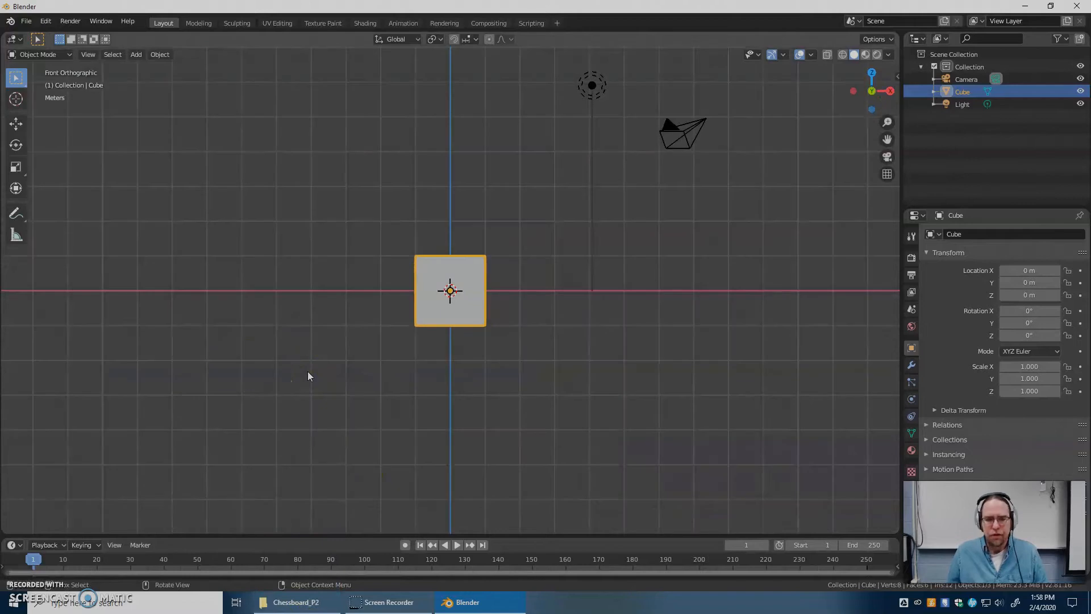
# Bring chess_knight.jpg from the Chessboard_P2 folder into the front view as a reference image
pyautogui.click(290, 602)
pyautogui.moveTo(689, 151); pyautogui.dragTo(793, 141)
pyautogui.moveTo(900, 217); pyautogui.dragTo(252, 295)
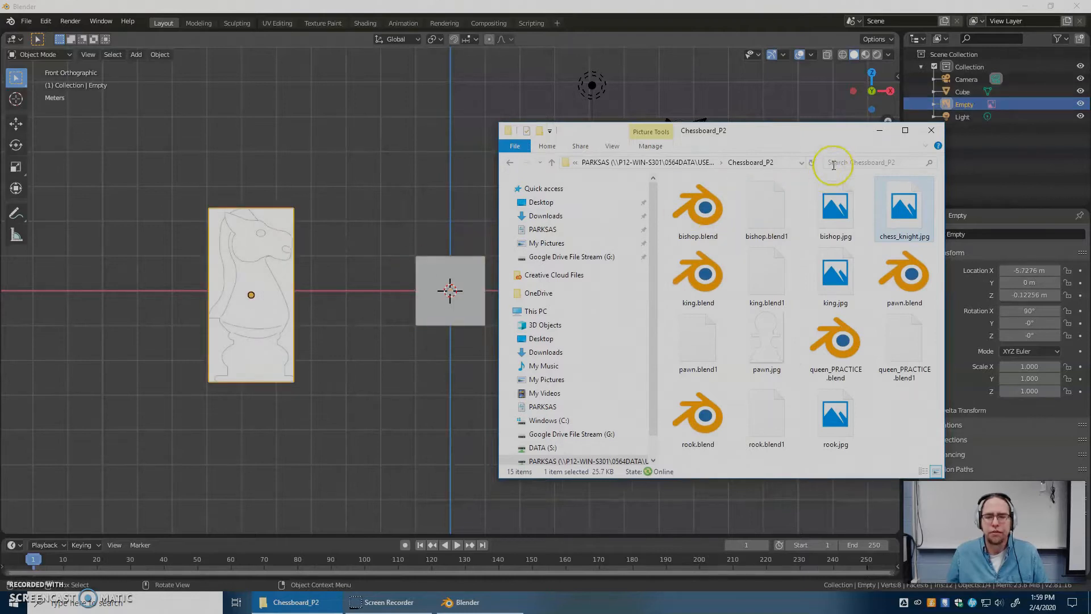
pyautogui.click(881, 132)
# Snap the knight reference image to the 3D cursor at the world origin
pyautogui.hotkey('shift', 's')
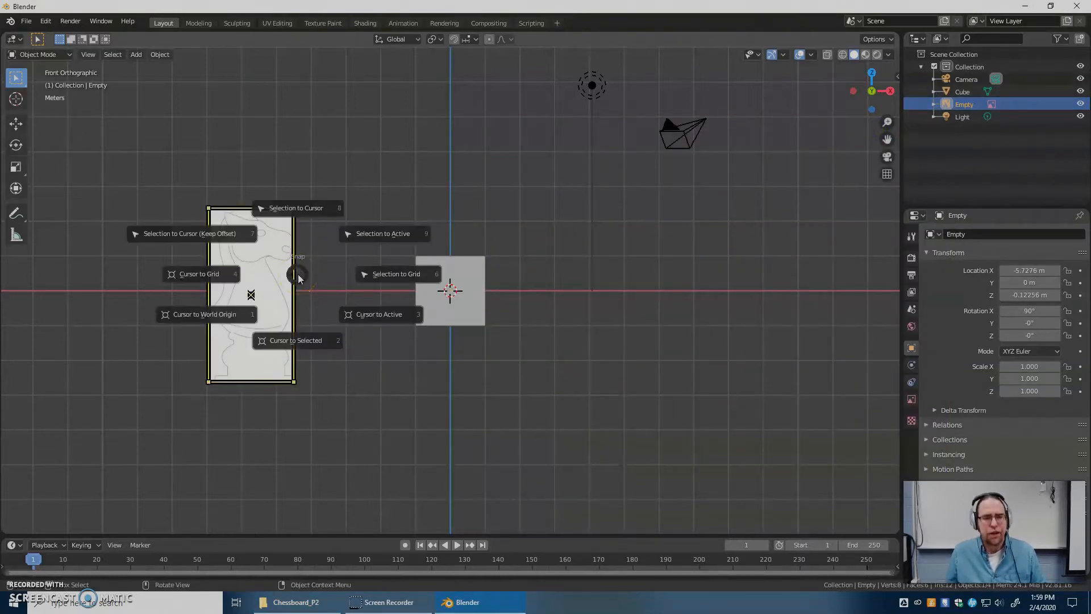
pyautogui.click(306, 208)
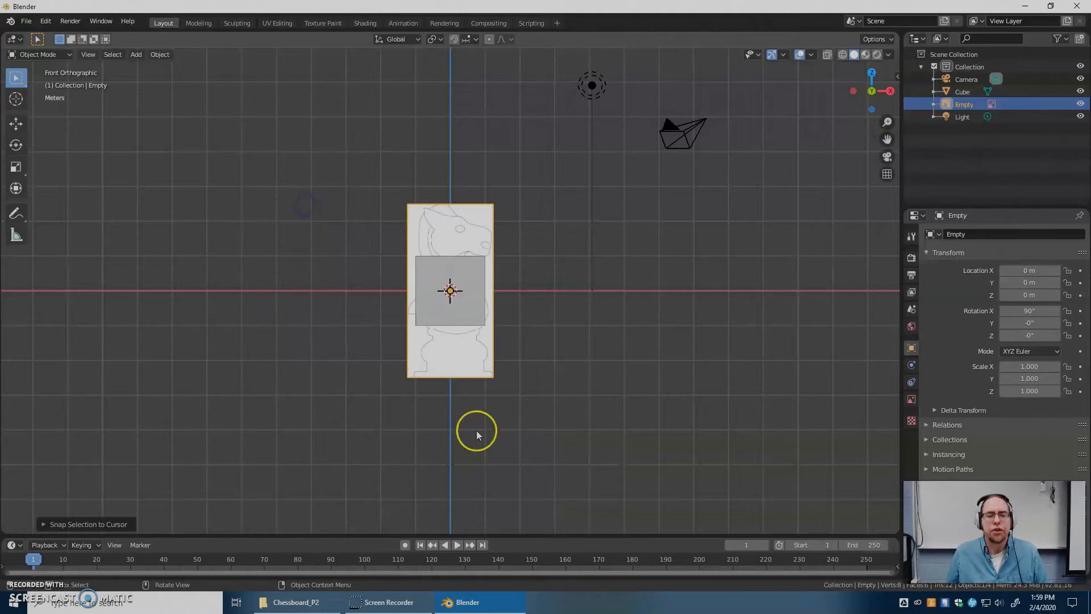
pyautogui.scroll(2, 483, 301)
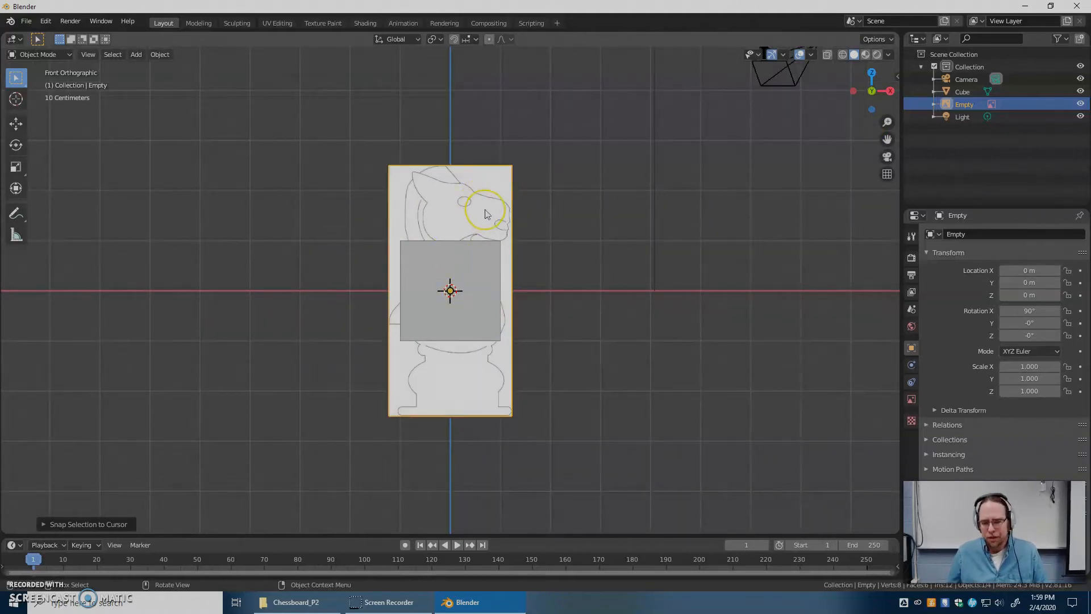
# Move the reference image about 1.13 m along Y so it sits behind the cube, and return to the front view
pyautogui.press('KP_3')
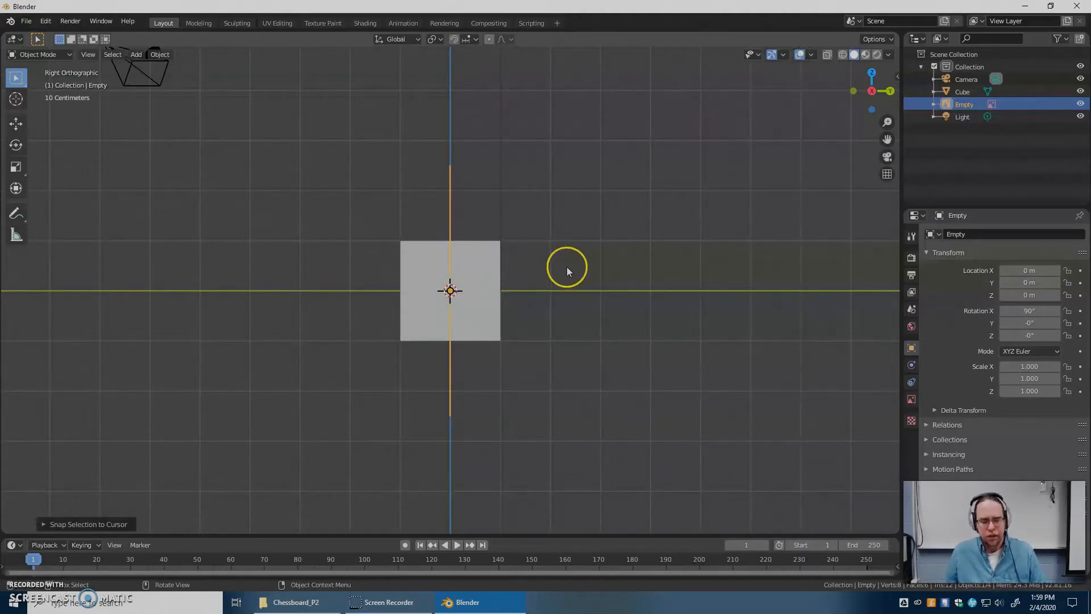
pyautogui.press('g')
pyautogui.press('y')
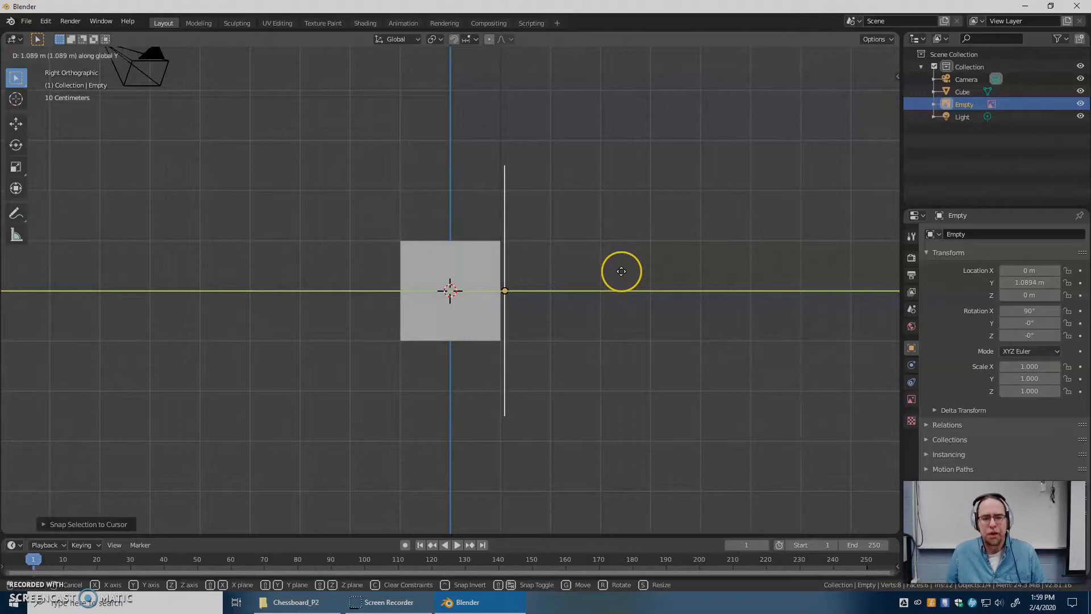
pyautogui.click(624, 271)
pyautogui.press('KP_1')
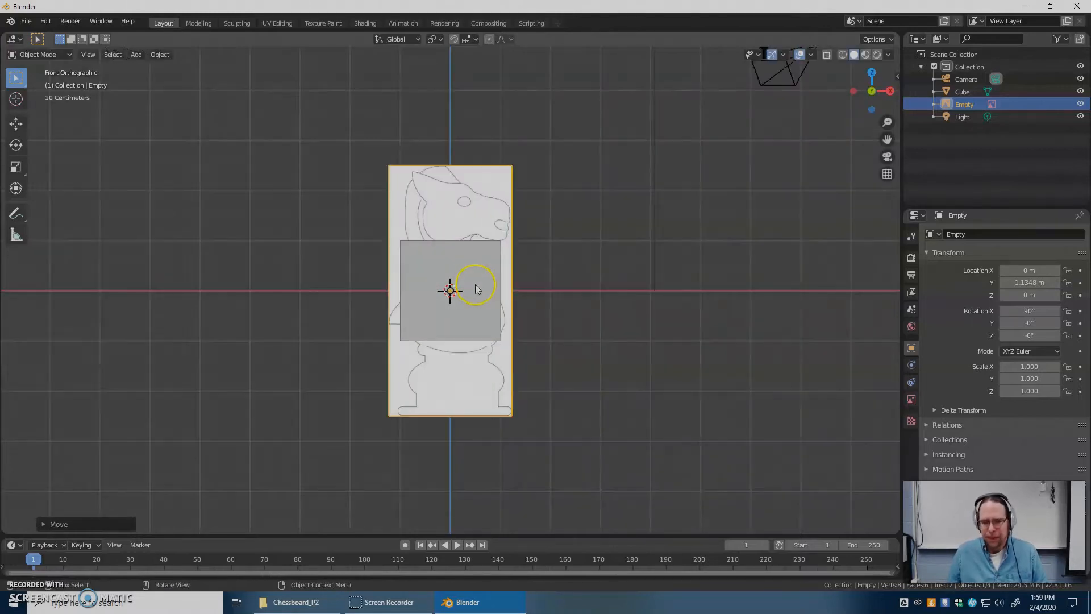
# Enable Use Alpha on the knight reference image and set its transparency to 0.25
pyautogui.click(483, 215)
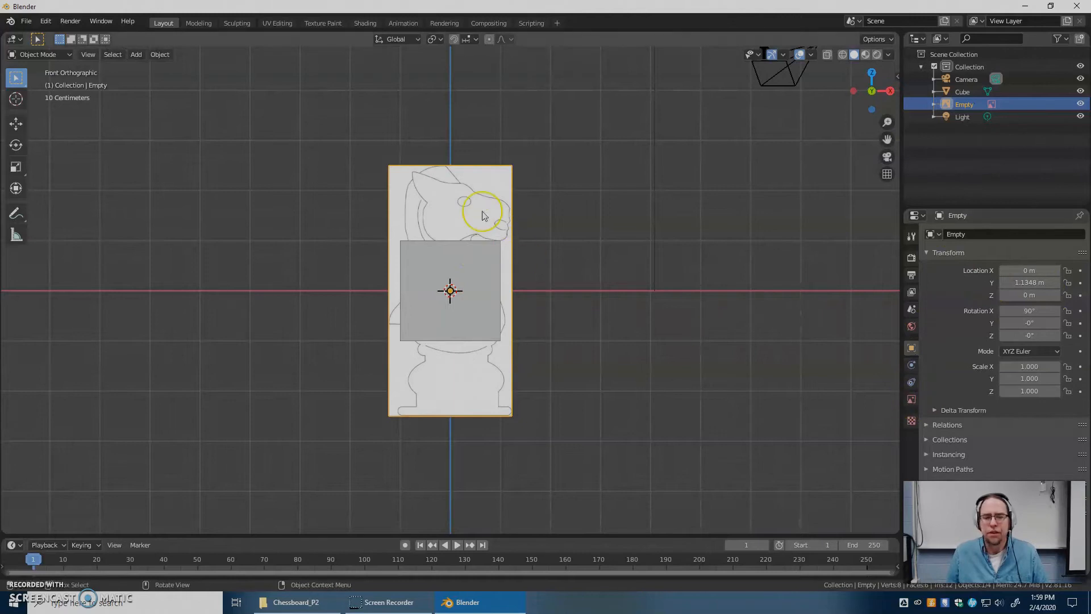
pyautogui.click(911, 401)
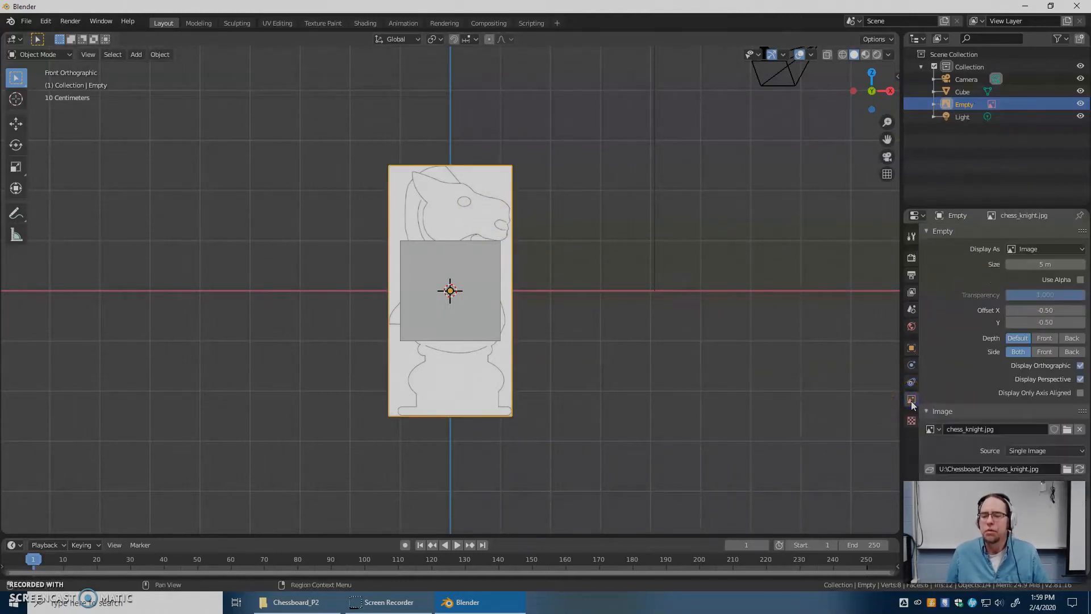
pyautogui.click(1079, 280)
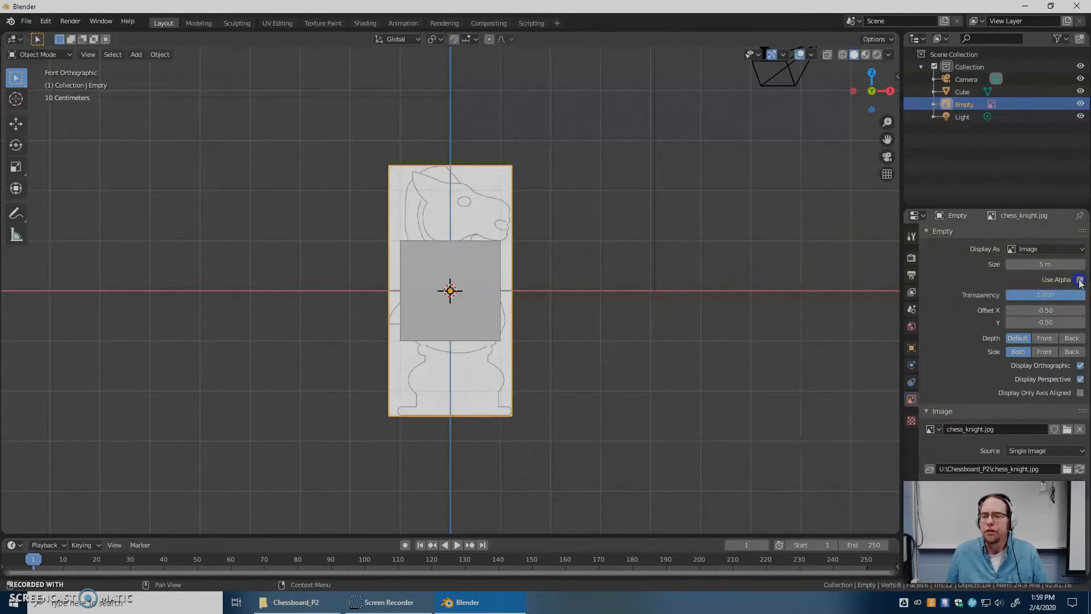
pyautogui.click(1046, 294)
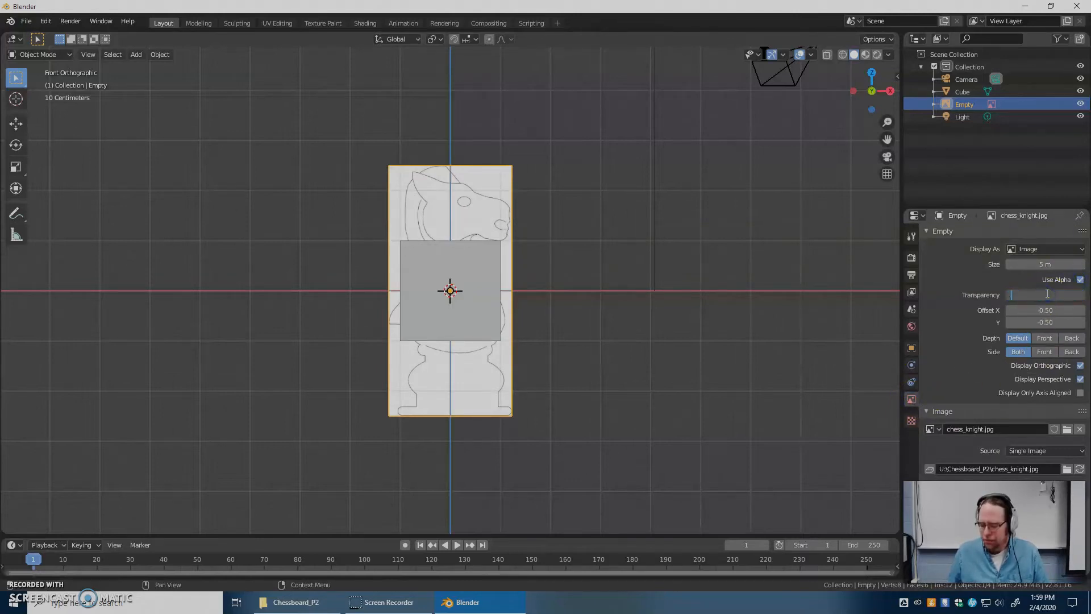
pyautogui.press('Return')
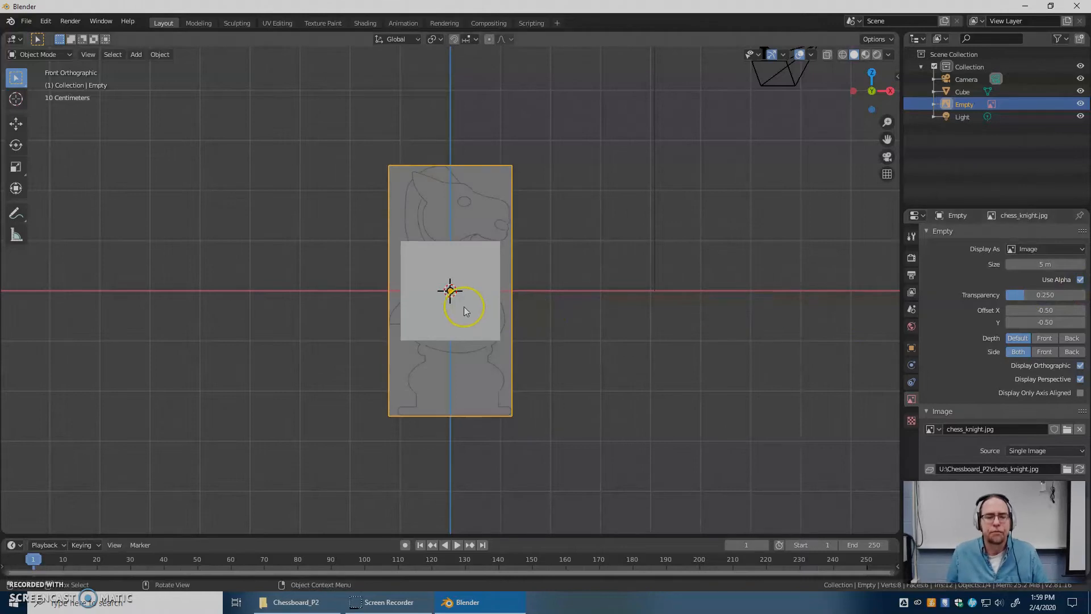
# Delete all of the cube's vertices in Edit Mode, leaving an empty mesh object
pyautogui.scroll(3, 466, 311)
pyautogui.click(496, 287)
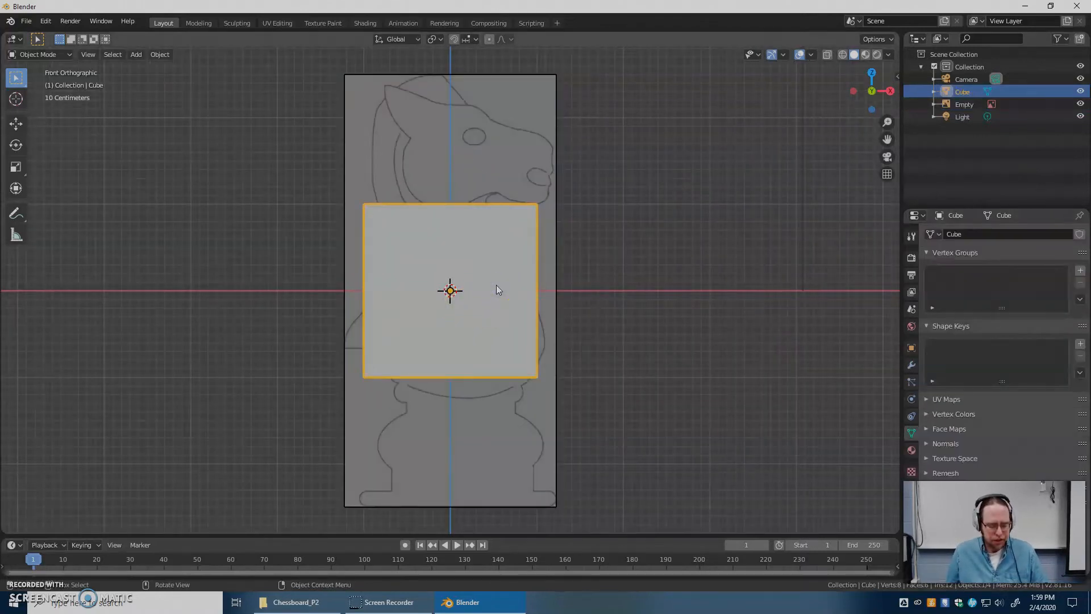
pyautogui.scroll(-3, 496, 290)
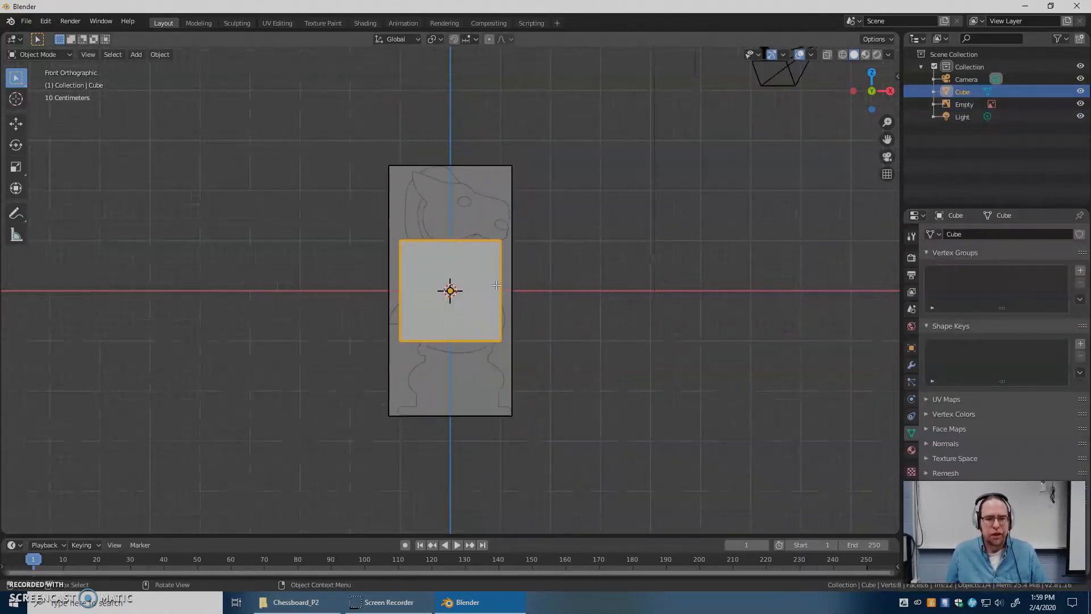
pyautogui.press('Tab')
pyautogui.press('x')
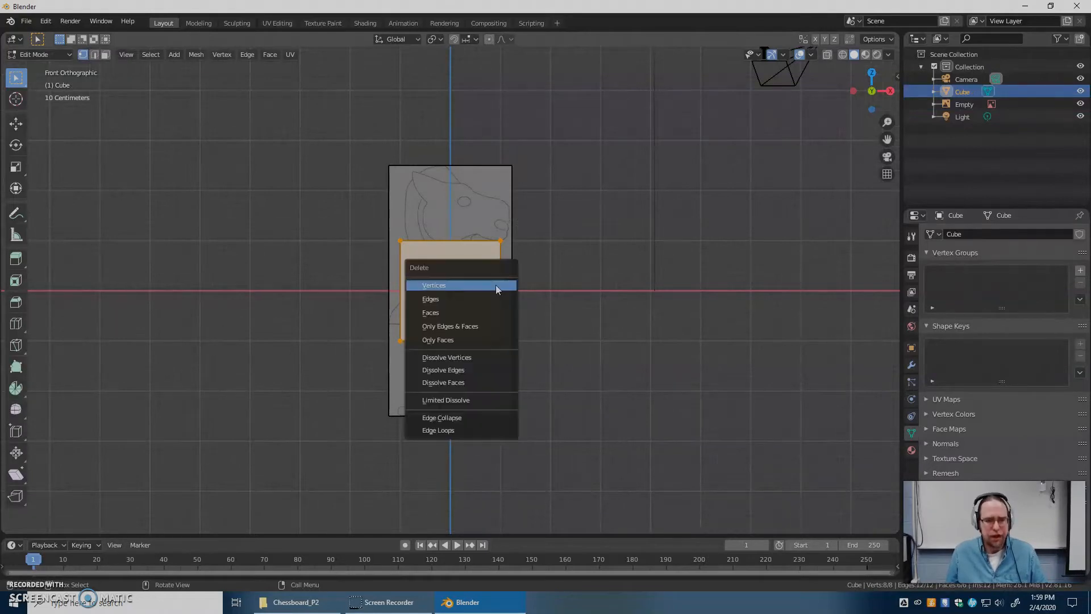
pyautogui.click(494, 286)
# Trace the base's bottom edge from the centre axis to the left, around the rounded foot and in to its inner corner
pyautogui.scroll(3, 506, 340)
pyautogui.scroll(-2, 503, 343)
pyautogui.keyDown('shift'); pyautogui.moveTo(502, 343); pyautogui.dragTo(517, 243, button='middle'); pyautogui.keyUp('shift')
pyautogui.scroll(2, 505, 322)
pyautogui.keyDown('shift'); pyautogui.moveTo(505, 322); pyautogui.dragTo(525, 340, button='middle'); pyautogui.keyUp('shift')
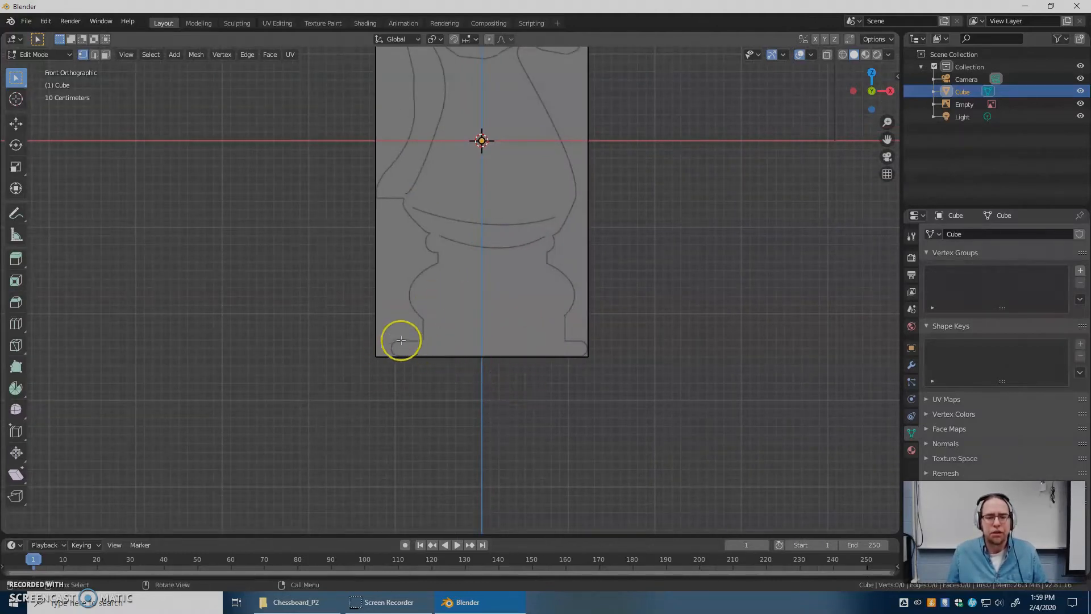
pyautogui.scroll(1, 478, 386)
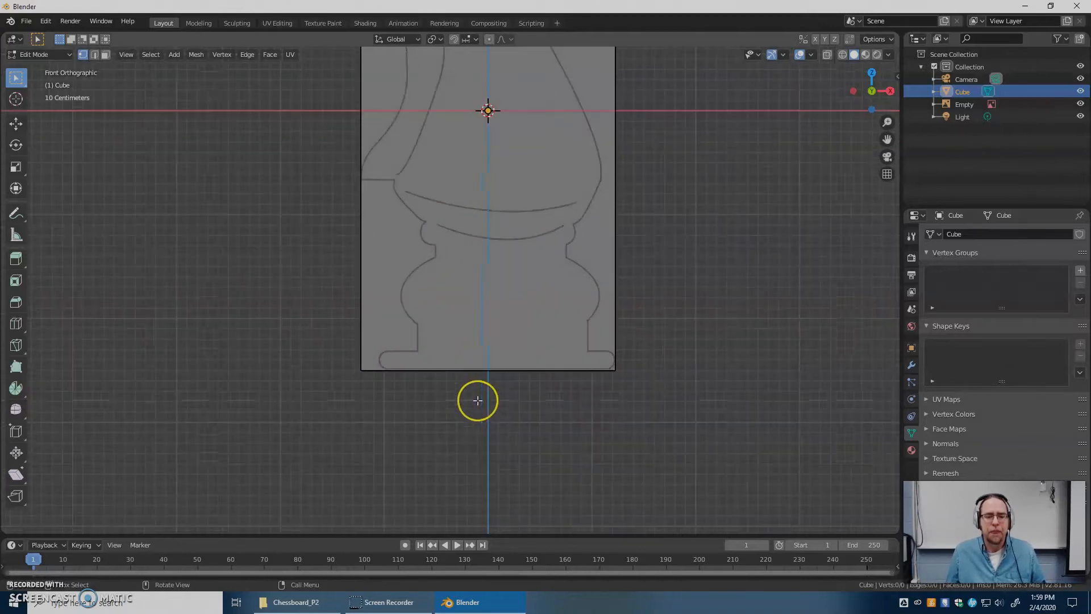
pyautogui.keyDown('ctrl'); pyautogui.rightClick(488, 370); pyautogui.keyUp('ctrl')
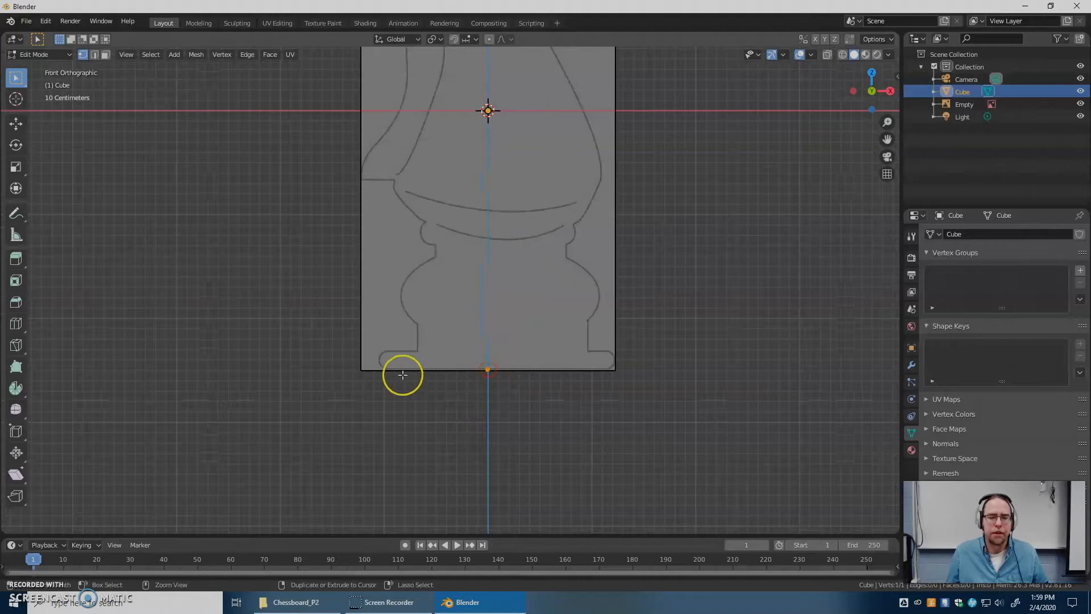
pyautogui.keyDown('ctrl'); pyautogui.rightClick(385, 370); pyautogui.keyUp('ctrl')
pyautogui.scroll(4, 386, 370)
pyautogui.keyDown('shift'); pyautogui.moveTo(291, 445); pyautogui.dragTo(440, 325, button='middle'); pyautogui.keyUp('shift')
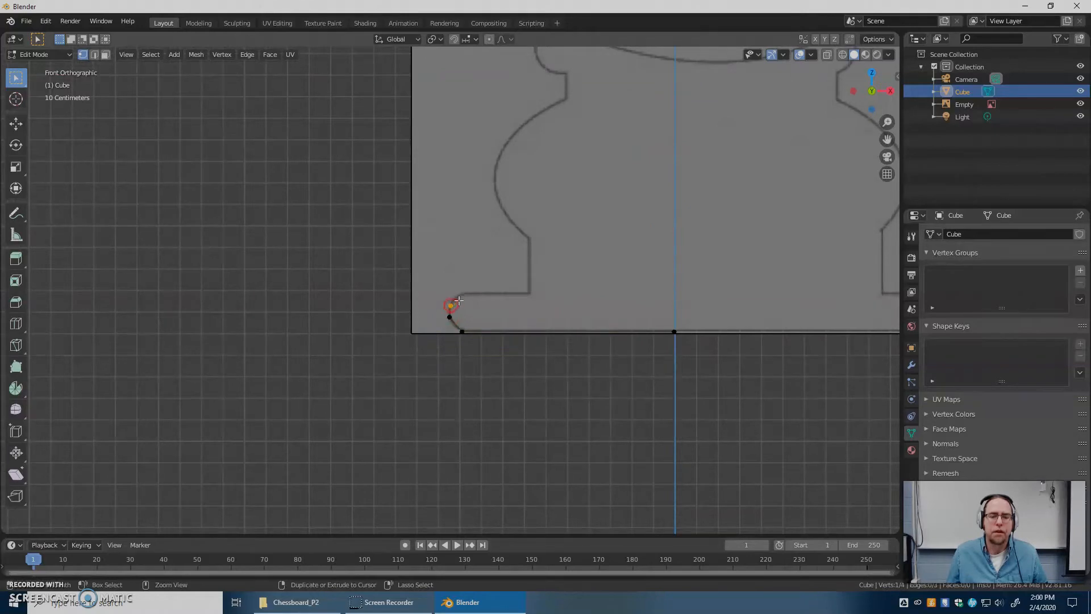
pyautogui.keyDown('ctrl'); pyautogui.rightClick(528, 292); pyautogui.keyUp('ctrl')
# Extend the outline up to the lower bulge and move the curve's first vertex onto the reference line
pyautogui.keyDown('ctrl'); pyautogui.rightClick(493, 208); pyautogui.keyUp('ctrl')
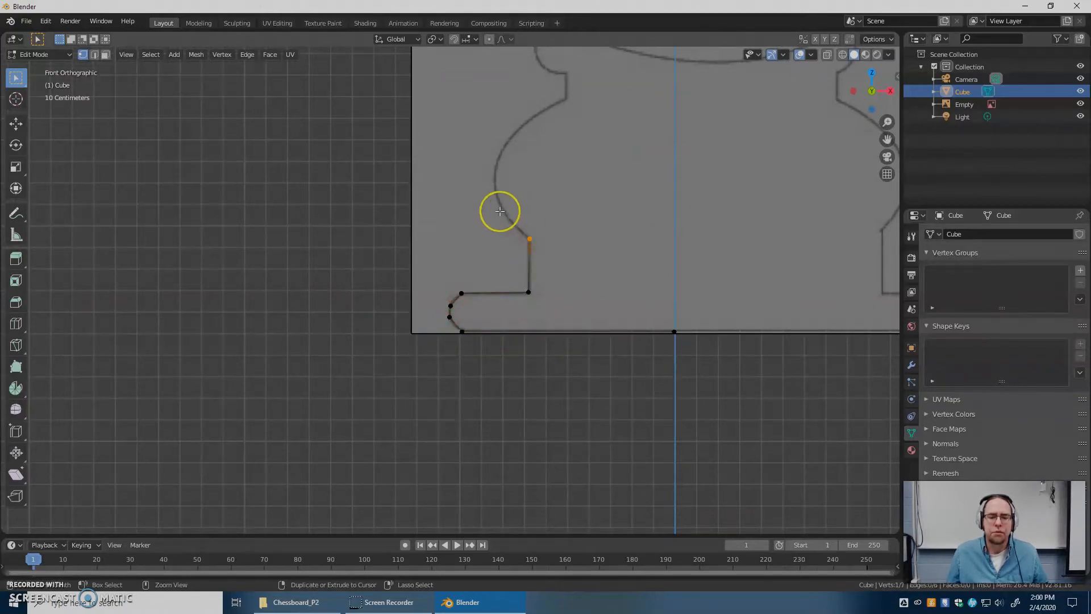
pyautogui.hotkey('ctrl', 'z')
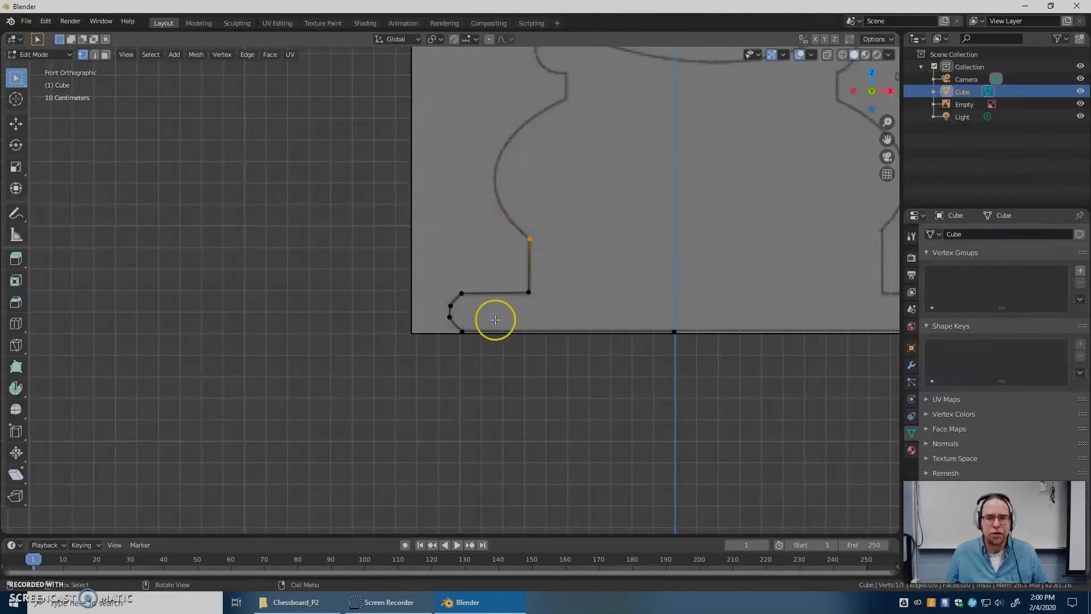
pyautogui.keyDown('ctrl'); pyautogui.rightClick(499, 202); pyautogui.keyUp('ctrl')
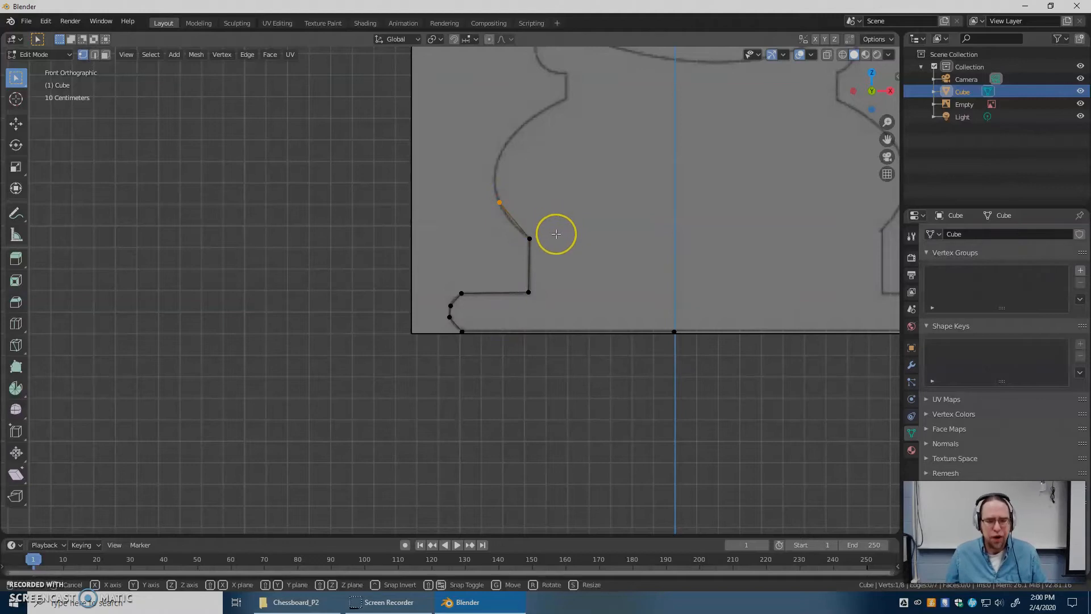
pyautogui.press('g')
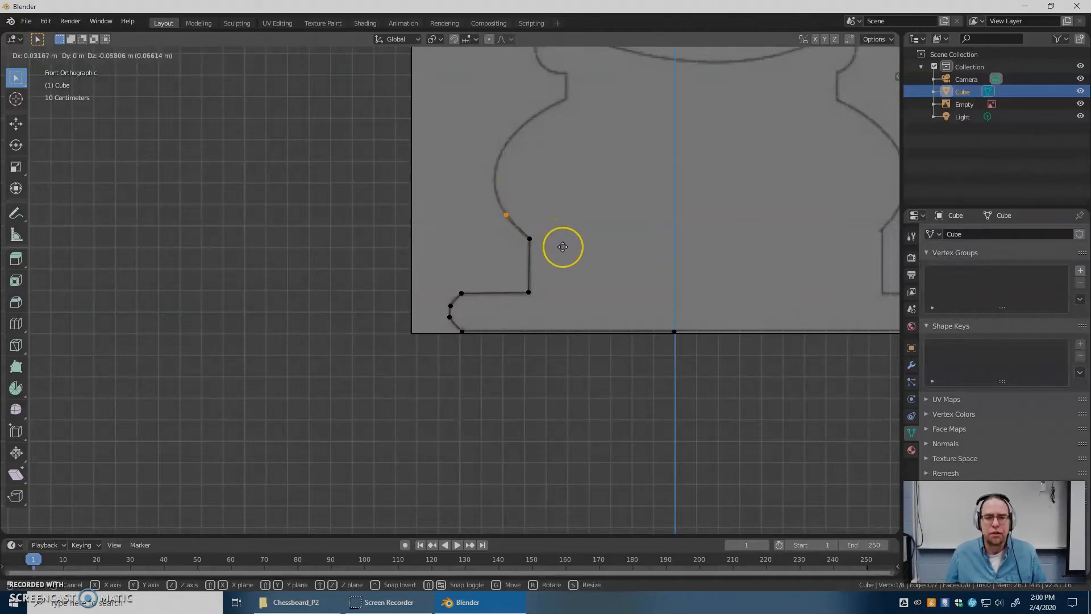
pyautogui.click(563, 246)
# Trace the left side of the bulge, the narrow neck and the rounded collar up to the collar's top corner
pyautogui.keyDown('shift'); pyautogui.moveTo(562, 247); pyautogui.dragTo(513, 377, button='middle'); pyautogui.keyUp('shift')
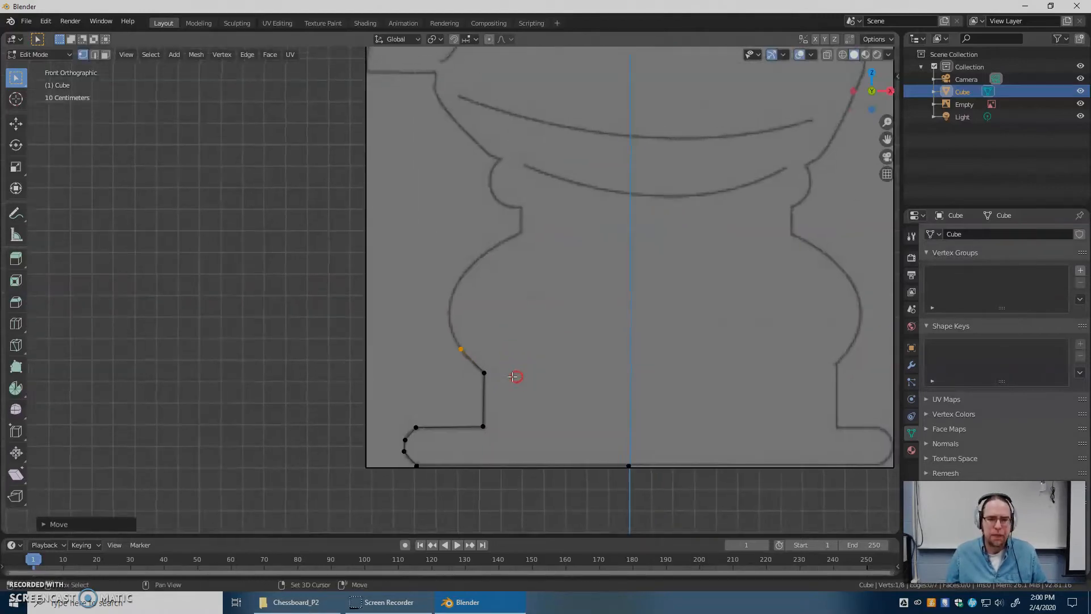
pyautogui.scroll(3, 513, 377)
pyautogui.keyDown('ctrl'); pyautogui.rightClick(450, 350); pyautogui.keyUp('ctrl')
pyautogui.keyDown('ctrl'); pyautogui.rightClick(449, 313); pyautogui.keyUp('ctrl')
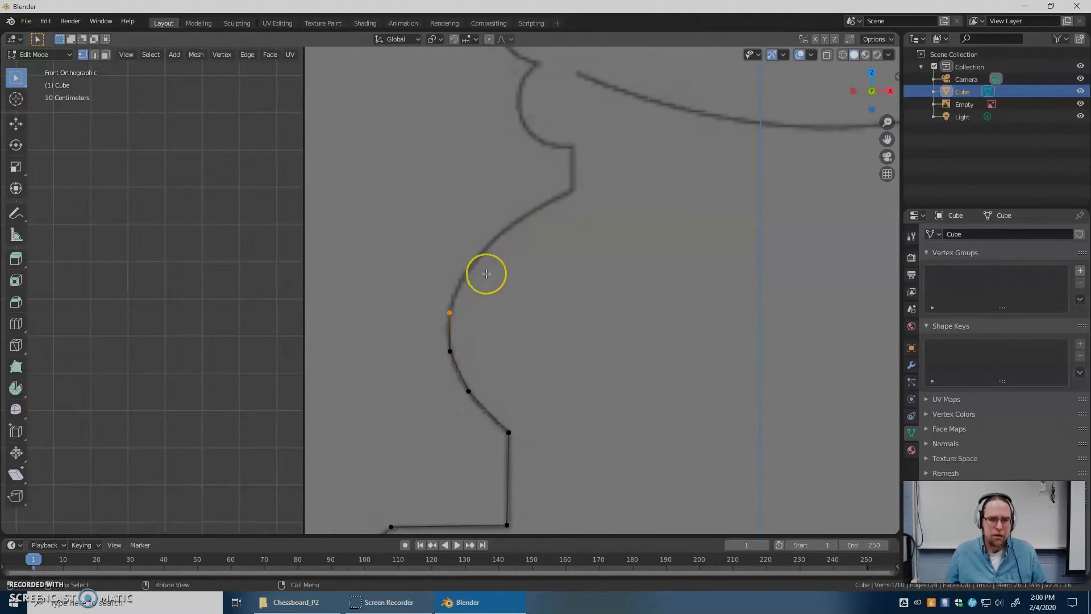
pyautogui.click(496, 236)
pyautogui.keyDown('ctrl'); pyautogui.rightClick(497, 234); pyautogui.keyUp('ctrl')
pyautogui.keyDown('ctrl'); pyautogui.rightClick(572, 191); pyautogui.keyUp('ctrl')
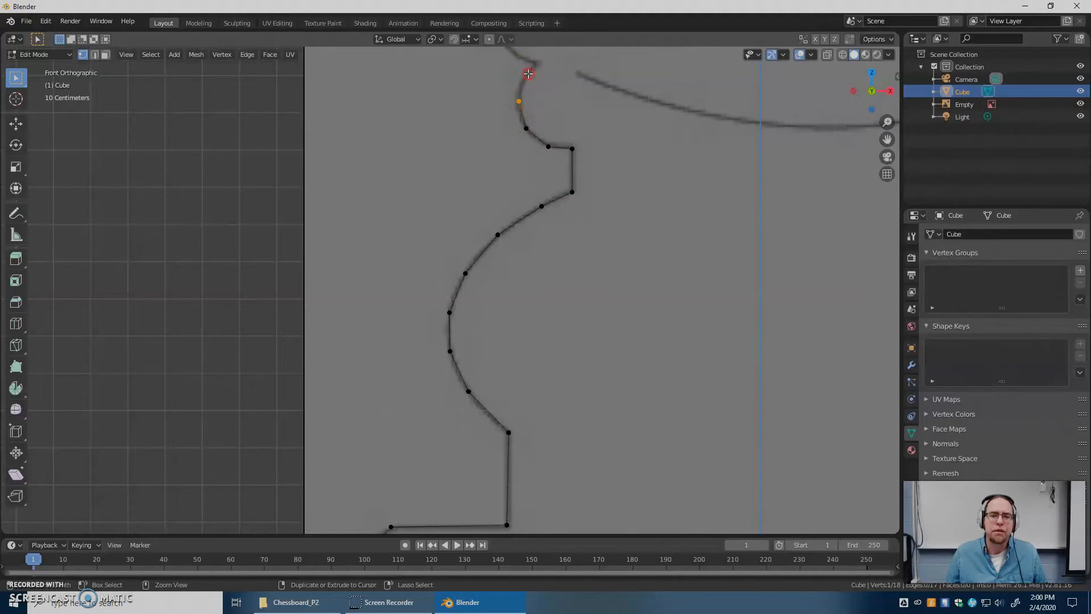
pyautogui.keyDown('ctrl'); pyautogui.rightClick(539, 63); pyautogui.keyUp('ctrl')
# Extend the profile from the collar's top corner to the centre axis and lower that end vertex about 0.03 m to level the edge
pyautogui.scroll(-5, 561, 122)
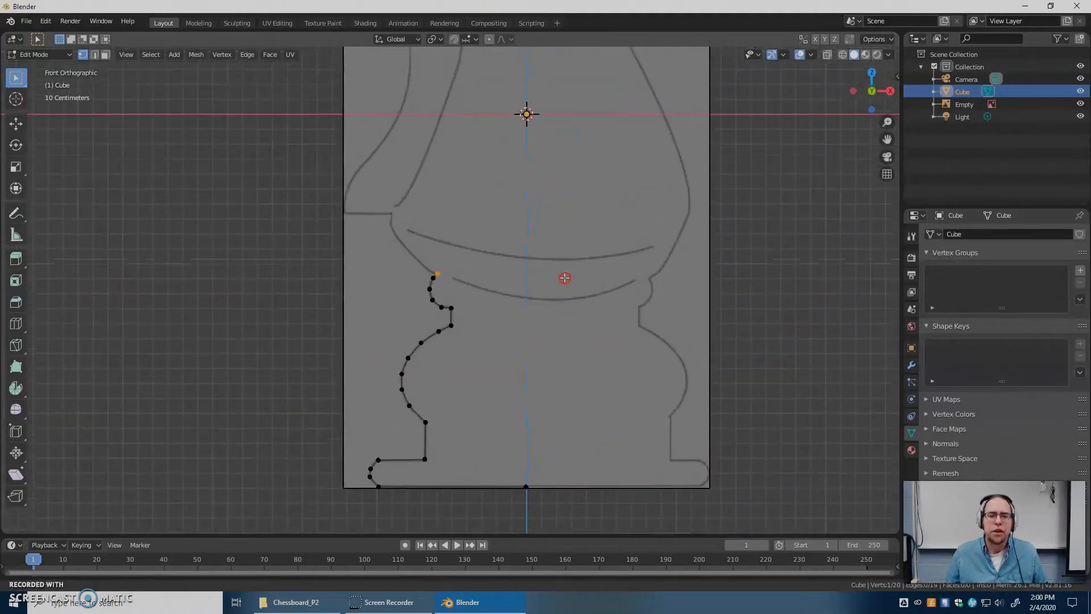
pyautogui.scroll(2, 552, 316)
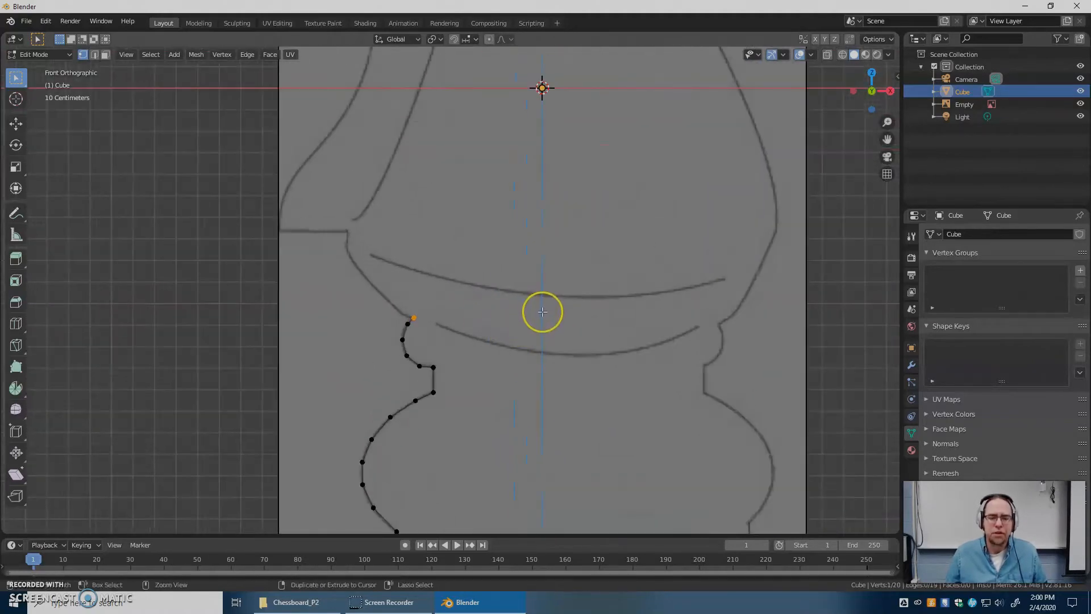
pyautogui.keyDown('ctrl'); pyautogui.rightClick(542, 312); pyautogui.keyUp('ctrl')
pyautogui.scroll(2, 571, 360)
pyautogui.scroll(-1, 571, 361)
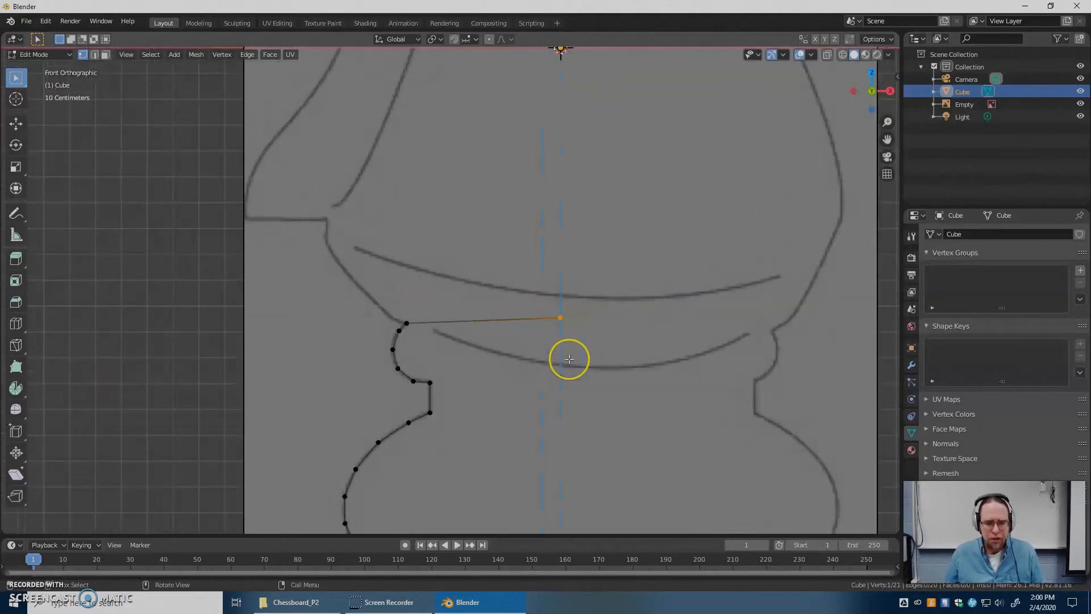
pyautogui.press('g')
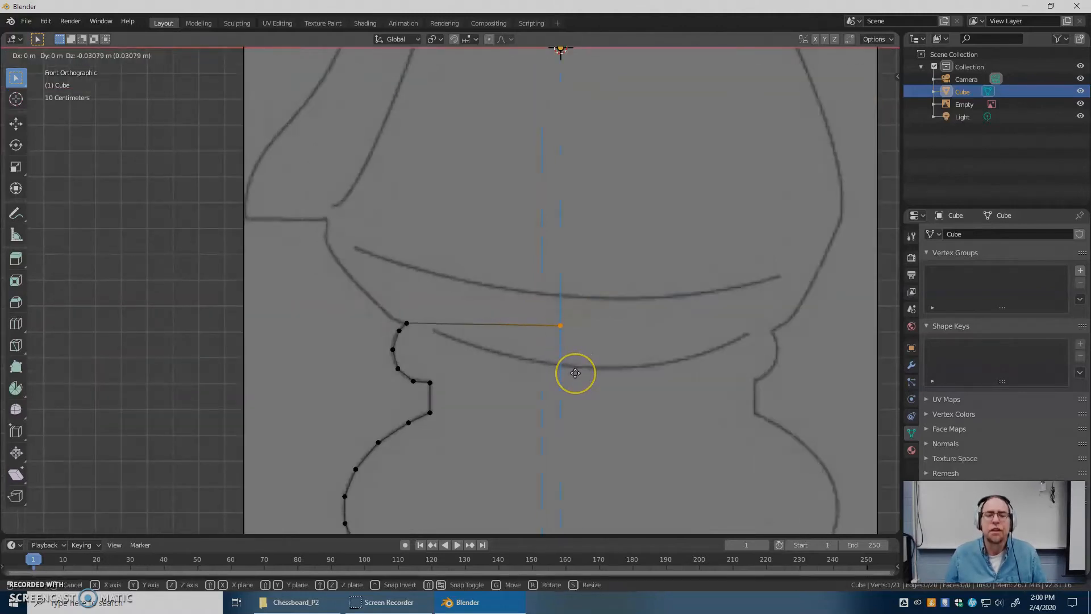
pyautogui.click(576, 373)
# Place the 3D cursor on the profile's top centre vertex and spin the whole profile around it with the Spin tool
pyautogui.scroll(-5, 575, 372)
pyautogui.scroll(4, 577, 367)
pyautogui.scroll(-4, 578, 362)
pyautogui.hotkey('shift', 's')
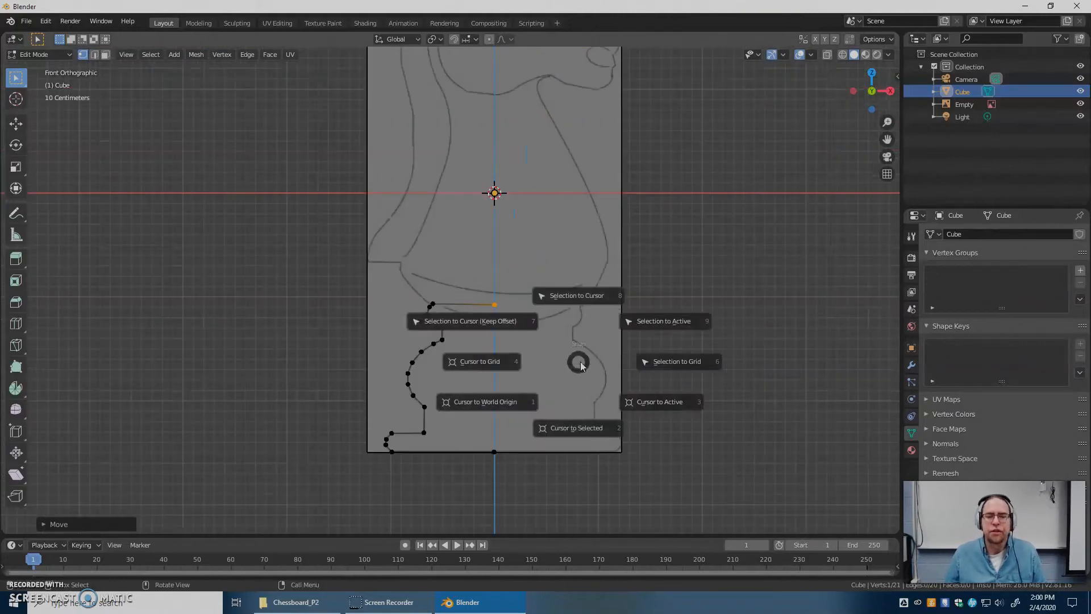
pyautogui.click(583, 428)
pyautogui.press('a')
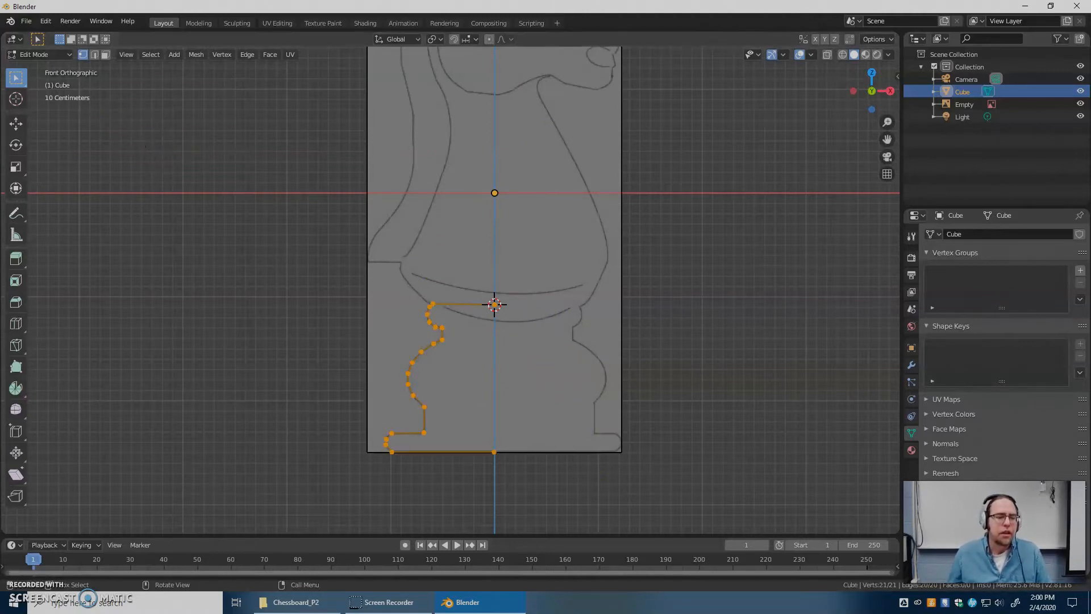
pyautogui.click(17, 386)
pyautogui.click(559, 312)
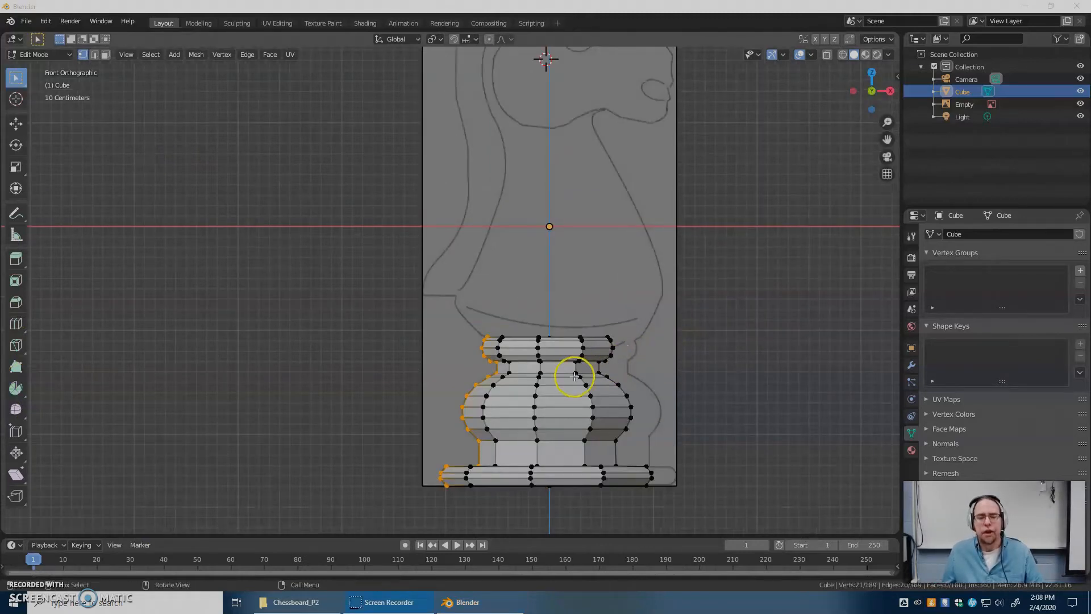
# Return to Object Mode and hide the spun base, leaving only the knight reference image in view
pyautogui.press('Tab')
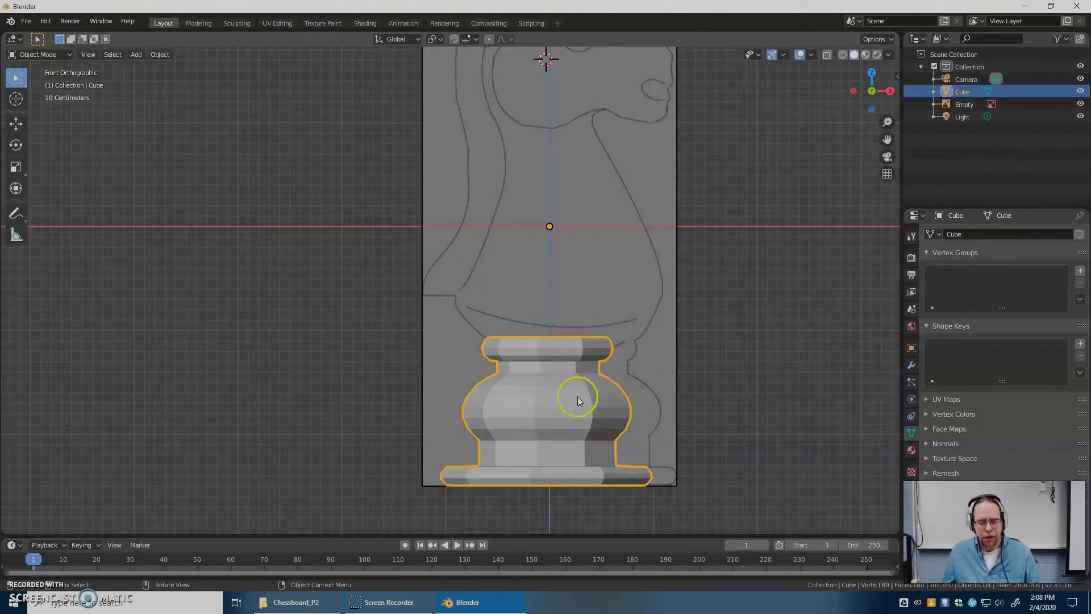
pyautogui.press('h')
pyautogui.scroll(-3, 579, 390)
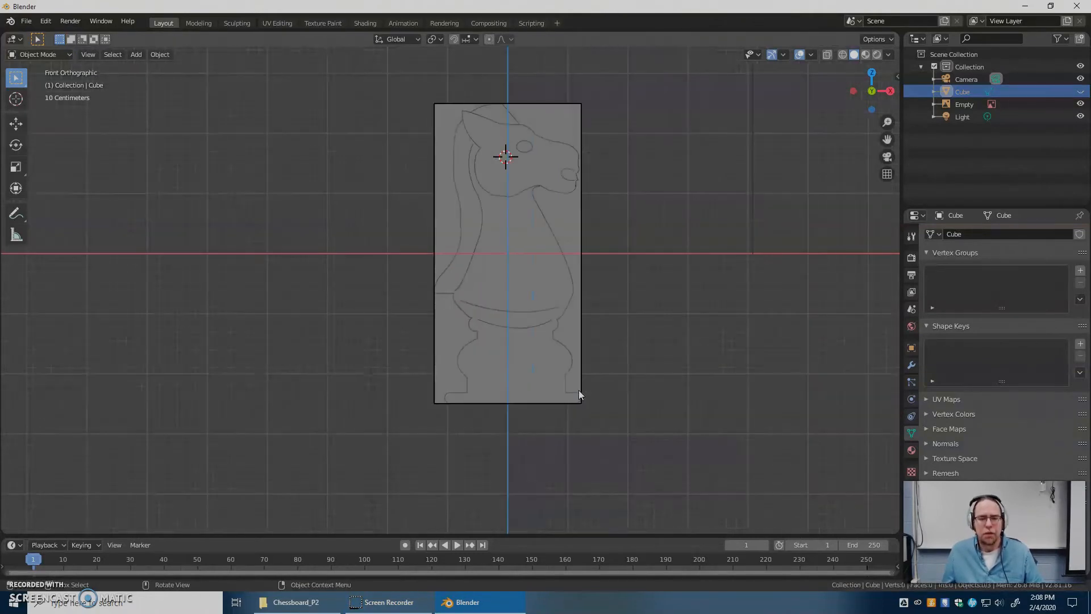
# Place the 3D cursor near the middle of the horse's head in the reference image, between the eye and the jaw
pyautogui.keyDown('shift'); pyautogui.moveTo(570, 343); pyautogui.dragTo(568, 477, button='middle'); pyautogui.keyUp('shift')
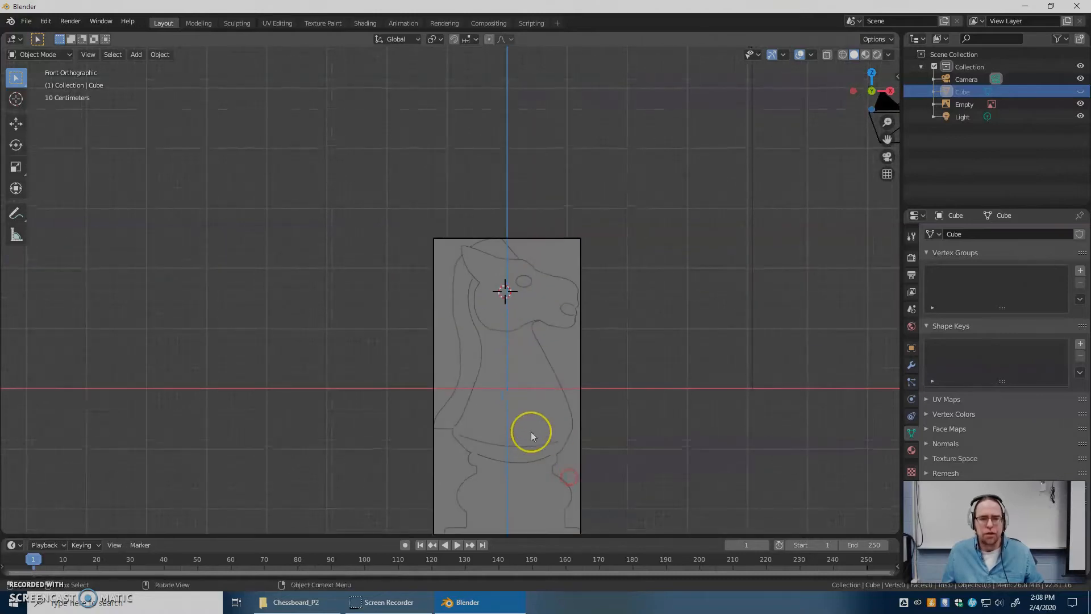
pyautogui.keyDown('ctrl'); pyautogui.moveTo(533, 441); pyautogui.dragTo(534, 414, button='middle'); pyautogui.keyUp('ctrl')
pyautogui.keyDown('shift'); pyautogui.moveTo(622, 409); pyautogui.dragTo(554, 446, button='middle'); pyautogui.keyUp('shift')
pyautogui.keyDown('shift'); pyautogui.rightClick(512, 330); pyautogui.keyUp('shift')
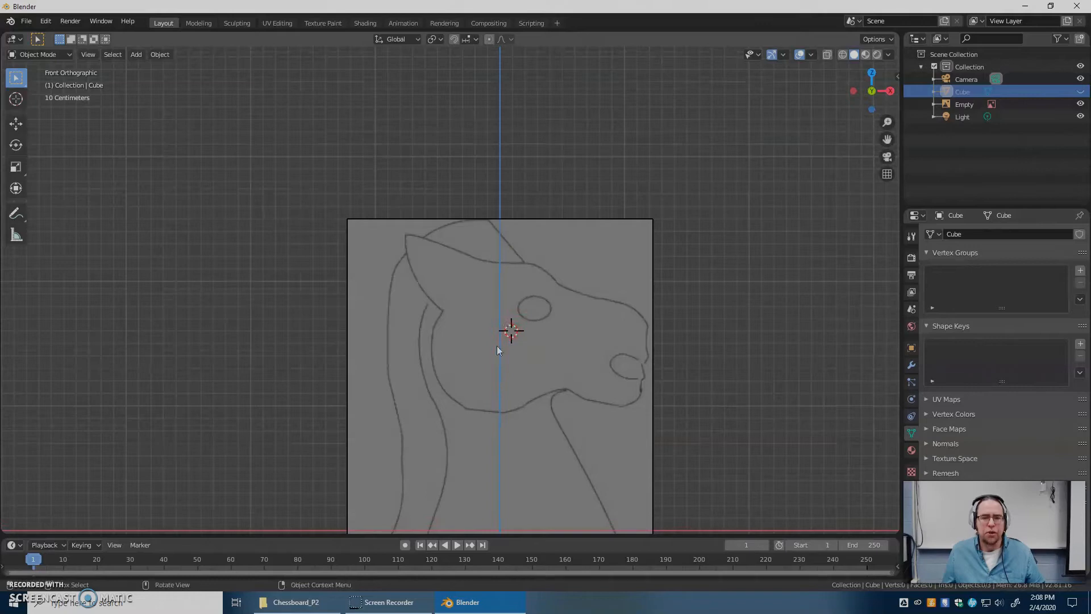
pyautogui.scroll(3, 547, 335)
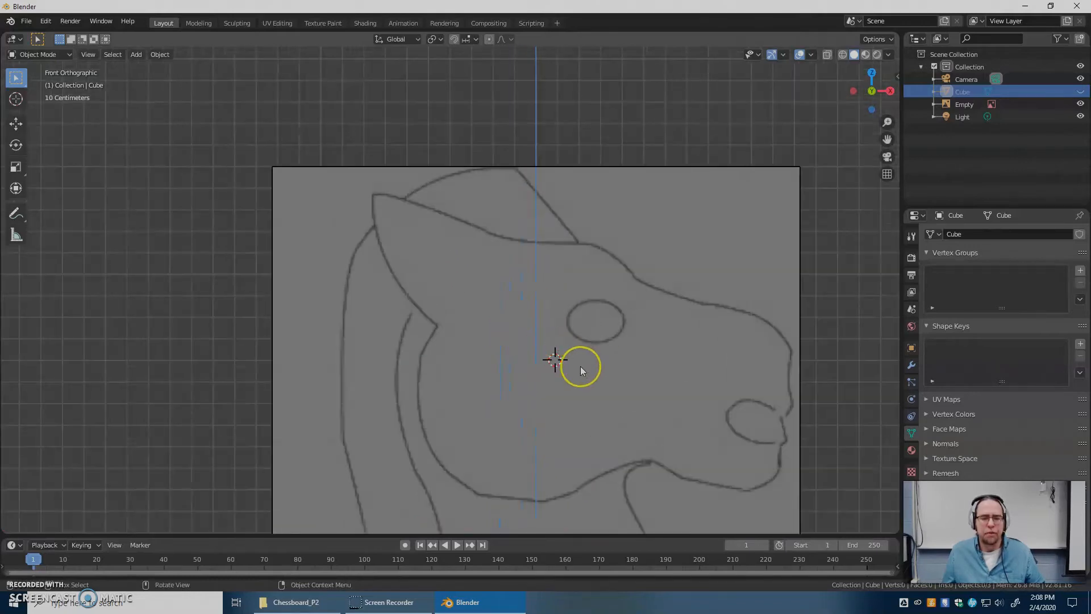
pyautogui.scroll(-2, 590, 370)
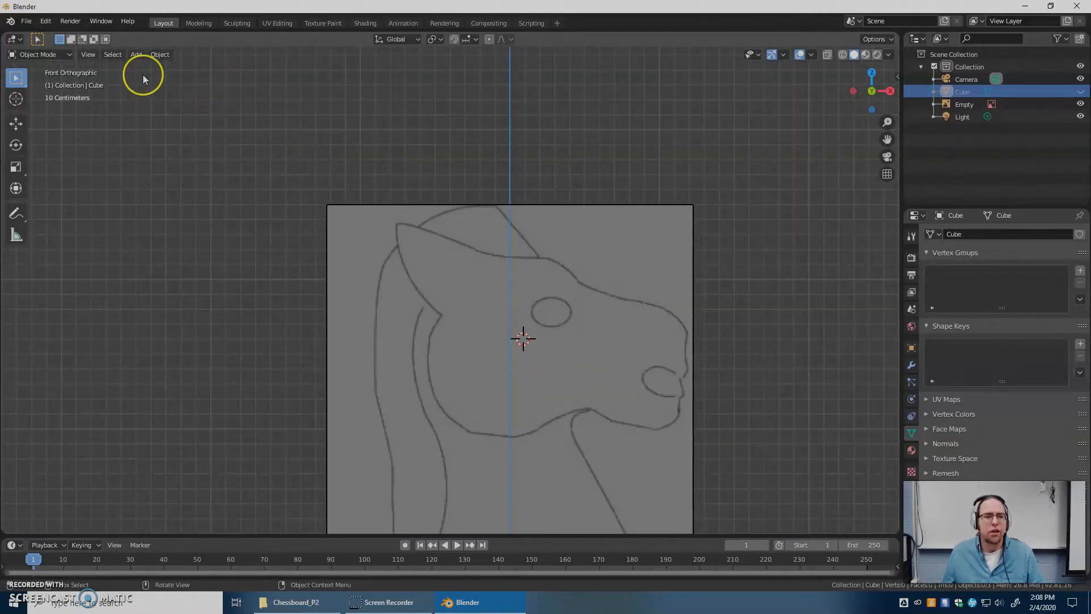
# Add a cube at the 3D cursor, scale it to about 0.45, and display it as wireframe over the head
pyautogui.click(136, 55)
pyautogui.moveTo(141, 65)
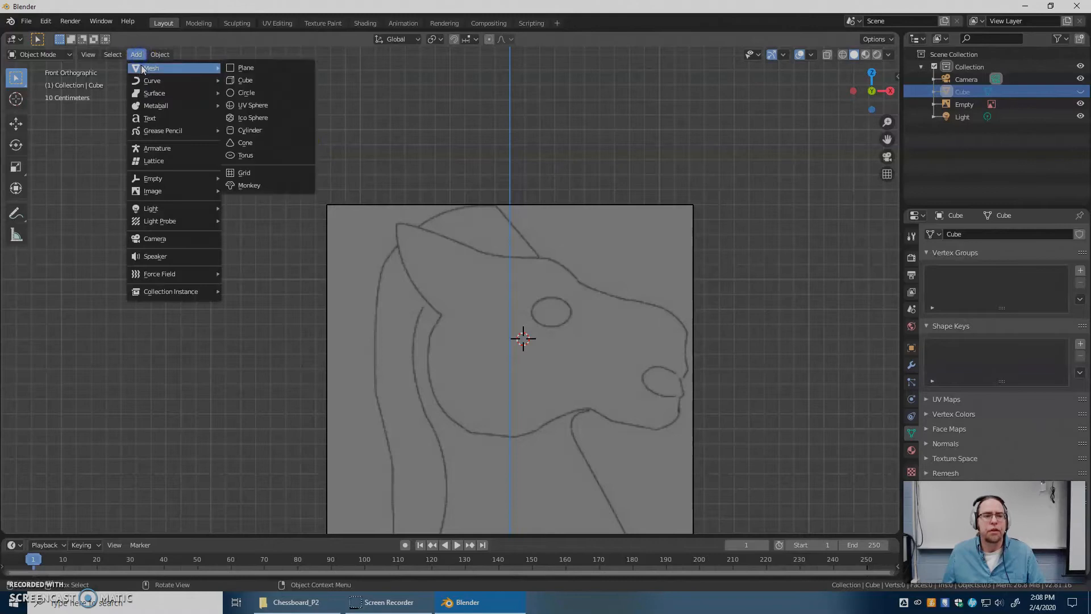
pyautogui.click(250, 80)
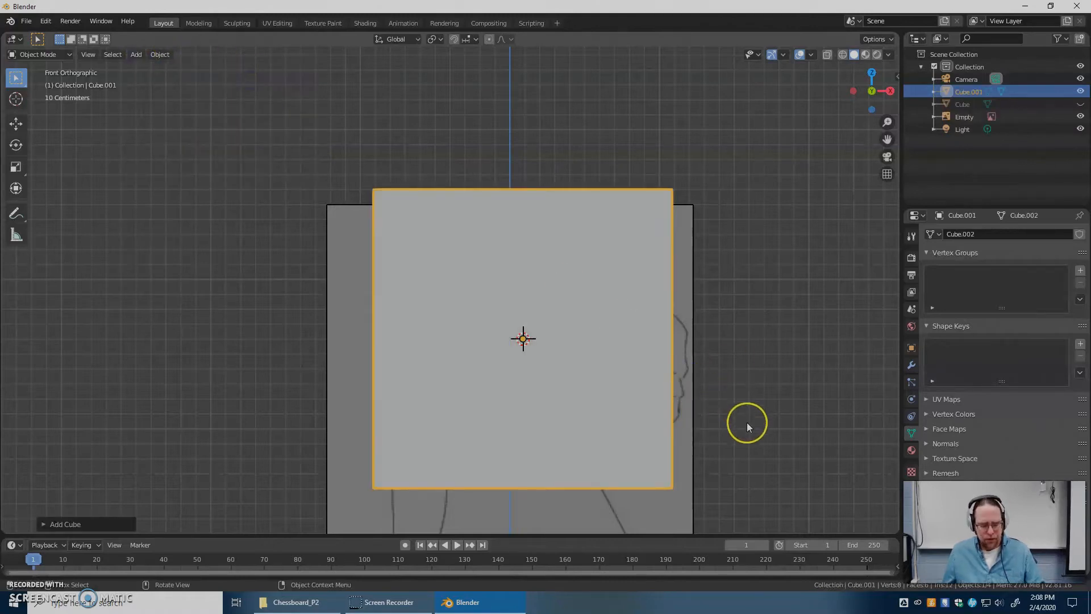
pyautogui.press('s')
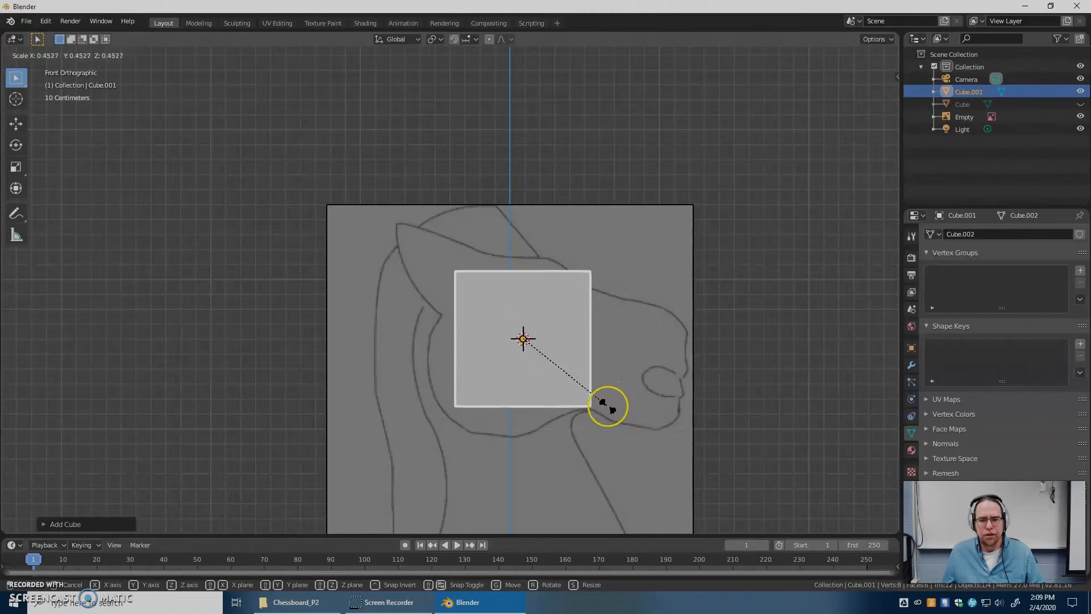
pyautogui.click(605, 404)
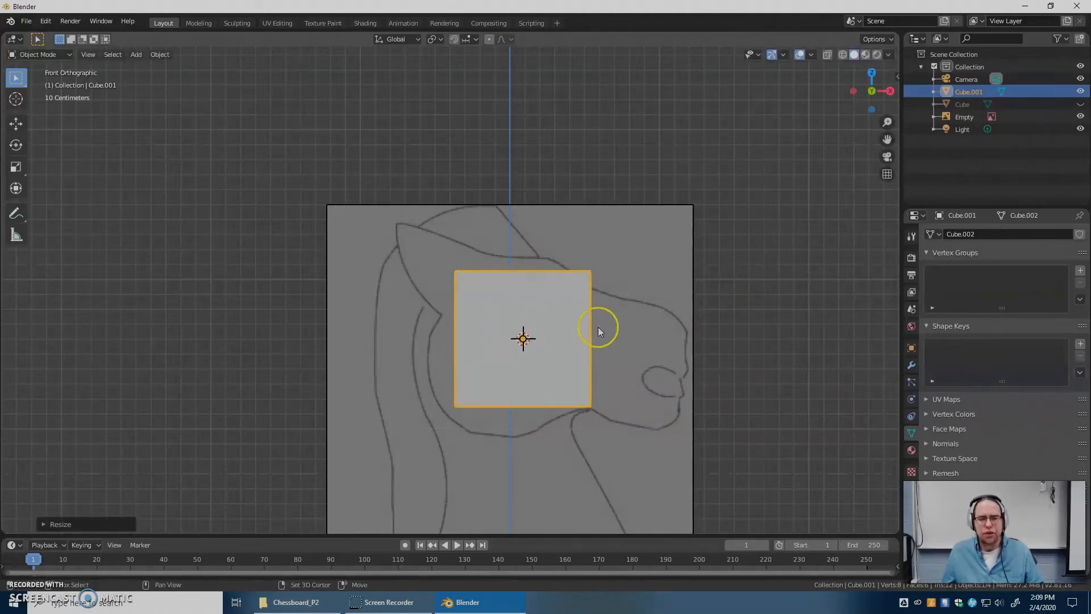
pyautogui.hotkey('shift', 'z')
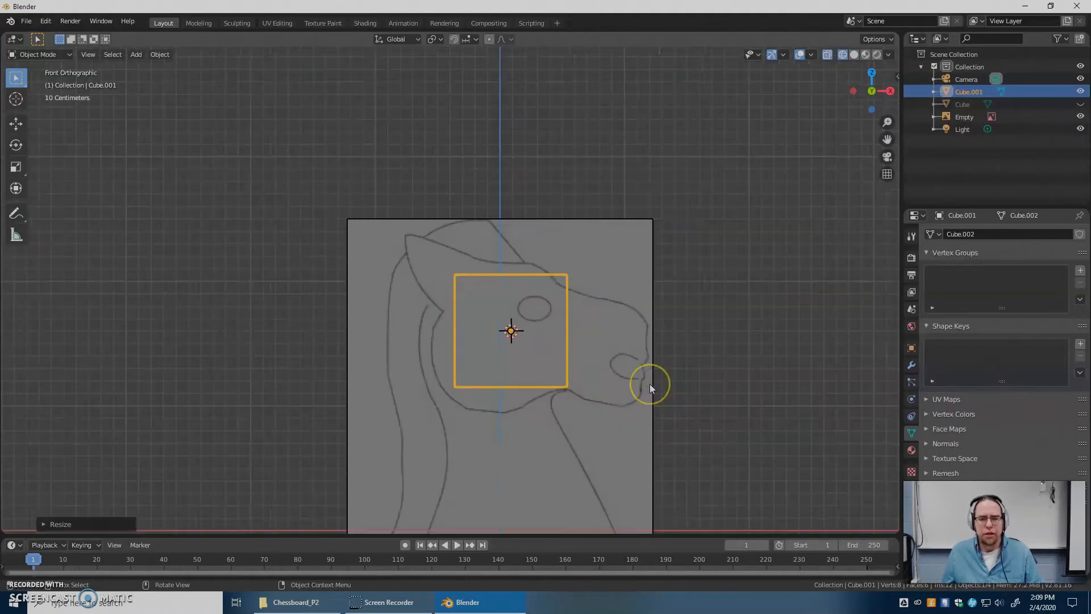
# In Edit Mode, rotate the whole cube clockwise to match the head's tilt, enlarge it slightly and shift it about 0.06 m toward the mane
pyautogui.keyDown('shift'); pyautogui.moveTo(651, 390); pyautogui.dragTo(609, 325, button='middle'); pyautogui.keyUp('shift')
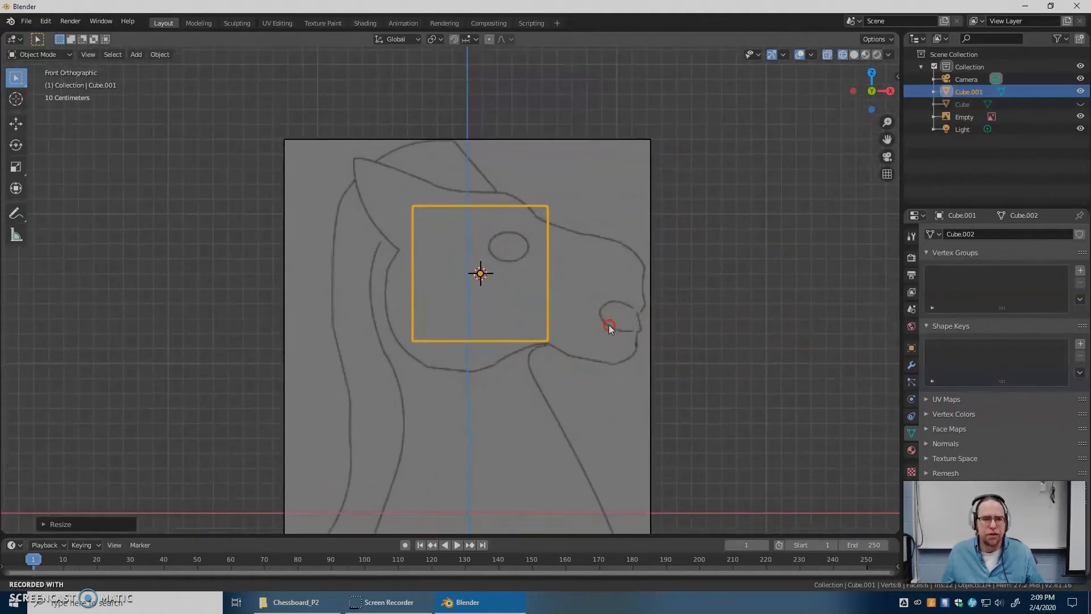
pyautogui.scroll(1, 639, 346)
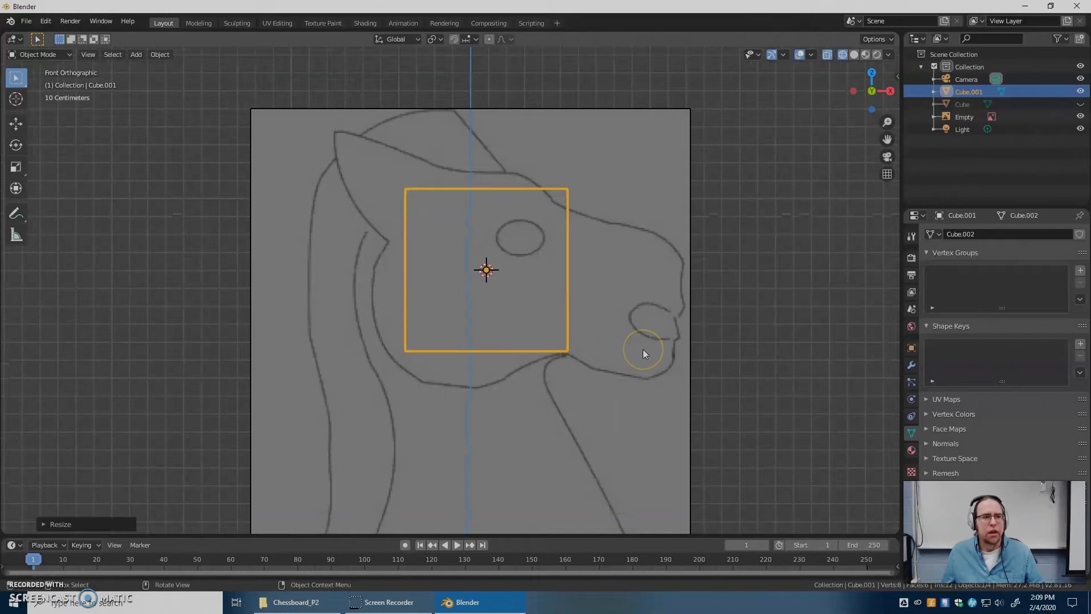
pyautogui.press('Tab')
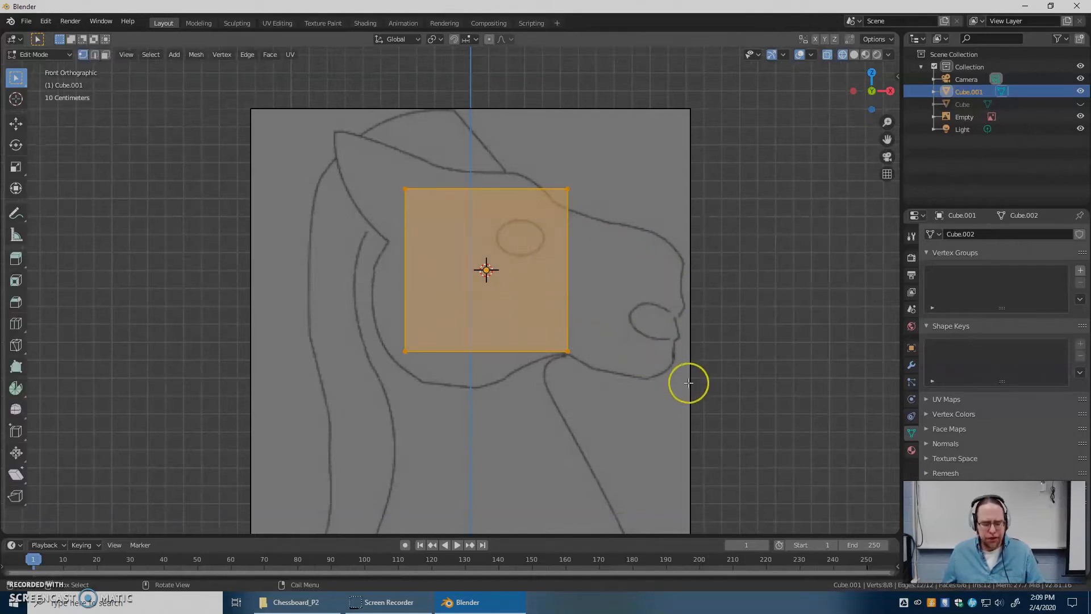
pyautogui.press('r')
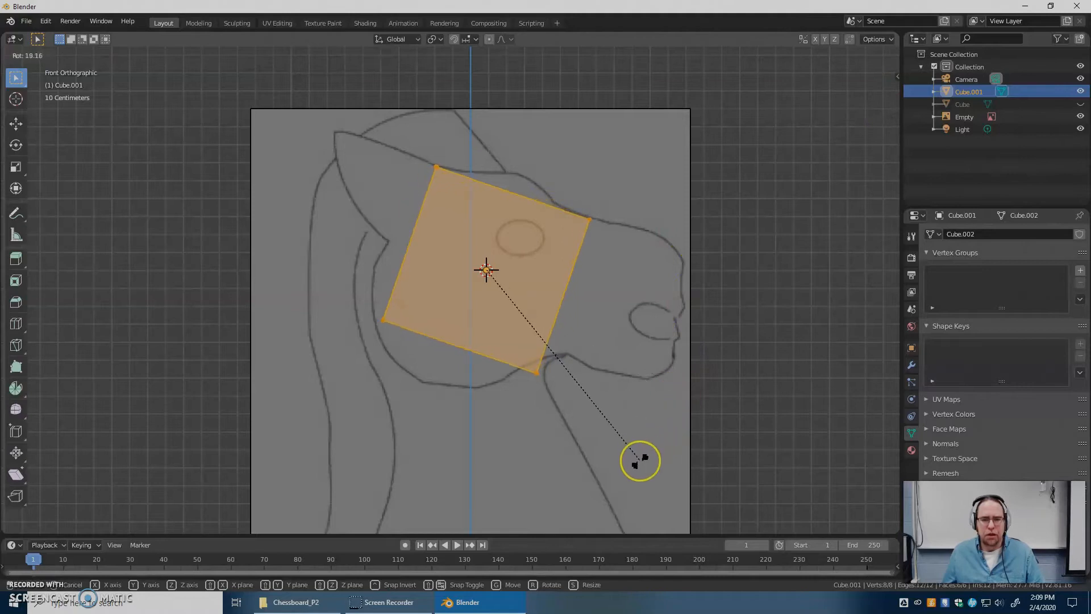
pyautogui.click(639, 441)
pyautogui.press('s')
pyautogui.click(655, 453)
pyautogui.press('g')
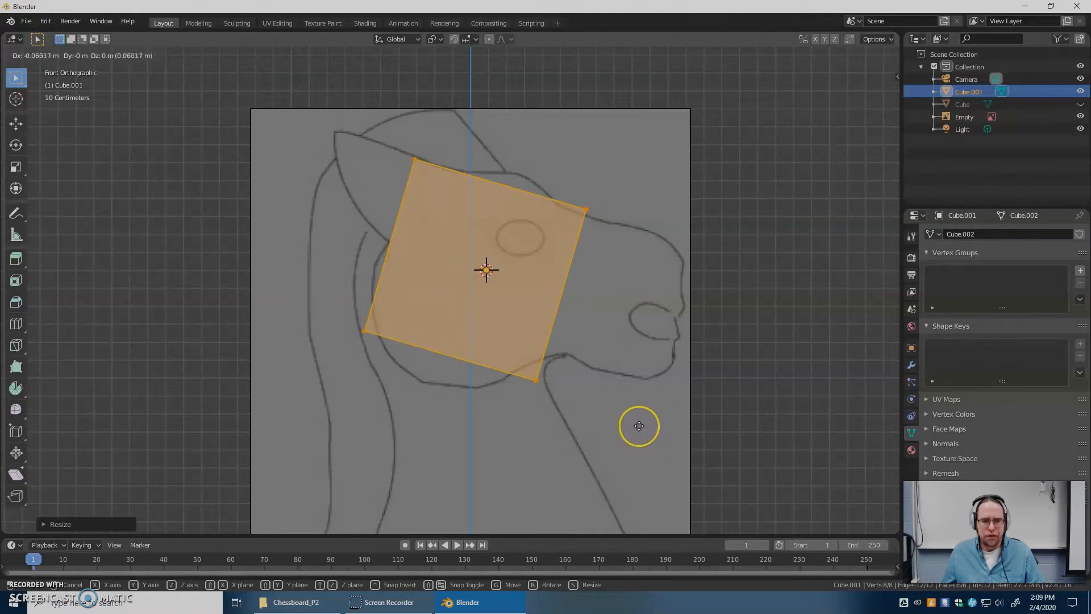
pyautogui.click(639, 426)
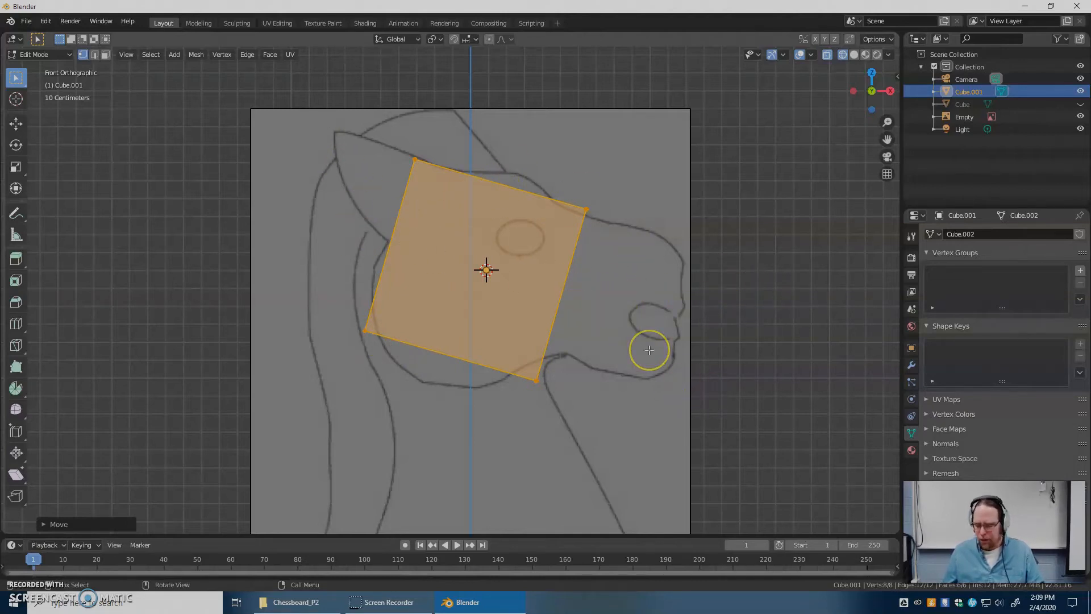
# In solid display, select the cube's face on the muzzle side and scale it down to about 0.81
pyautogui.press('KP_3')
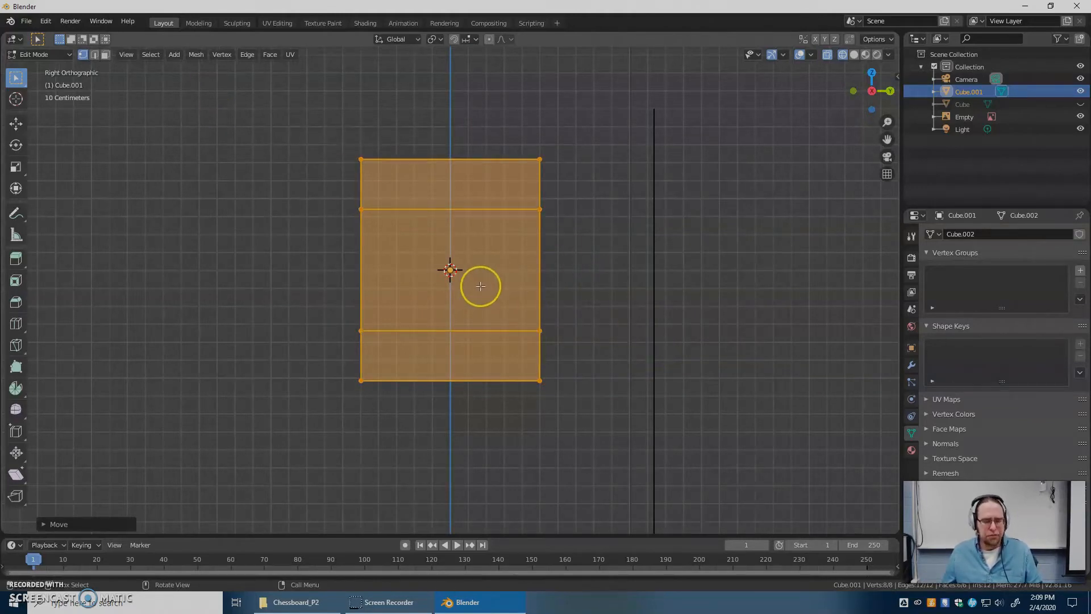
pyautogui.click(625, 303)
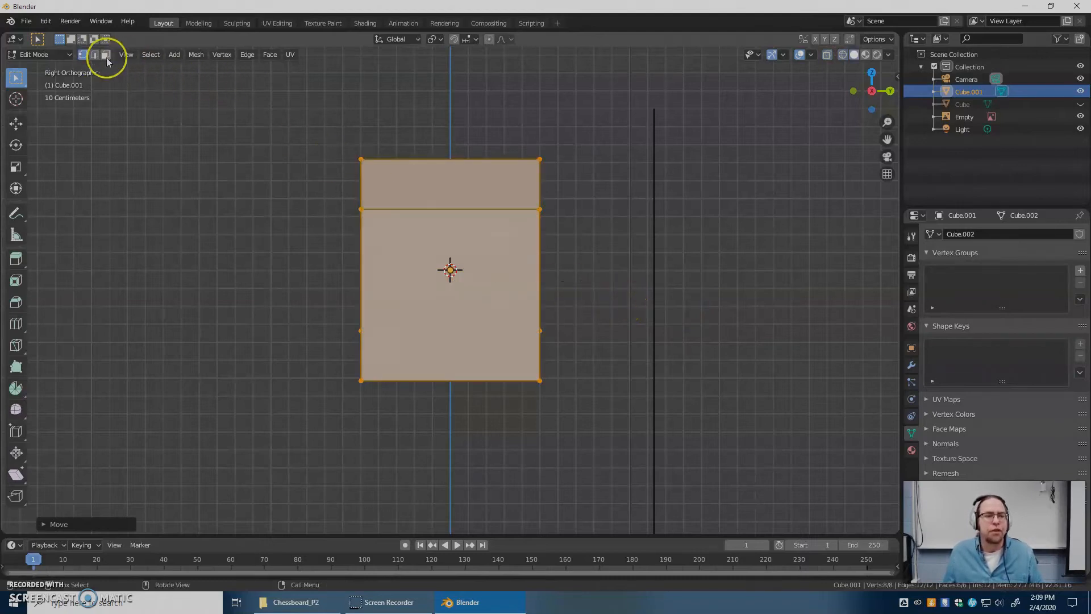
pyautogui.click(406, 312)
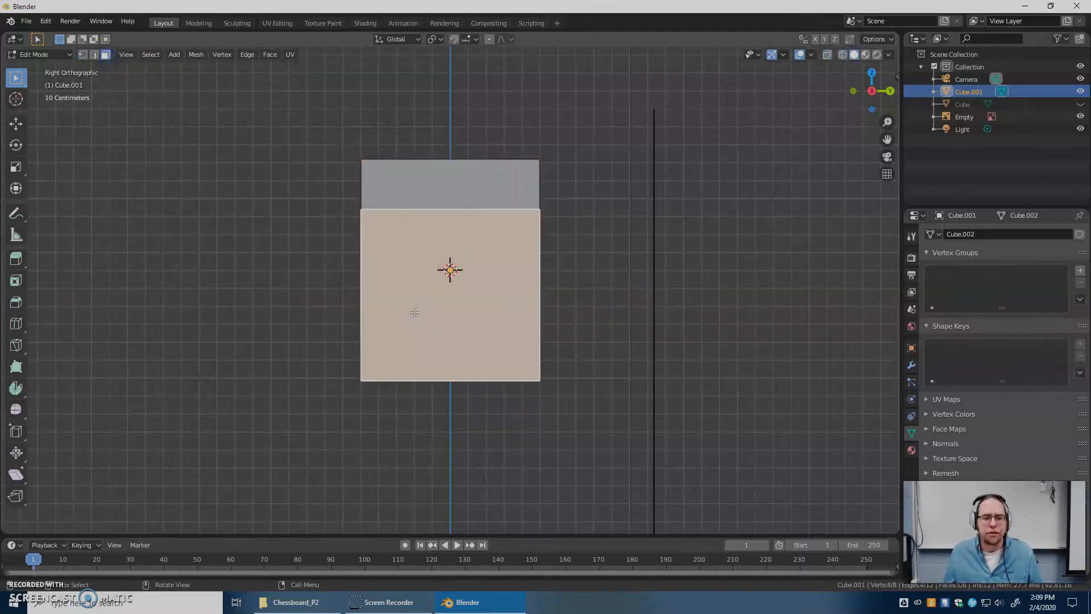
pyautogui.press('KP_1')
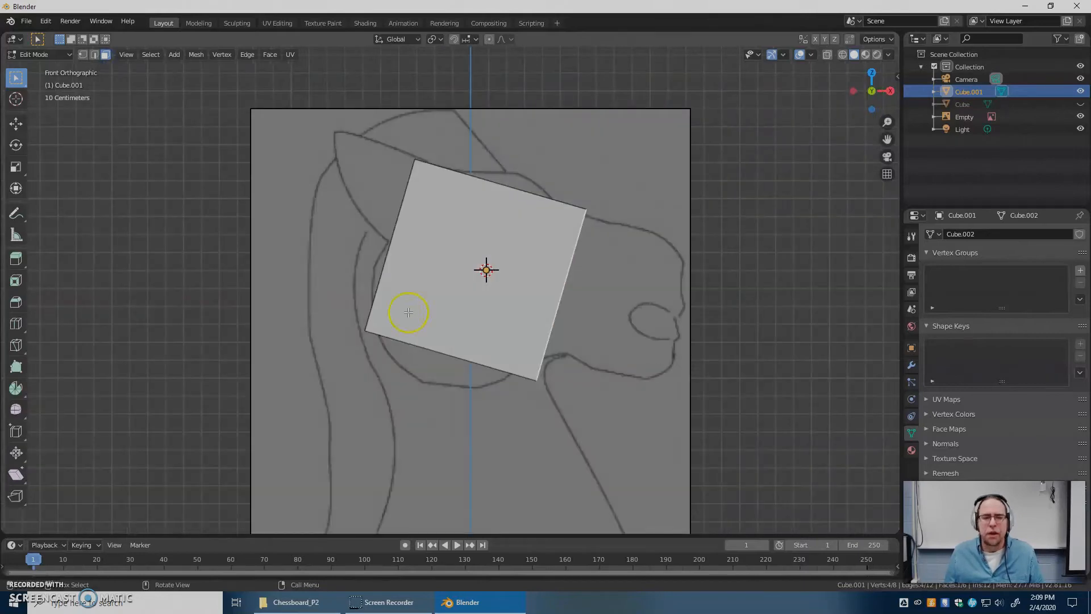
pyautogui.press('s')
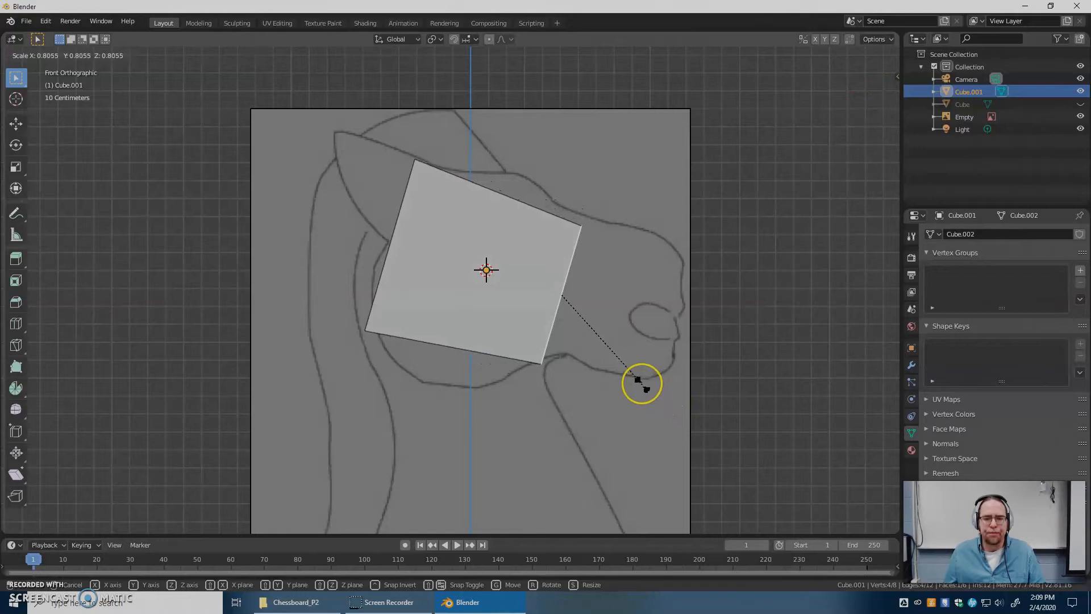
pyautogui.click(640, 384)
# Extrude the muzzle-side face out to the tip of the nose and scale down the new end face
pyautogui.scroll(-1, 594, 354)
pyautogui.press('e')
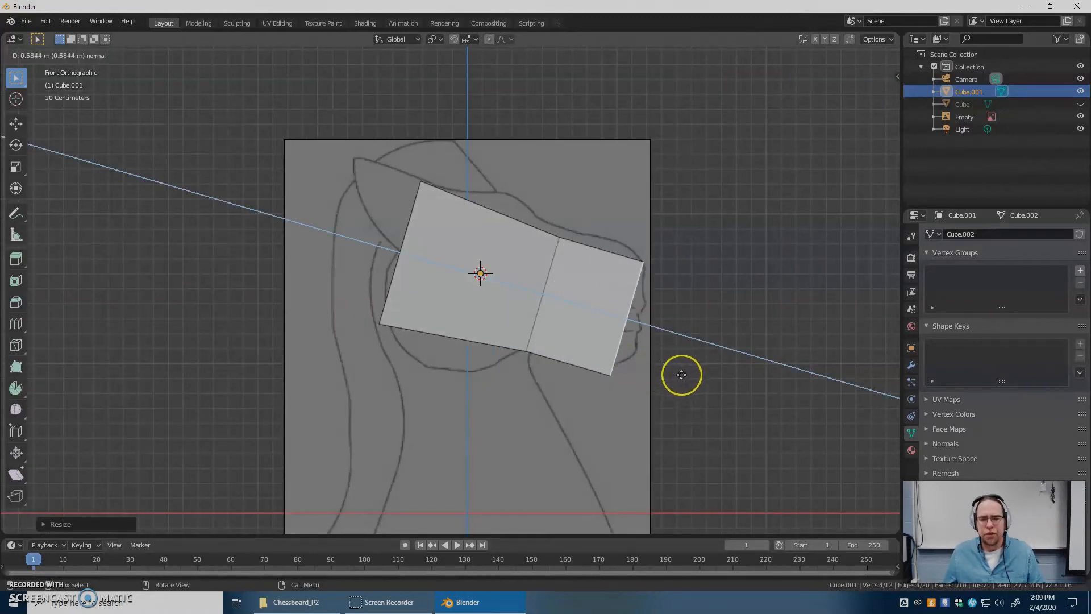
pyautogui.click(693, 377)
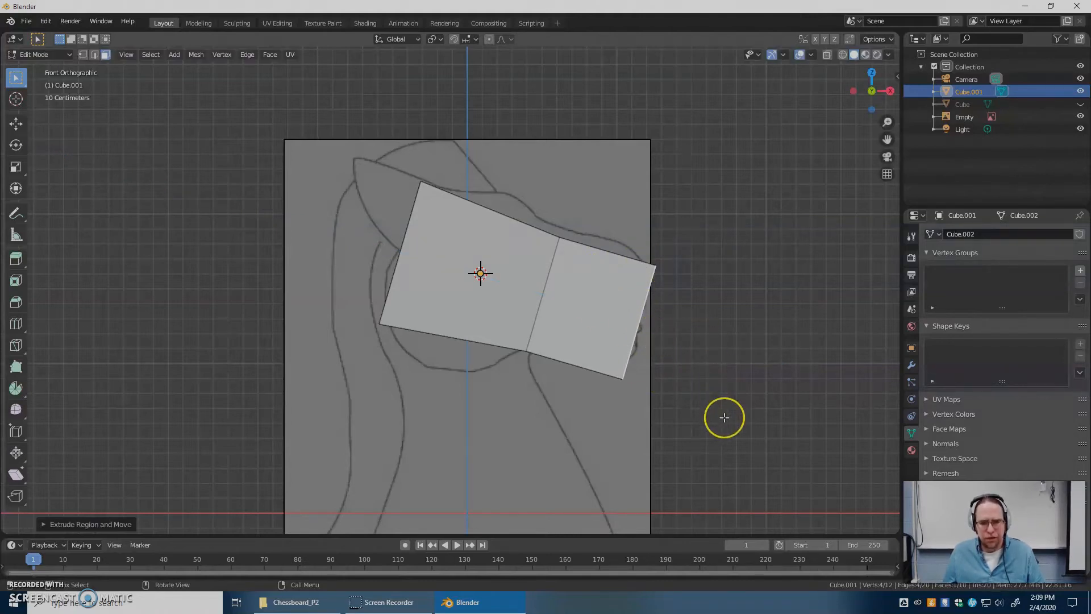
pyautogui.press('s')
pyautogui.click(706, 401)
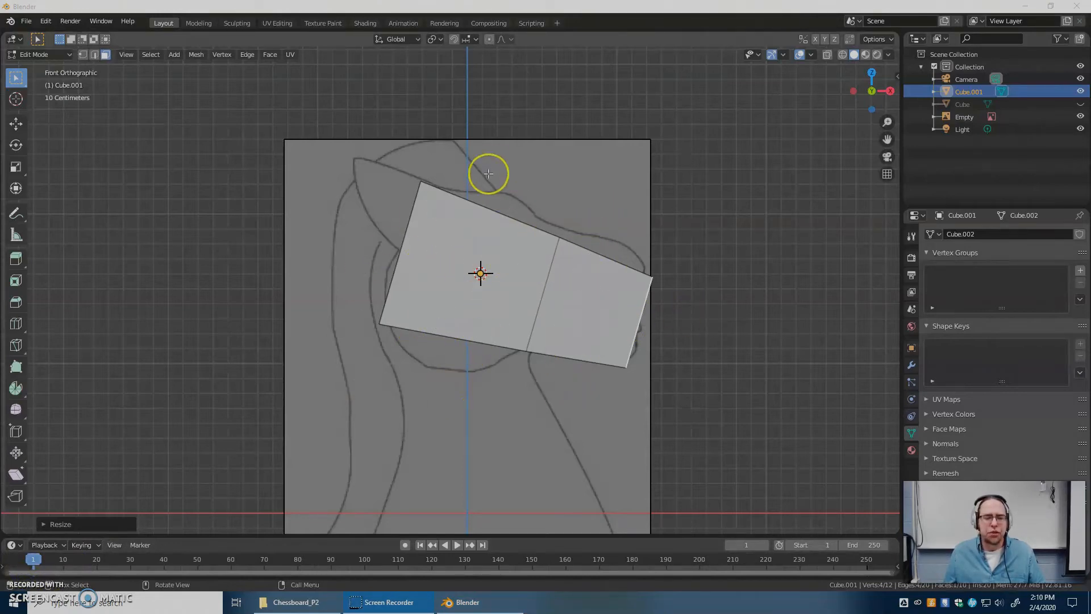
# Switch back to wireframe display and add a centred loop cut running lengthwise through the head and muzzle blocks
pyautogui.scroll(1, 480, 274)
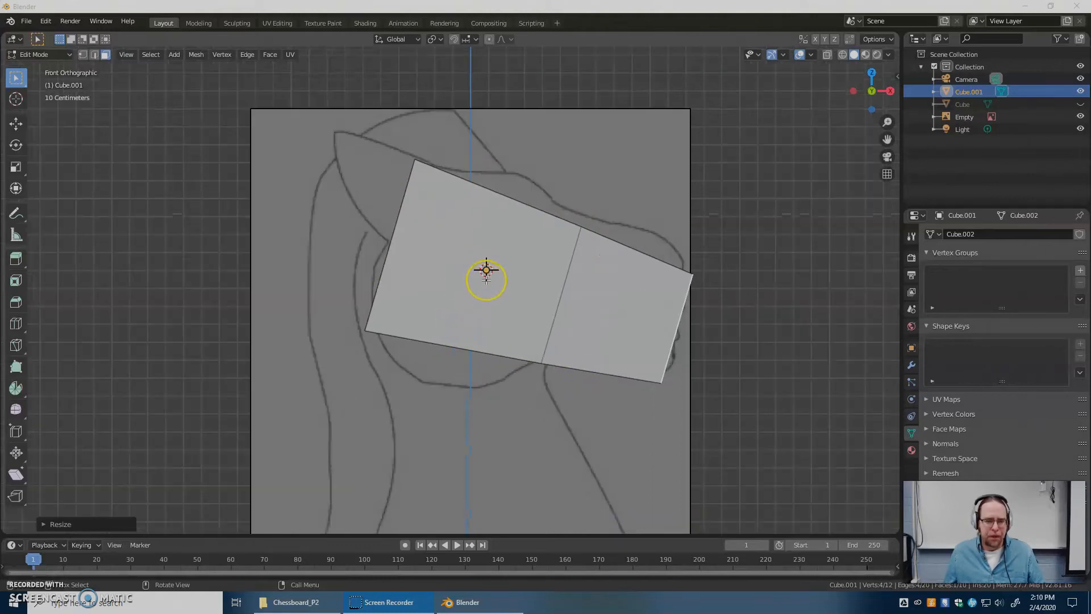
pyautogui.scroll(-2, 594, 298)
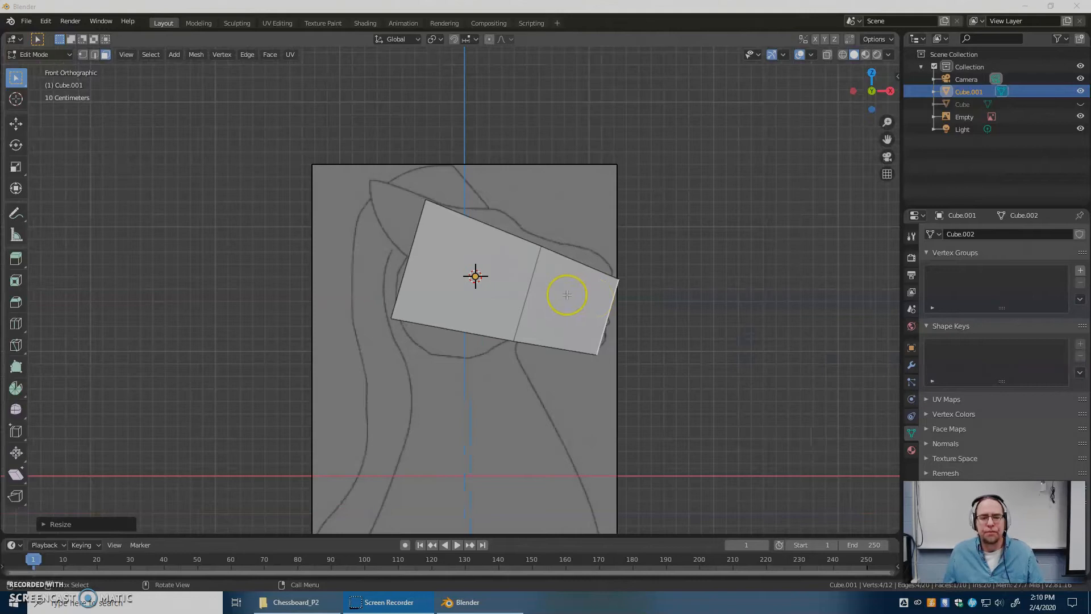
pyautogui.click(528, 282)
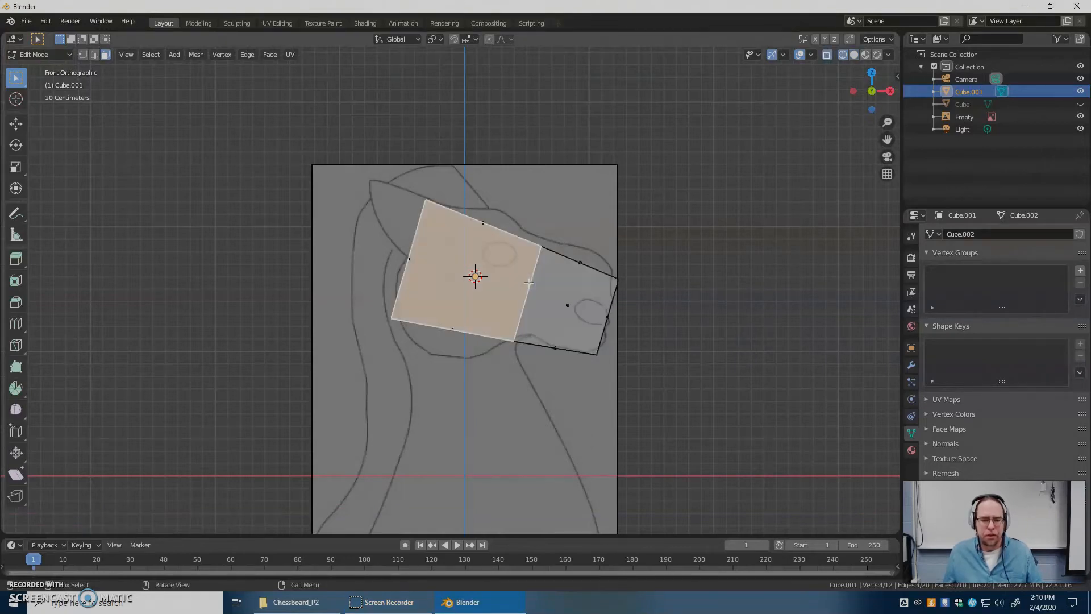
pyautogui.scroll(2, 478, 292)
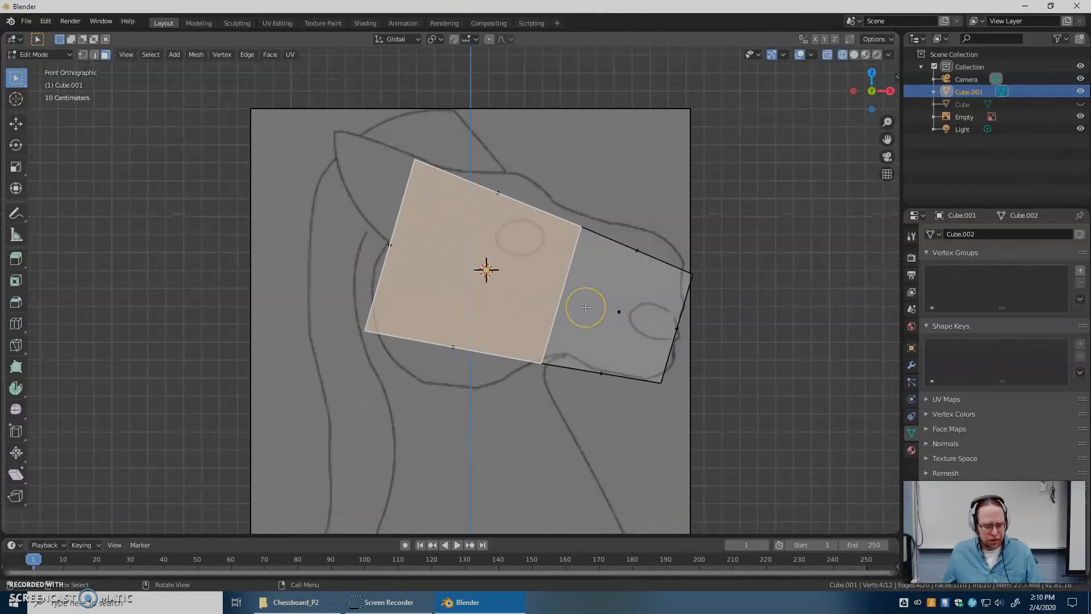
pyautogui.hotkey('ctrl', 'r')
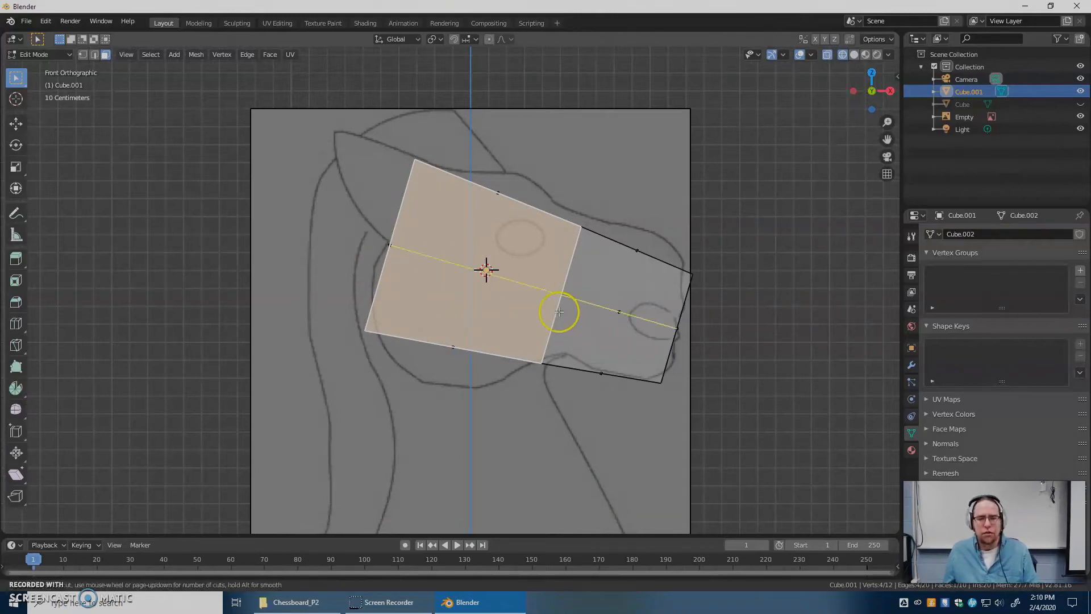
pyautogui.click(562, 294)
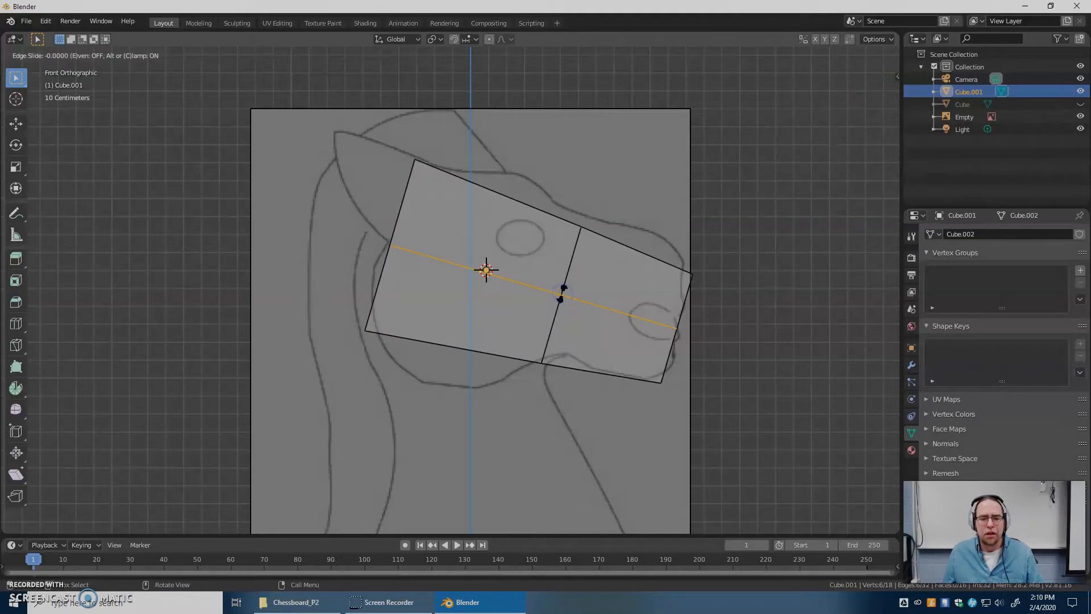
pyautogui.click(562, 294)
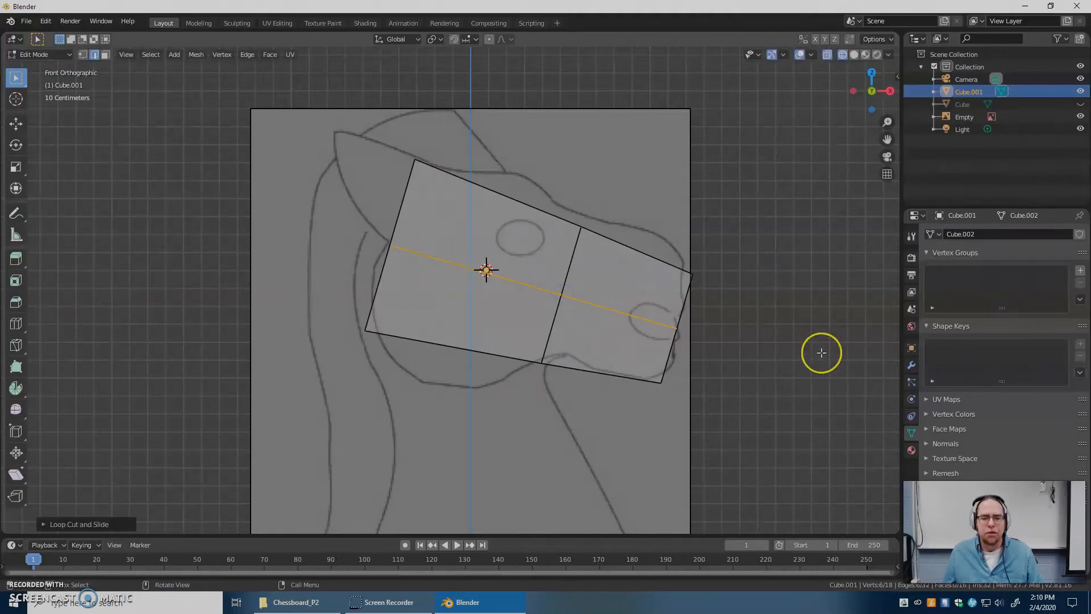
# Add two centred crosswise loop cuts, one through the head block and one through the muzzle block
pyautogui.hotkey('ctrl', 'r')
pyautogui.click(517, 315)
pyautogui.rightClick(514, 311)
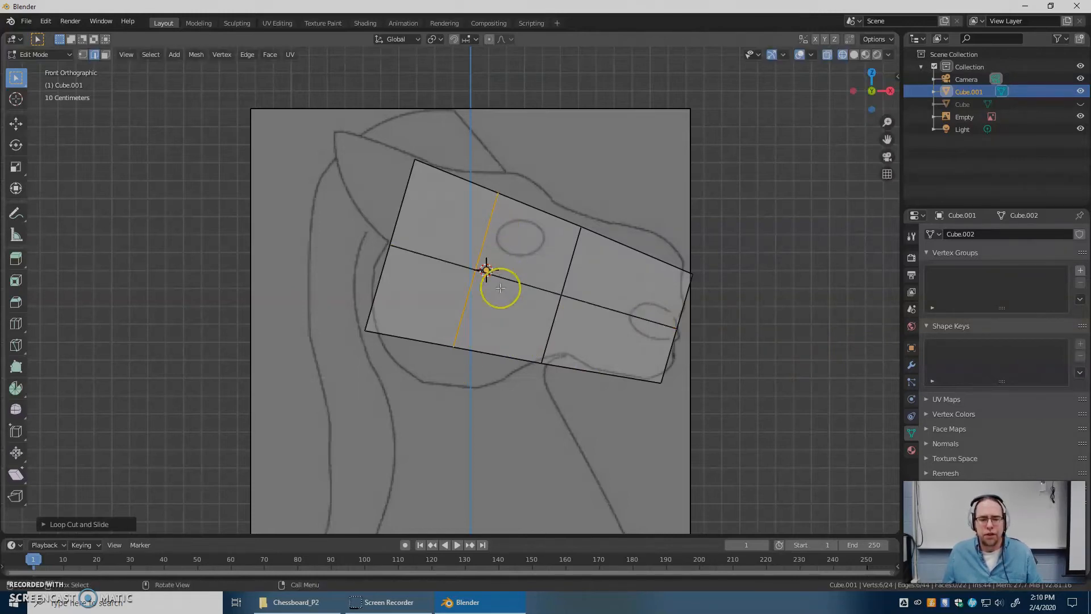
pyautogui.hotkey('ctrl', 'r')
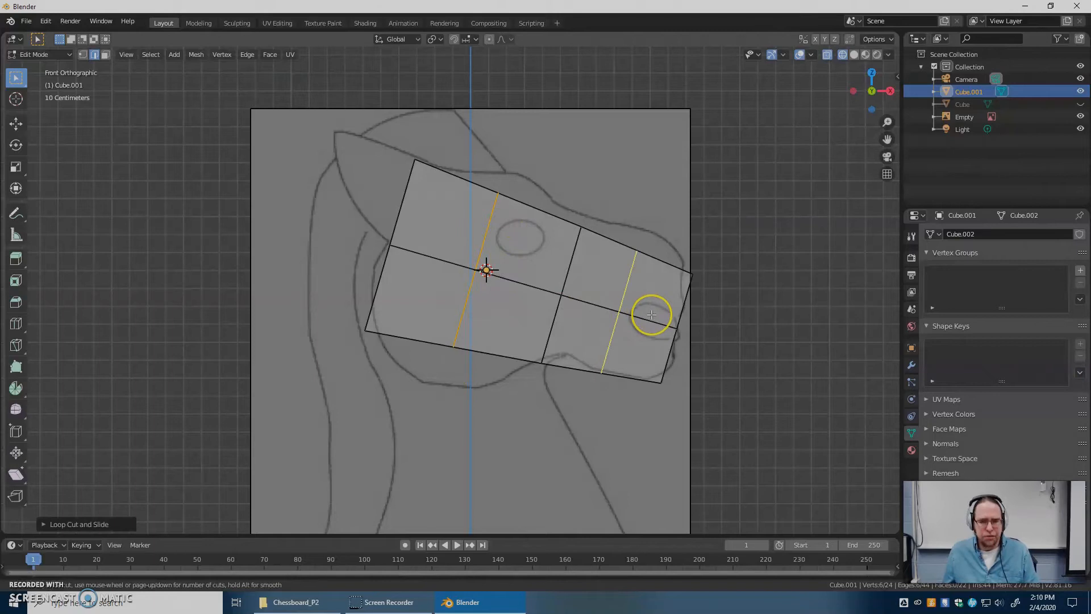
pyautogui.click(648, 314)
pyautogui.rightClick(647, 312)
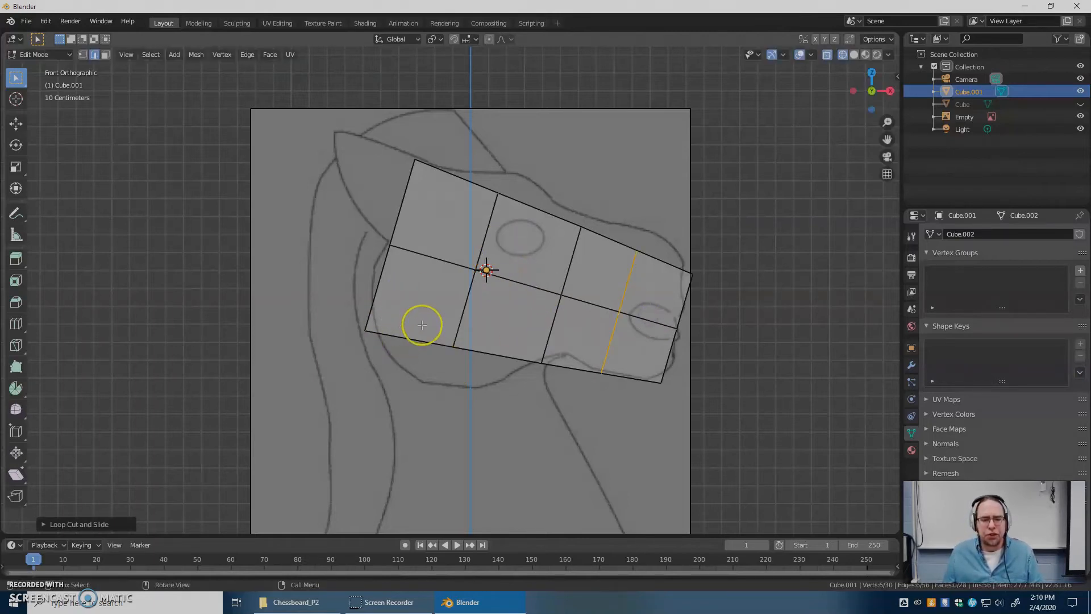
# Move the upper edge of the head block's centre crosswise cut up and forward onto the reference forehead outline
pyautogui.moveTo(508, 254); pyautogui.dragTo(443, 340, button='middle')
pyautogui.click(498, 208)
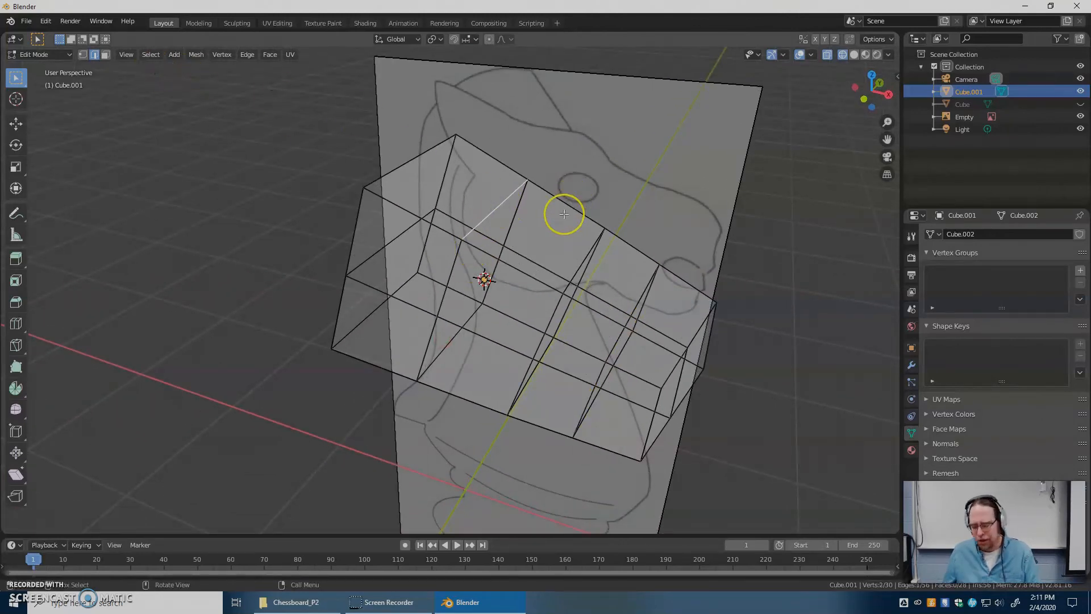
pyautogui.press('KP_1')
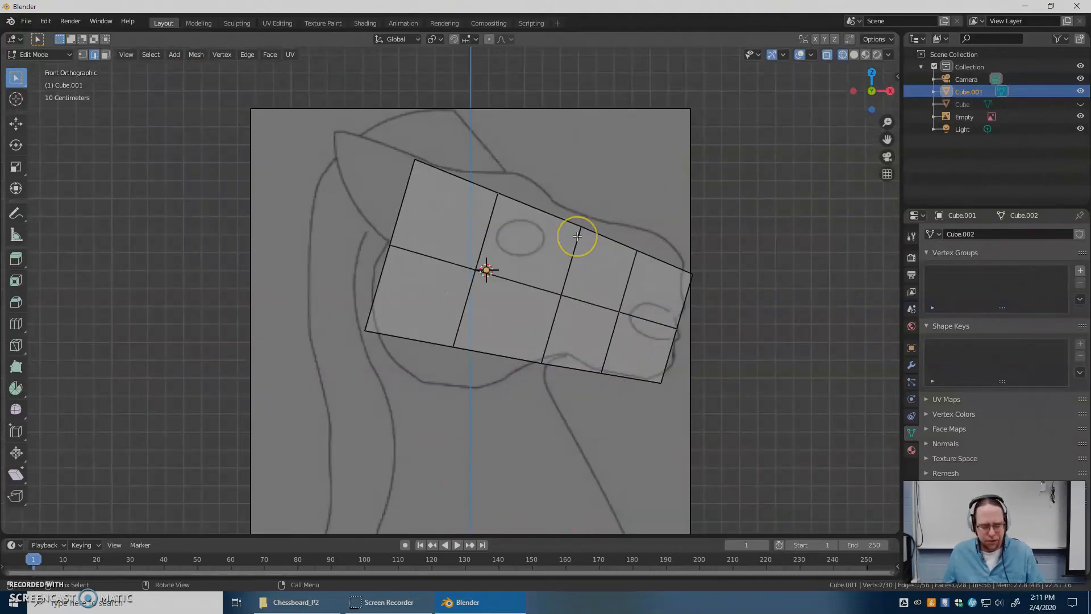
pyautogui.press('g')
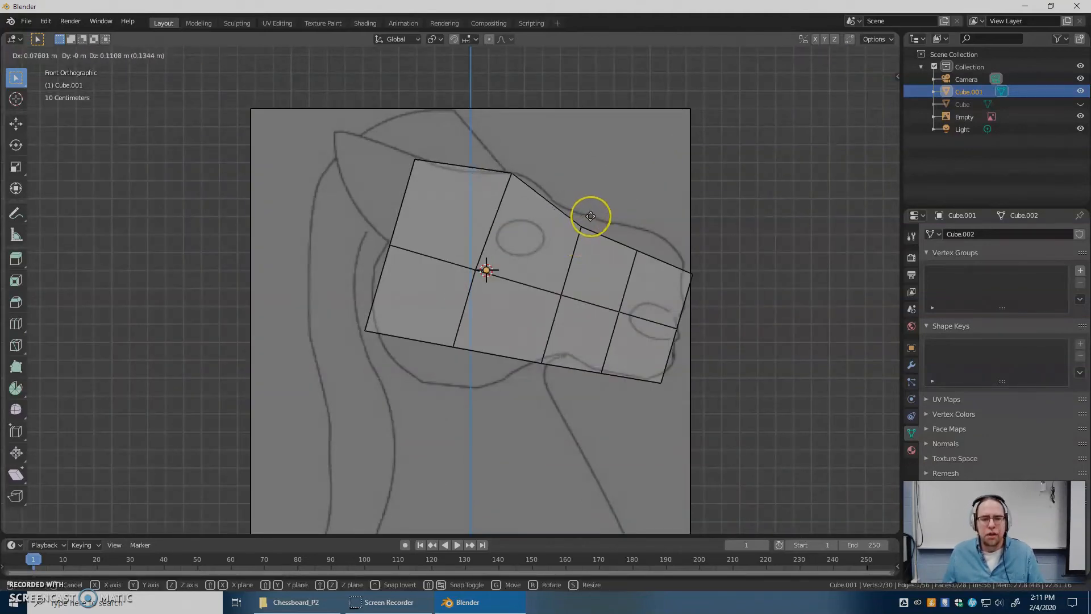
pyautogui.click(594, 218)
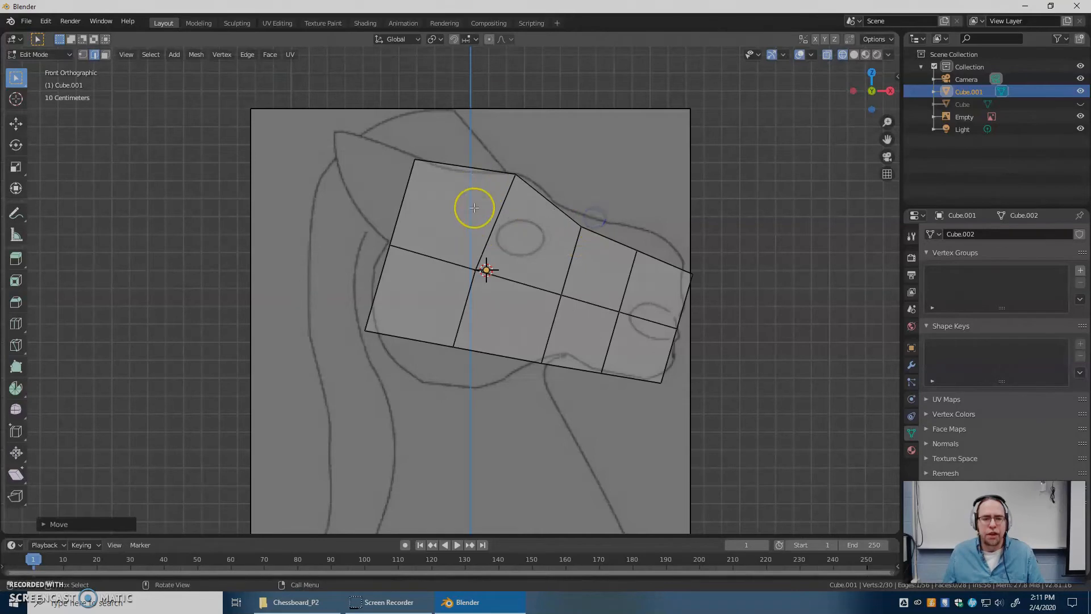
# Move the head's upper rear edge forward and slightly down to the front base of the reference ear
pyautogui.moveTo(441, 234); pyautogui.dragTo(499, 261, button='middle')
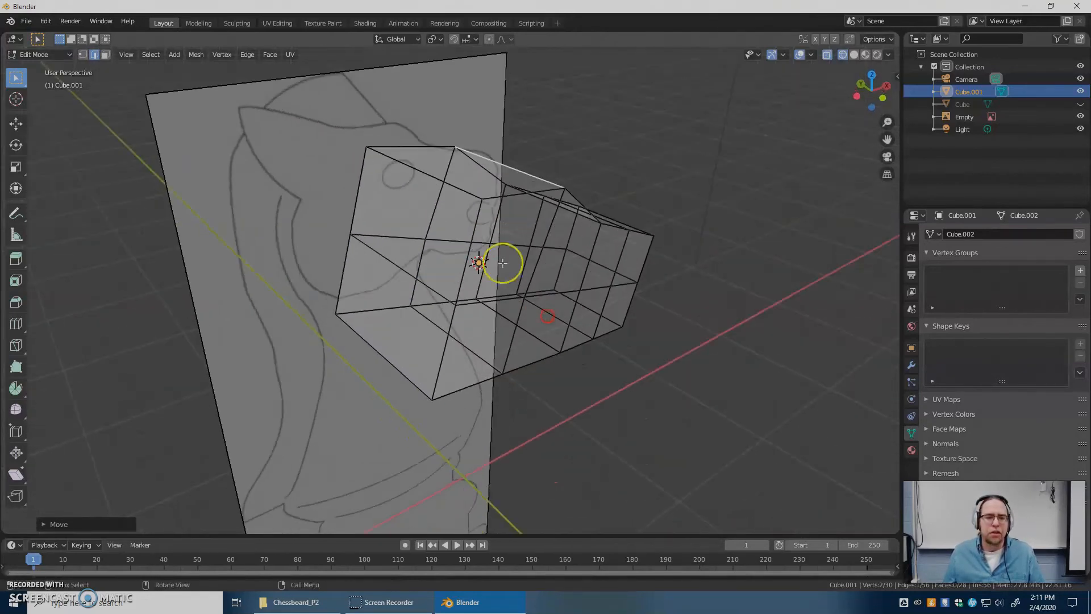
pyautogui.click(448, 182)
pyautogui.press('KP_1')
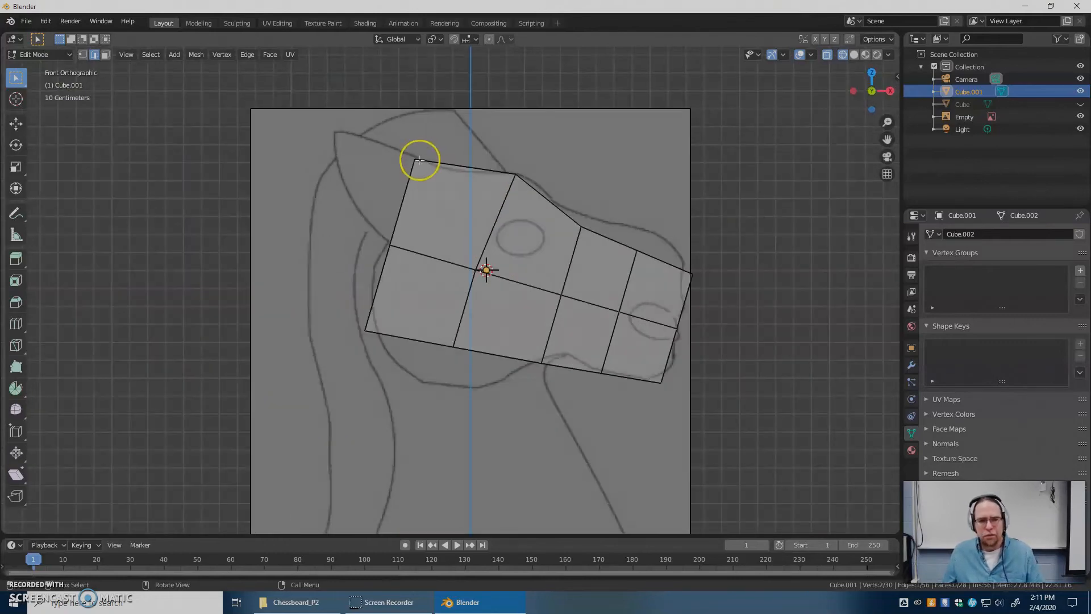
pyautogui.moveTo(418, 165); pyautogui.dragTo(444, 175)
# Move the middle rear edge of the head slightly up to meet the lower base of the reference ear
pyautogui.moveTo(424, 235); pyautogui.dragTo(416, 297, button='middle')
pyautogui.click(422, 259)
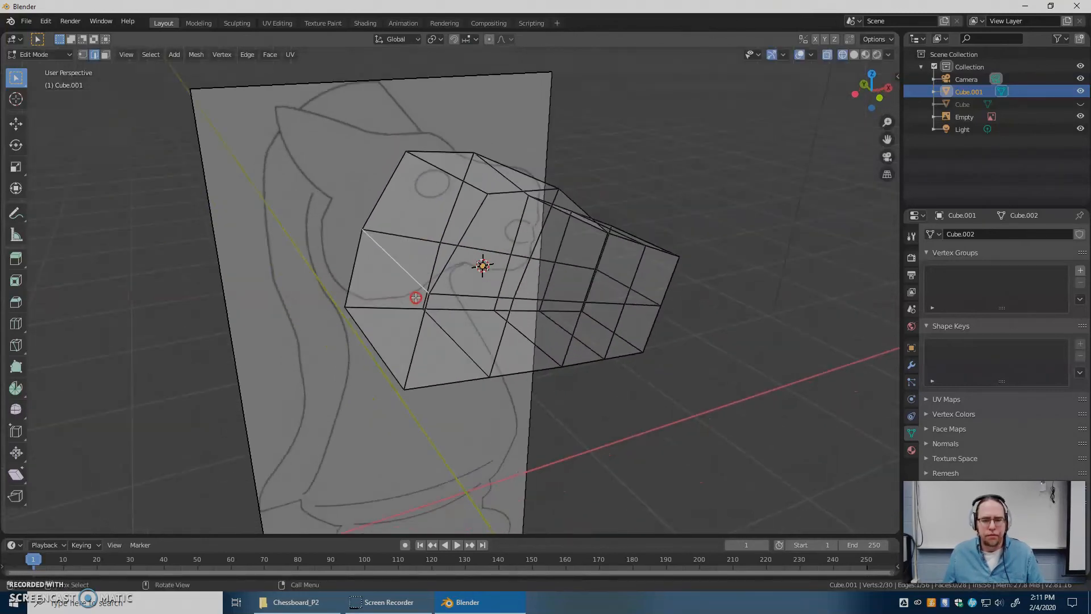
pyautogui.press('KP_1')
pyautogui.press('g')
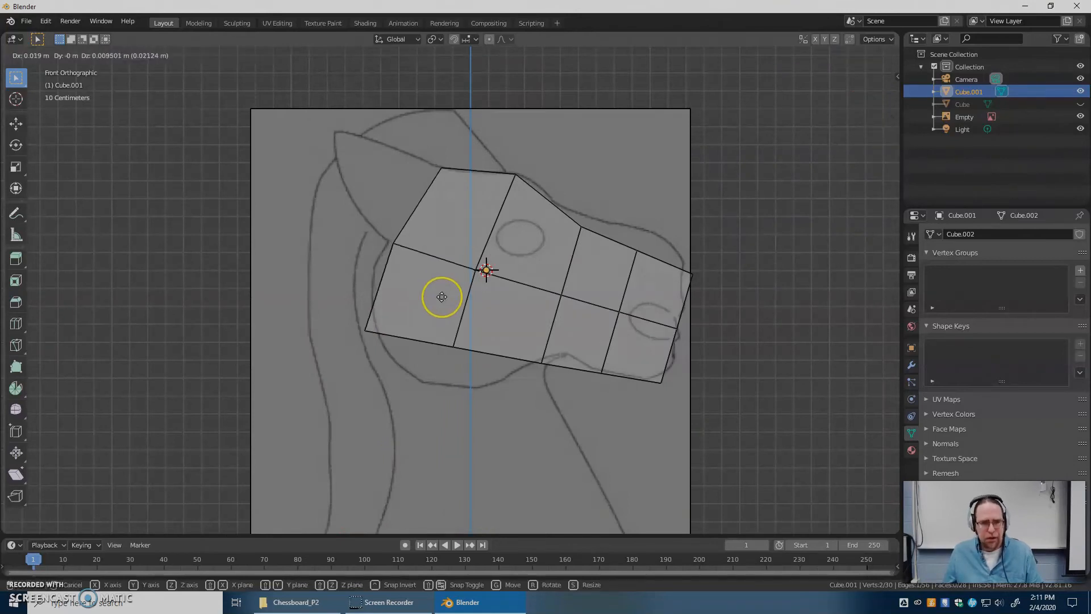
pyautogui.click(437, 294)
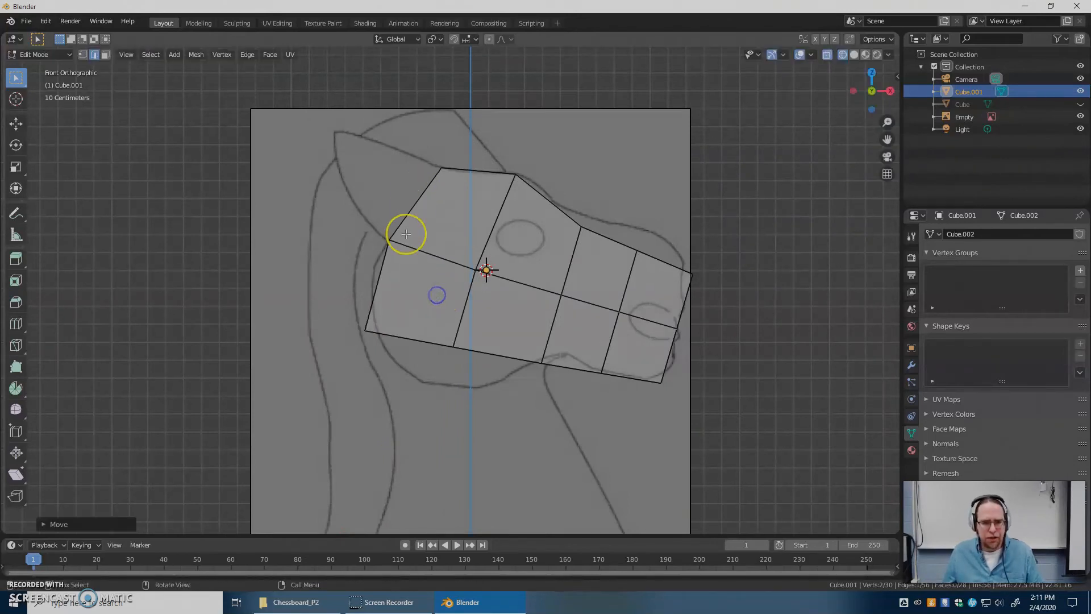
# Turn off X-ray display and move the underside edge of the head block's centre cut down onto the reference jaw outline
pyautogui.moveTo(463, 370); pyautogui.dragTo(489, 328, button='middle')
pyautogui.click(459, 338)
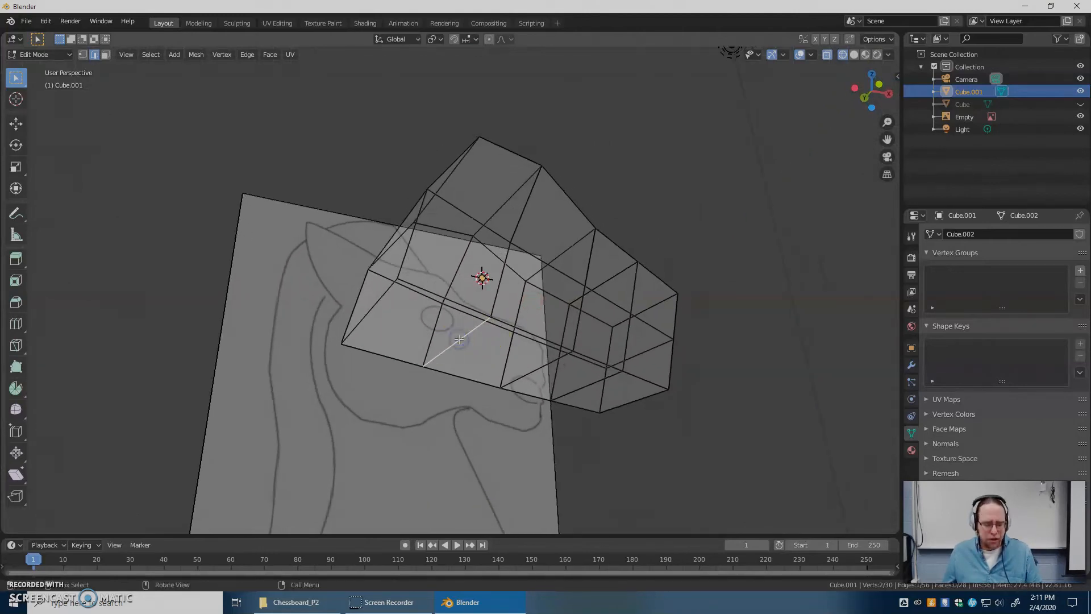
pyautogui.hotkey('alt', 'z')
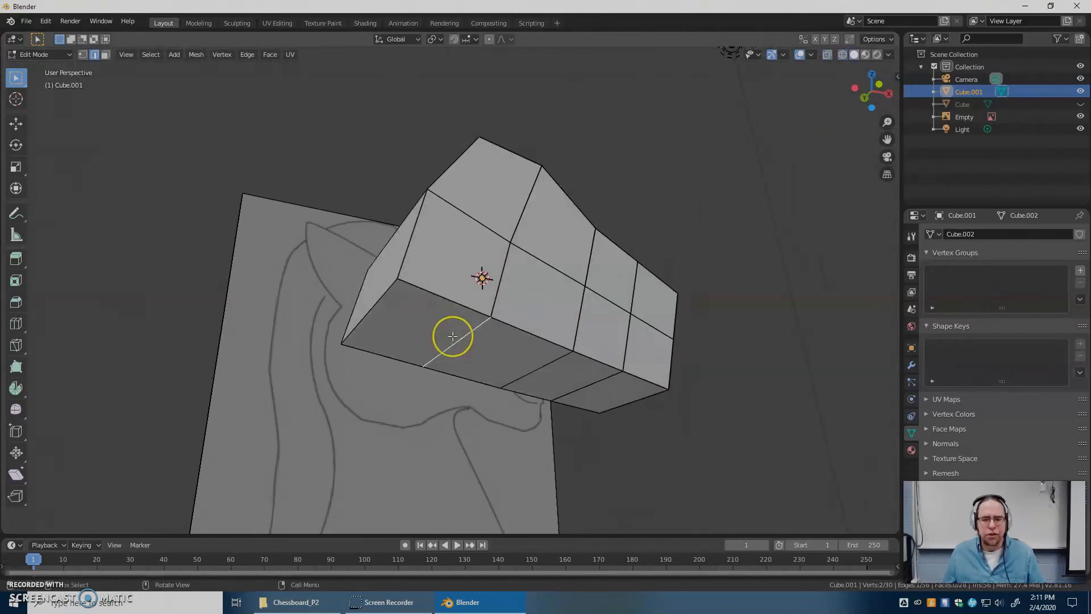
pyautogui.press('KP_1')
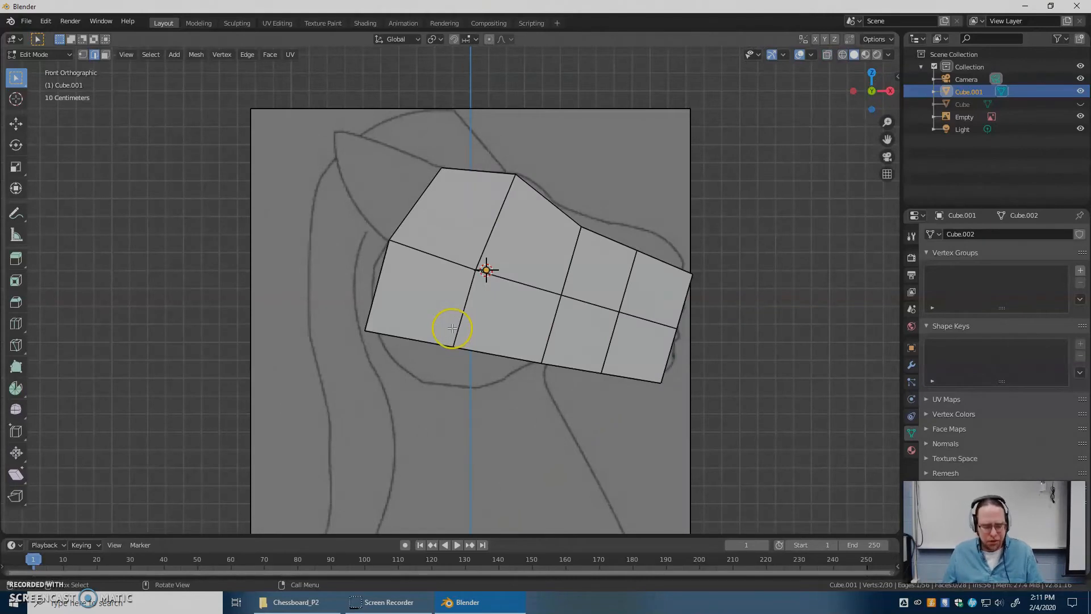
pyautogui.press('g')
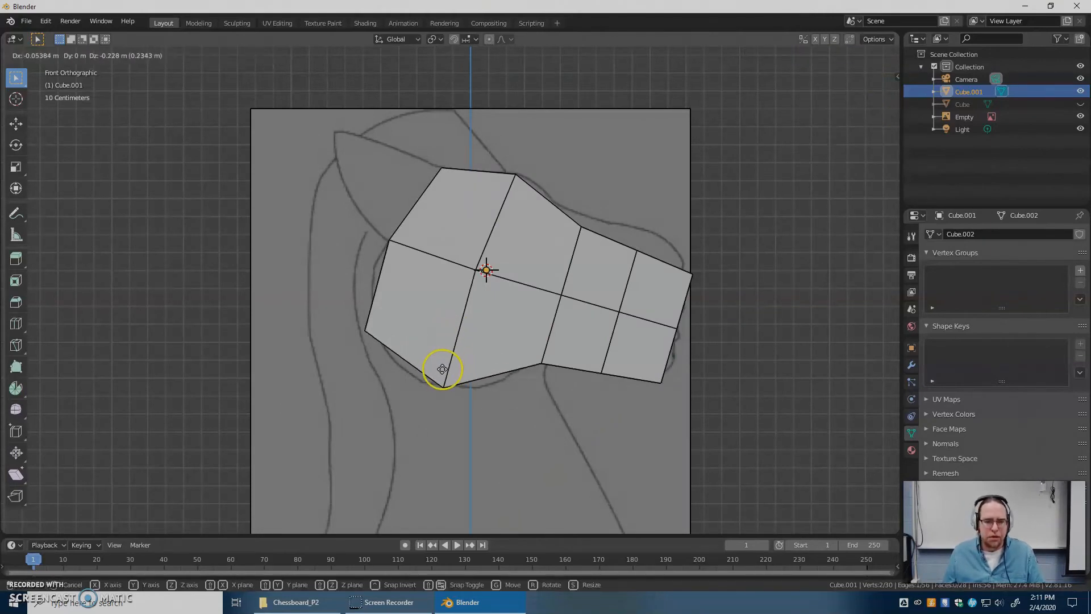
pyautogui.click(442, 369)
# Turn X-ray display back on and move the upper edge of the muzzle's centre cut up onto the reference nose outline
pyautogui.moveTo(488, 448); pyautogui.dragTo(516, 336, button='middle')
pyautogui.click(451, 358)
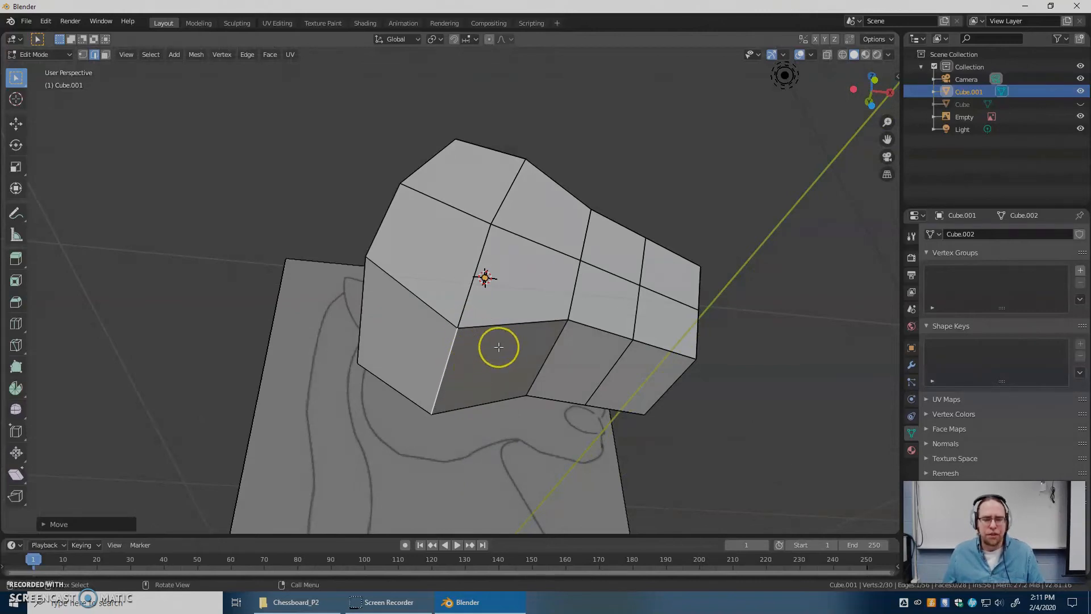
pyautogui.press('KP_1')
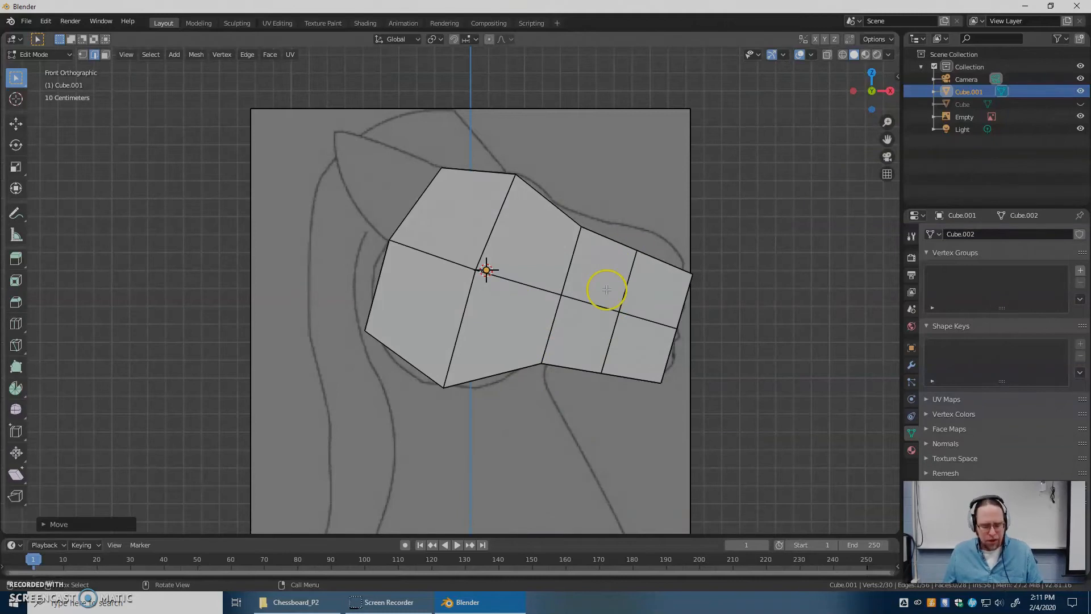
pyautogui.hotkey('alt', 'z')
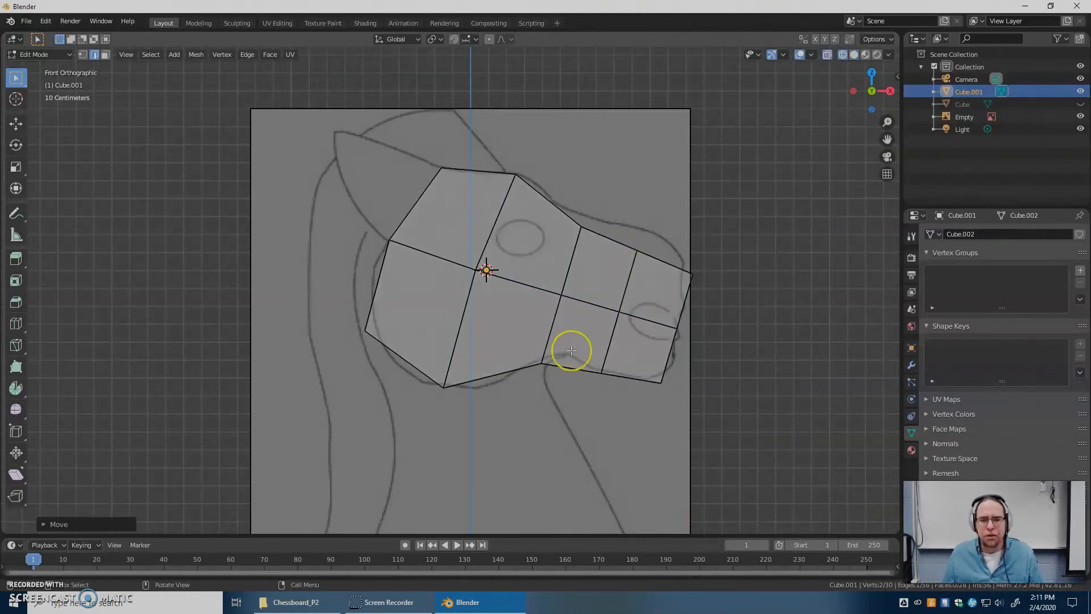
pyautogui.moveTo(593, 256); pyautogui.dragTo(599, 379, button='middle')
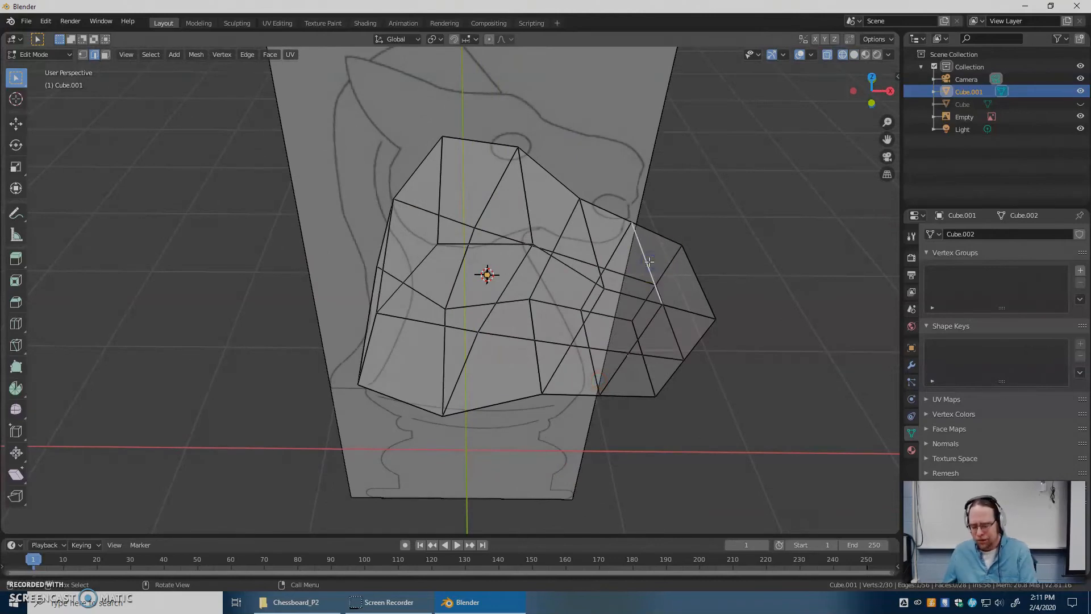
pyautogui.press('KP_1')
pyautogui.press('g')
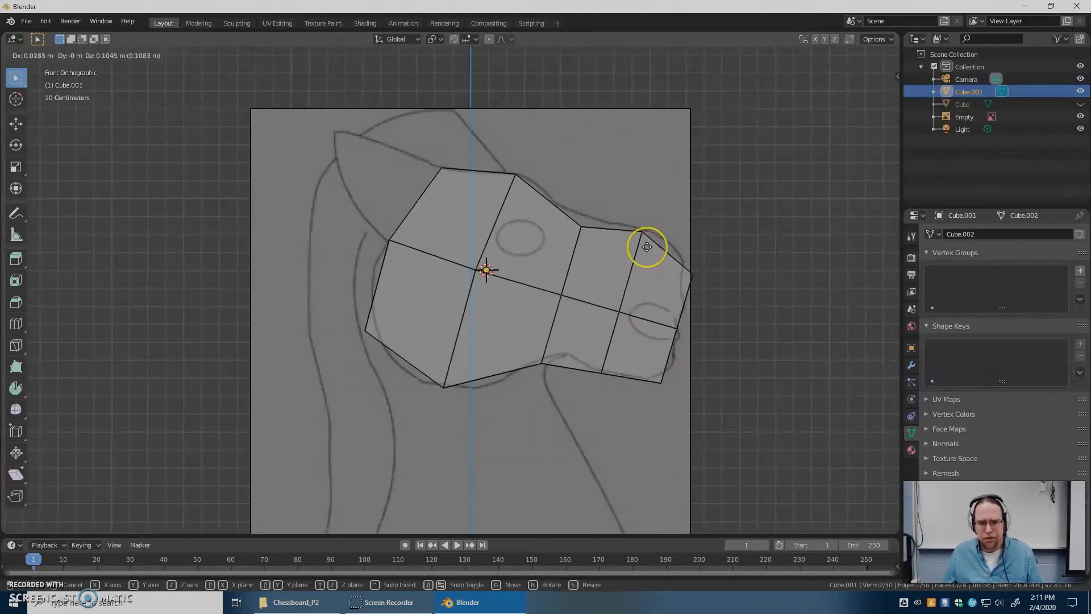
pyautogui.click(649, 243)
# Move the upper edge between the head and muzzle blocks up onto the reference bridge-of-nose outline
pyautogui.moveTo(648, 241); pyautogui.dragTo(630, 349, button='middle')
pyautogui.click(586, 226)
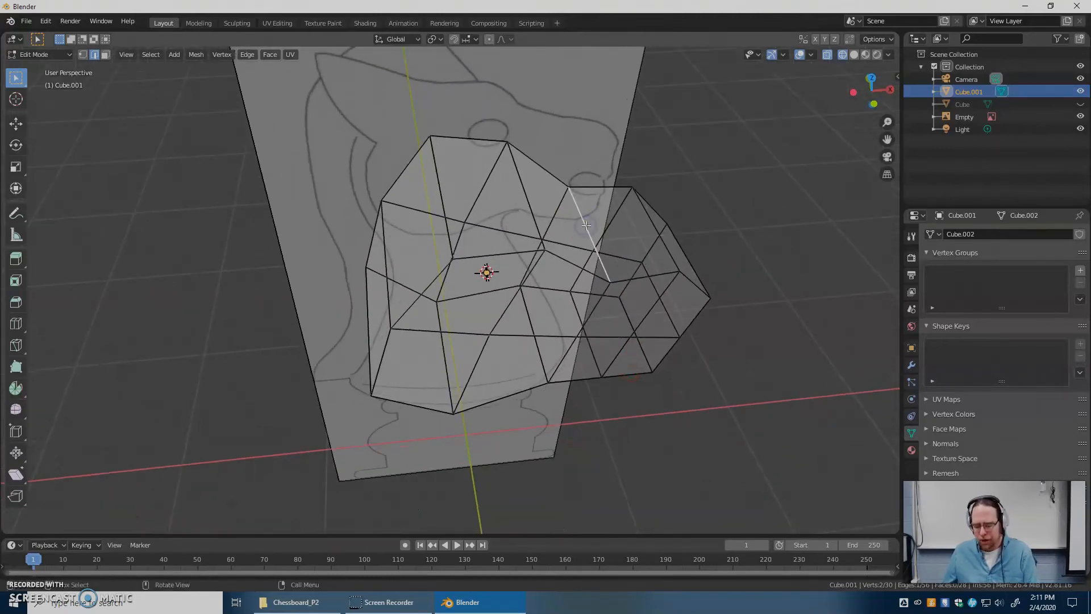
pyautogui.press('KP_1')
pyautogui.press('g')
pyautogui.click(588, 215)
# Move the upper edge of the muzzle's front end up and slightly back onto the reference nose tip
pyautogui.moveTo(697, 285); pyautogui.dragTo(558, 317, button='middle')
pyautogui.click(701, 317)
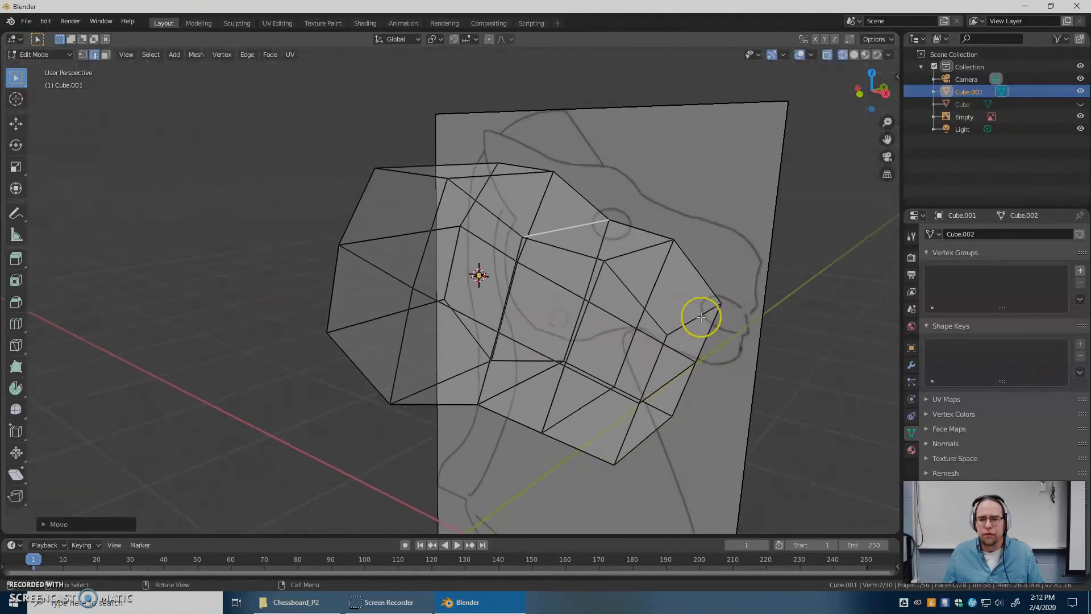
pyautogui.press('KP_1')
pyautogui.click(698, 311)
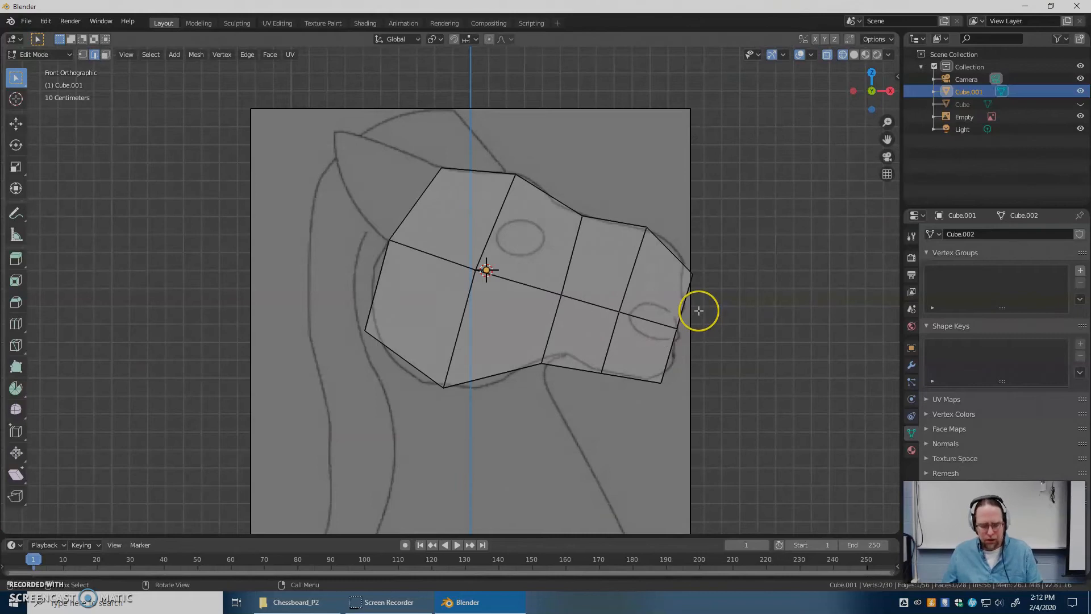
pyautogui.press('g')
pyautogui.click(692, 297)
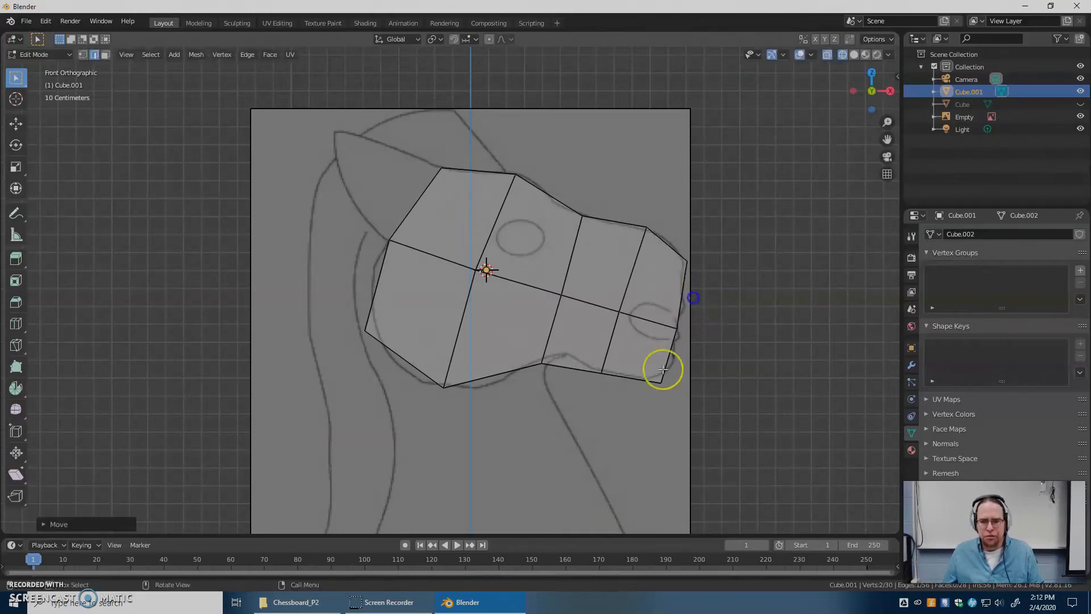
# Move the lower front edge of the muzzle up and slightly forward to follow the reference chin
pyautogui.moveTo(628, 419); pyautogui.dragTo(514, 421, button='middle')
pyautogui.click(653, 418)
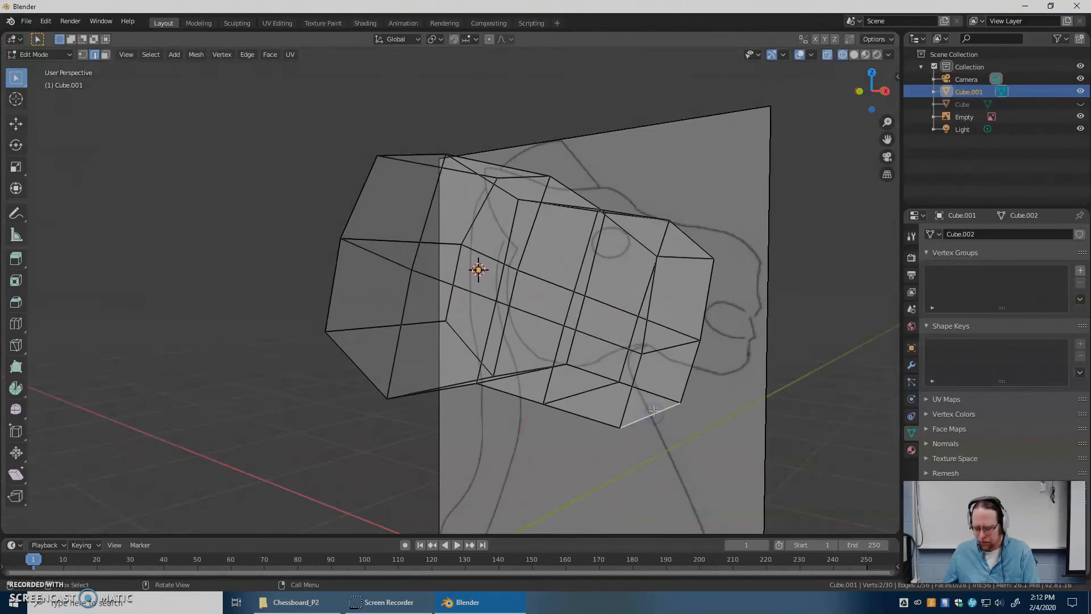
pyautogui.press('KP_1')
pyautogui.press('g')
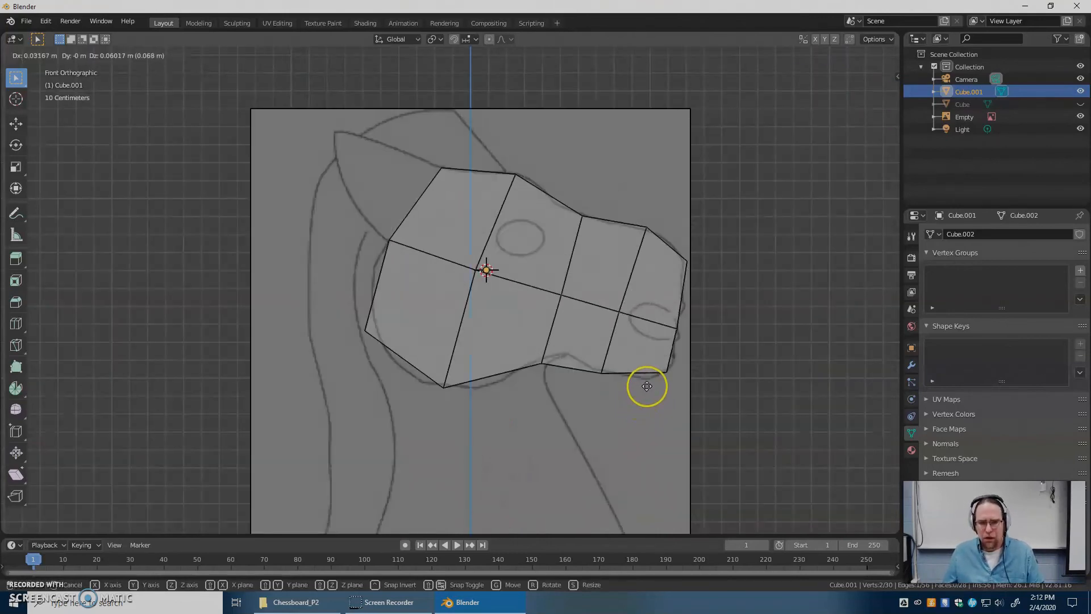
pyautogui.click(646, 387)
# Move the underside edge between the head and muzzle blocks up and forward into the notch behind the reference chin
pyautogui.moveTo(580, 401); pyautogui.dragTo(554, 368, button='middle')
pyautogui.click(553, 366)
pyautogui.press('KP_1')
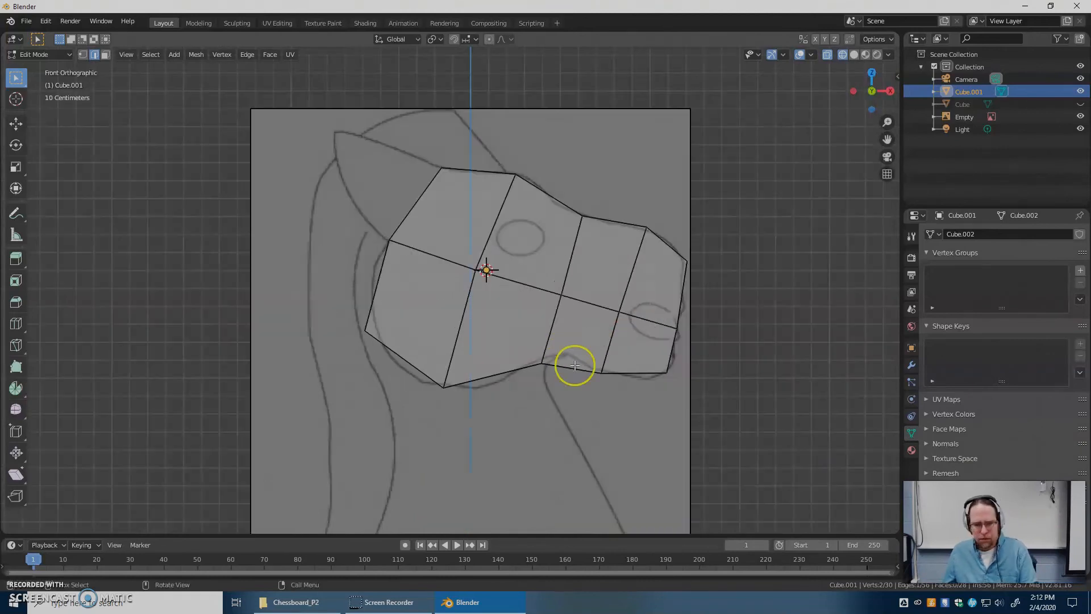
pyautogui.press('g')
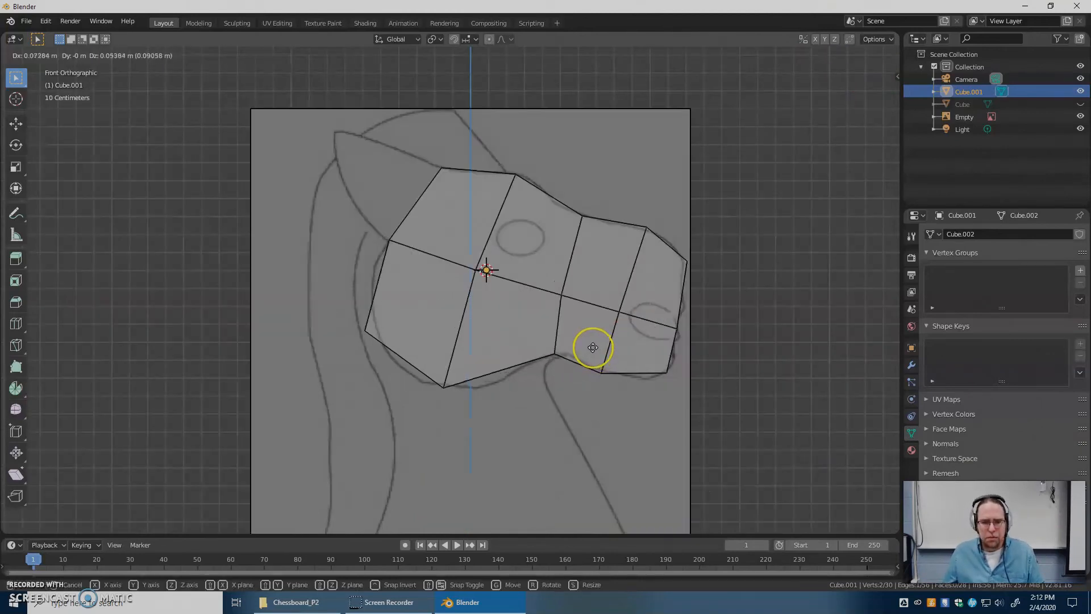
pyautogui.click(593, 347)
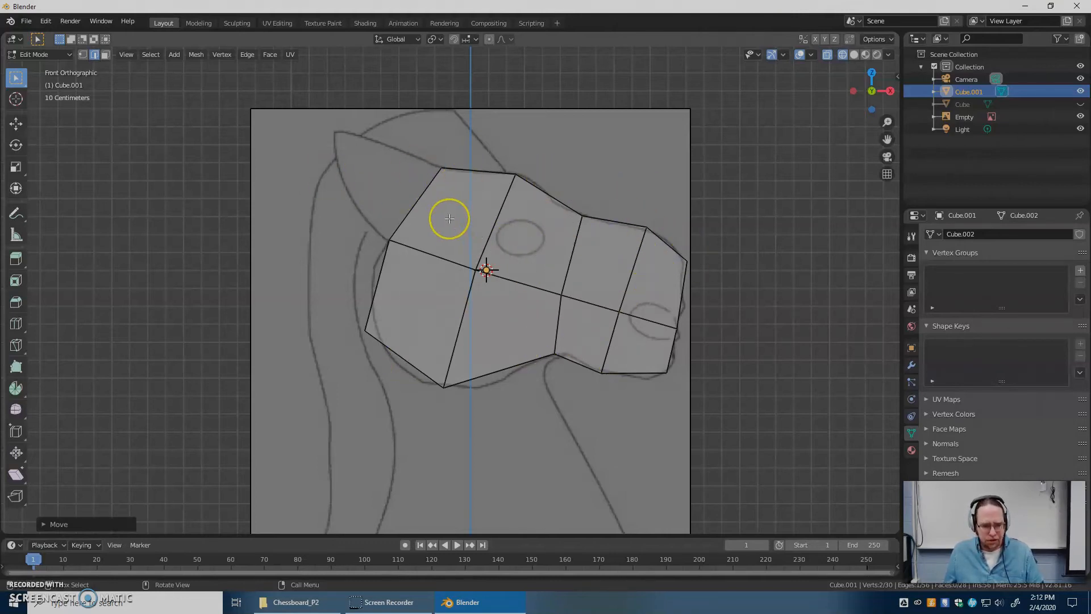
# Add two centred lengthwise loop cuts, one through the upper half and one through the lower half of the whole head
pyautogui.hotkey('ctrl', 'r')
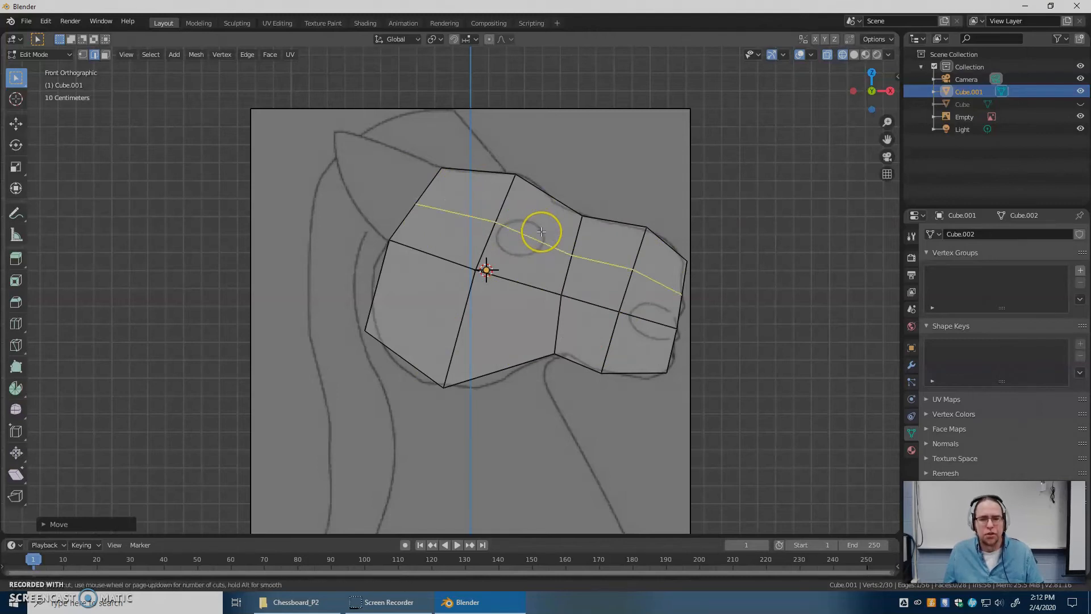
pyautogui.click(540, 231)
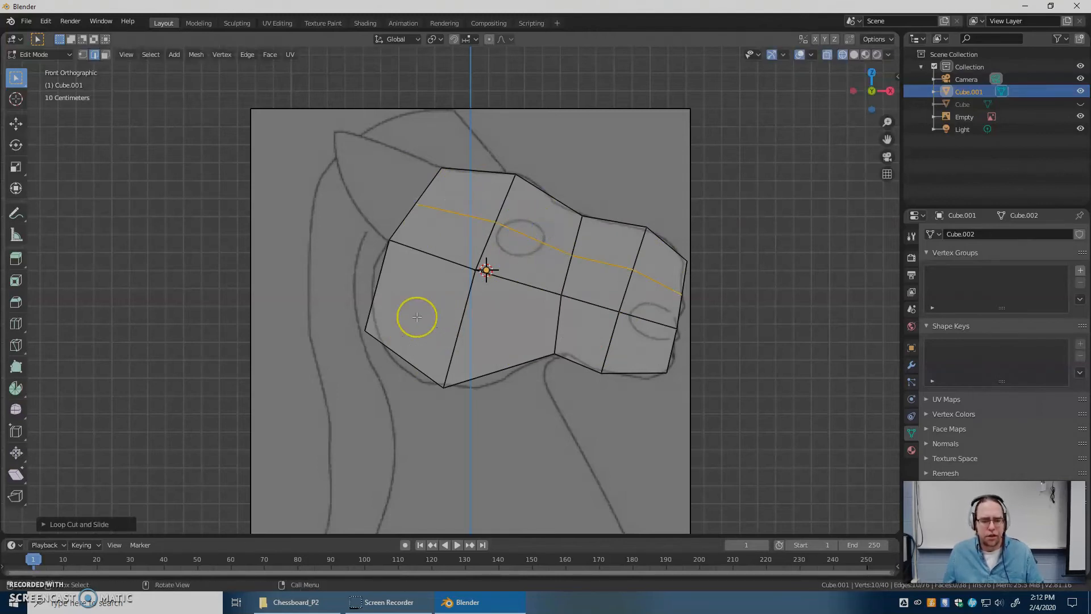
pyautogui.hotkey('ctrl', 'r')
pyautogui.click(448, 313)
pyautogui.rightClick(447, 313)
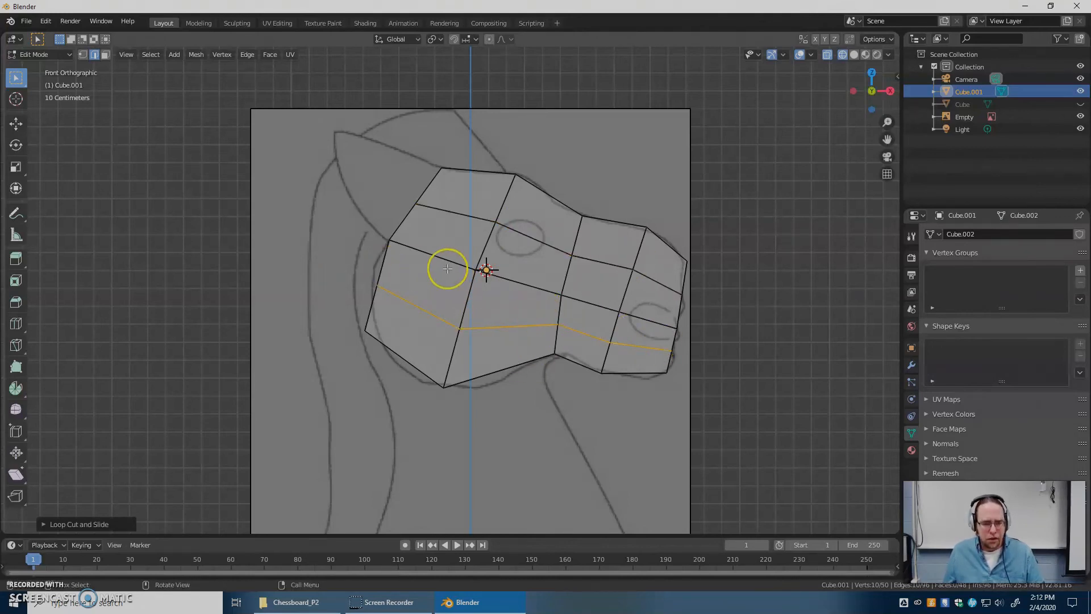
# Add two centred crosswise loop cuts to the head block, one behind and one in front of its middle cut
pyautogui.hotkey('ctrl', 'r')
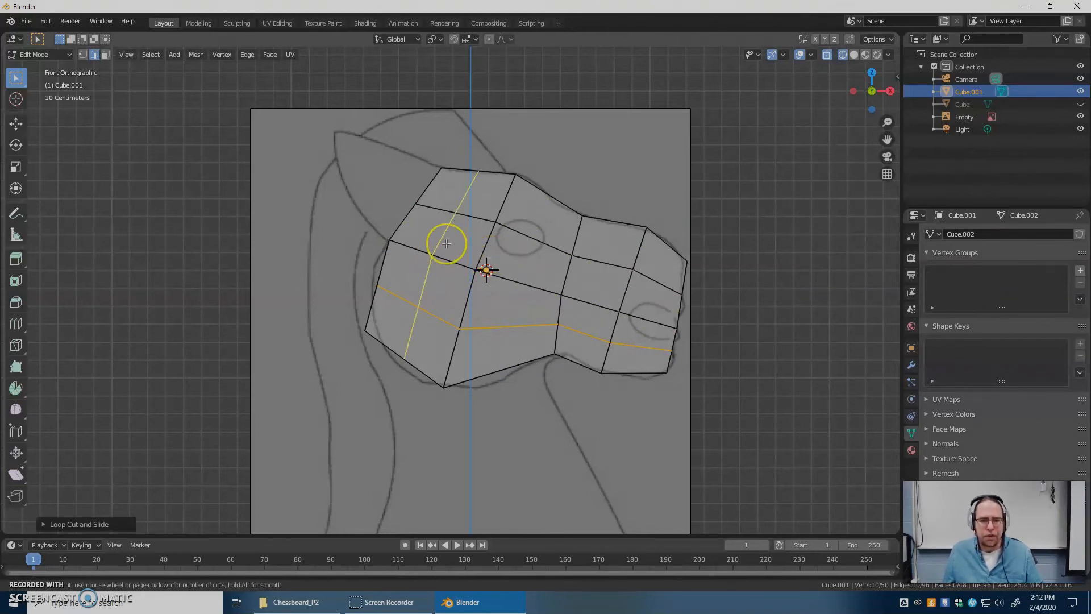
pyautogui.click(444, 240)
pyautogui.rightClick(438, 237)
pyautogui.hotkey('ctrl', 'r')
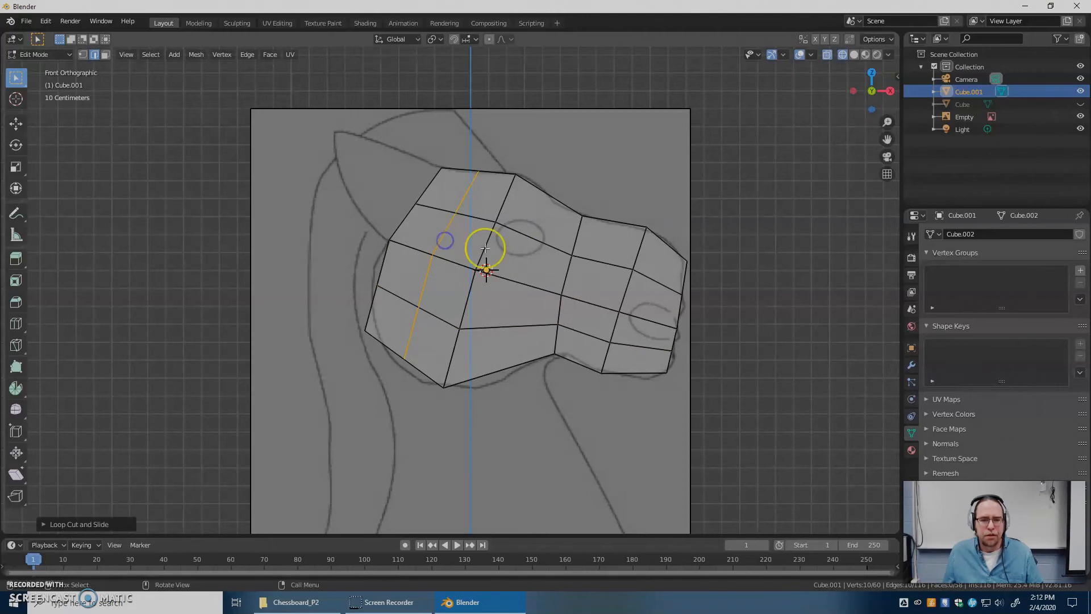
pyautogui.click(527, 266)
pyautogui.rightClick(527, 266)
# Add two centred crosswise loop cuts to the muzzle block, one on each side of its middle cut, and inspect the mesh
pyautogui.hotkey('ctrl', 'r')
pyautogui.click(588, 275)
pyautogui.rightClick(588, 274)
pyautogui.hotkey('ctrl', 'r')
pyautogui.click(664, 293)
pyautogui.rightClick(666, 293)
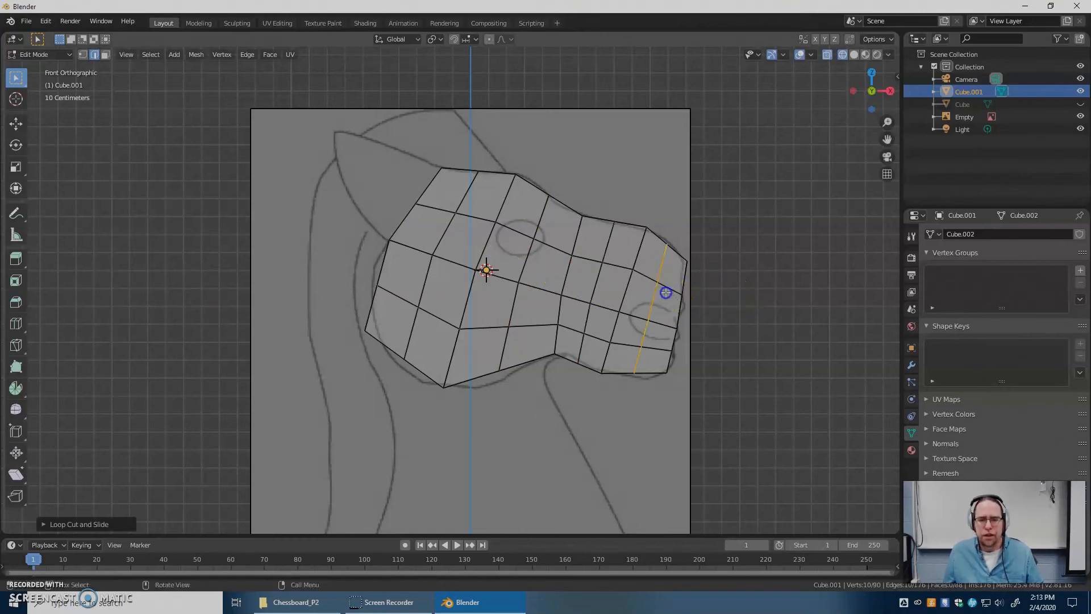
pyautogui.moveTo(615, 254); pyautogui.dragTo(591, 325, button='middle')
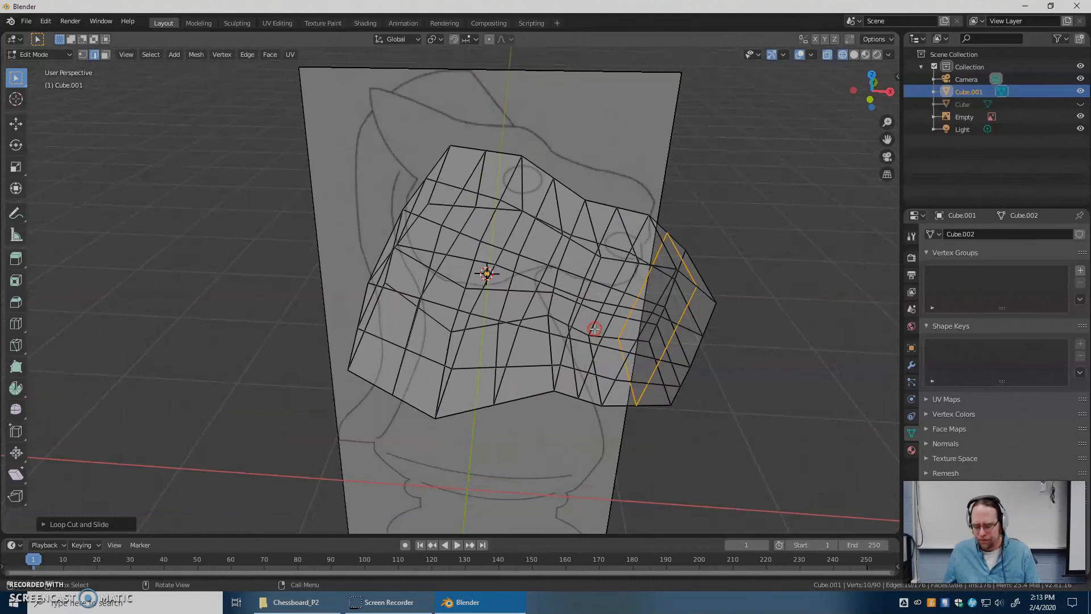
pyautogui.press('KP_1')
pyautogui.moveTo(568, 232); pyautogui.dragTo(556, 287, button='middle')
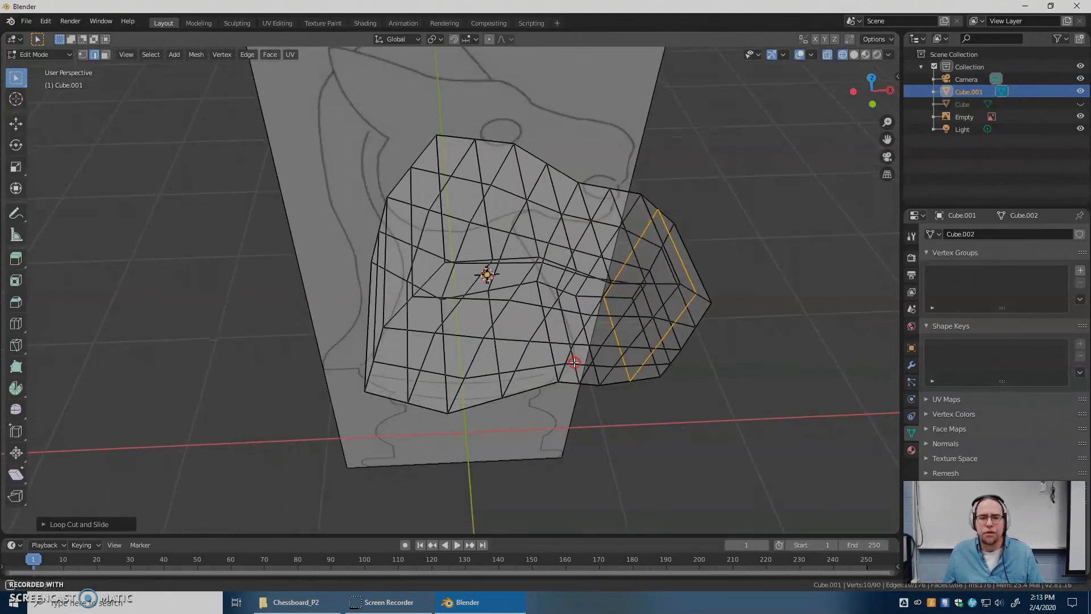
# Move the edge on top of the muzzle's rear and the edge under its front onto the reference outline
pyautogui.click(568, 246)
pyautogui.press('KP_1')
pyautogui.moveTo(575, 229); pyautogui.dragTo(580, 237)
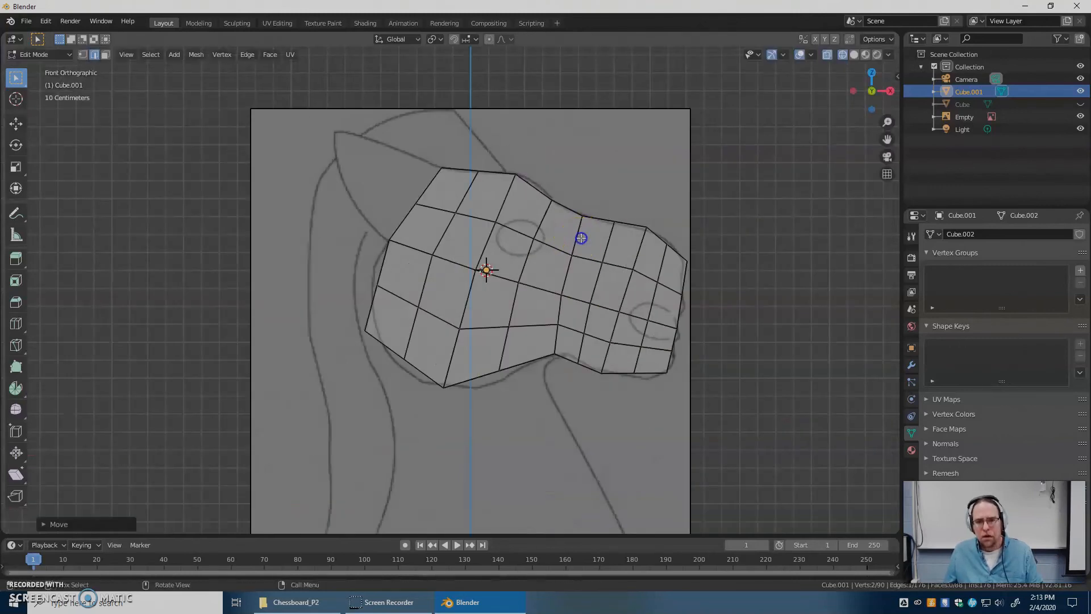
pyautogui.moveTo(679, 390); pyautogui.dragTo(656, 327, button='middle')
pyautogui.click(654, 362)
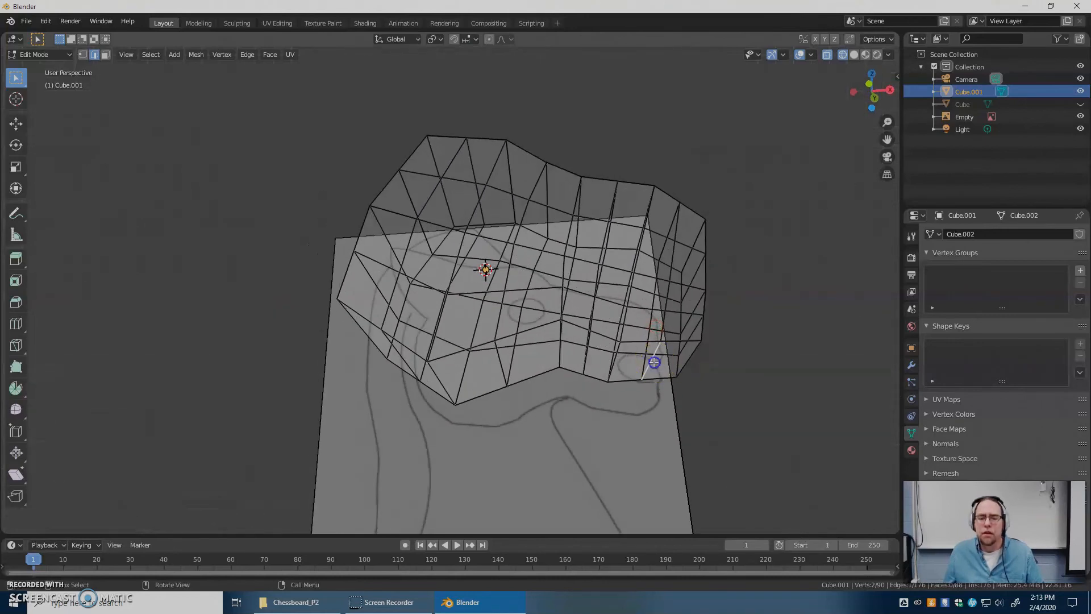
pyautogui.press('KP_1')
pyautogui.moveTo(662, 360); pyautogui.dragTo(671, 367)
# Move the two underside edges behind and ahead of the jaw's lowest edge down onto the reference jaw curve
pyautogui.moveTo(454, 427); pyautogui.dragTo(470, 365, button='middle')
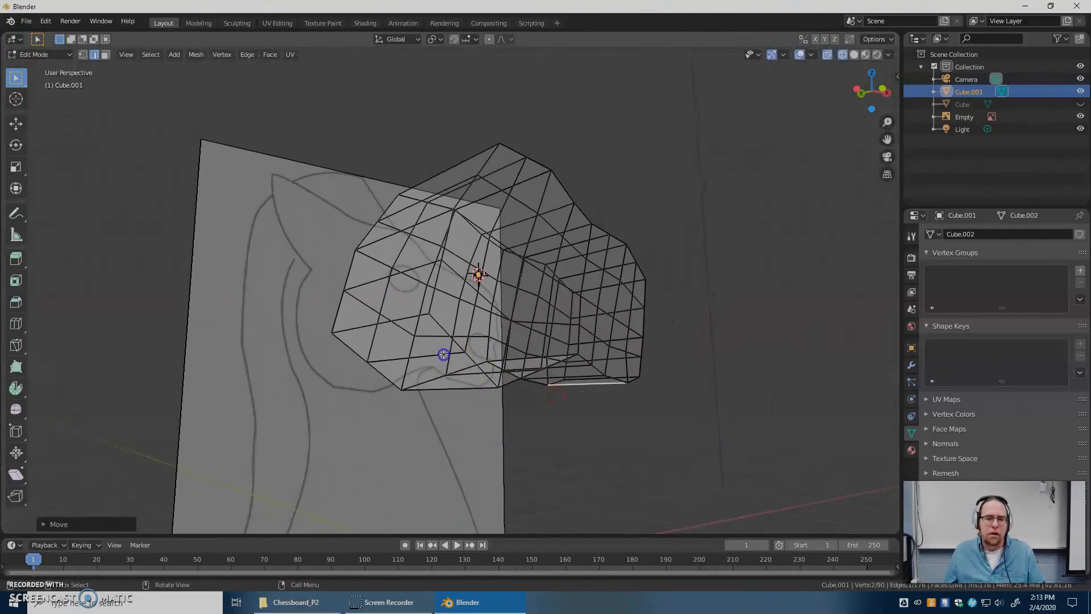
pyautogui.press('KP_1')
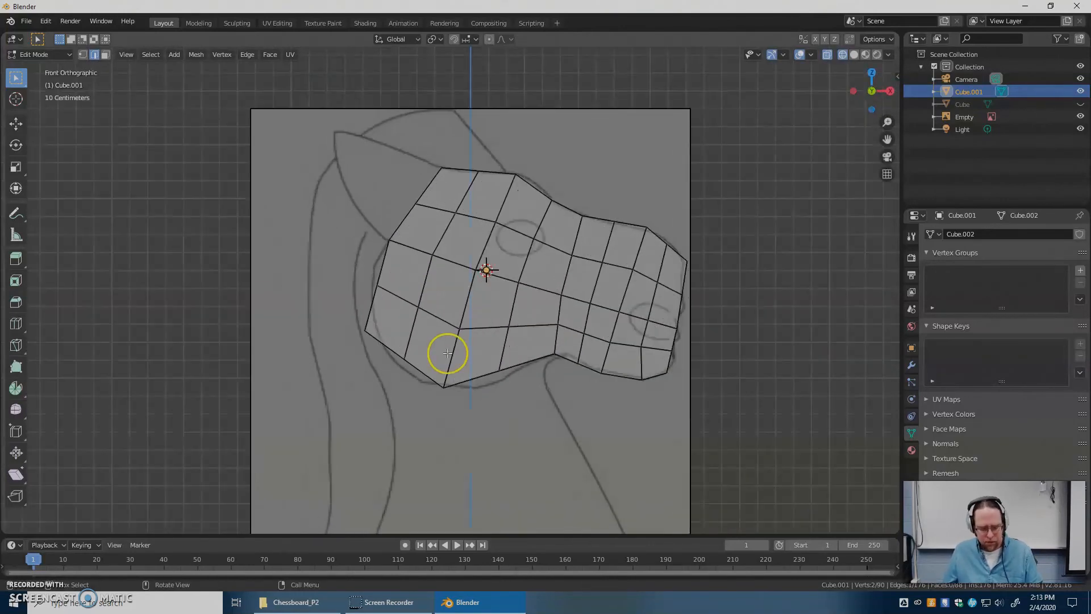
pyautogui.press('g')
pyautogui.click(445, 364)
pyautogui.moveTo(519, 429); pyautogui.dragTo(453, 368, button='middle')
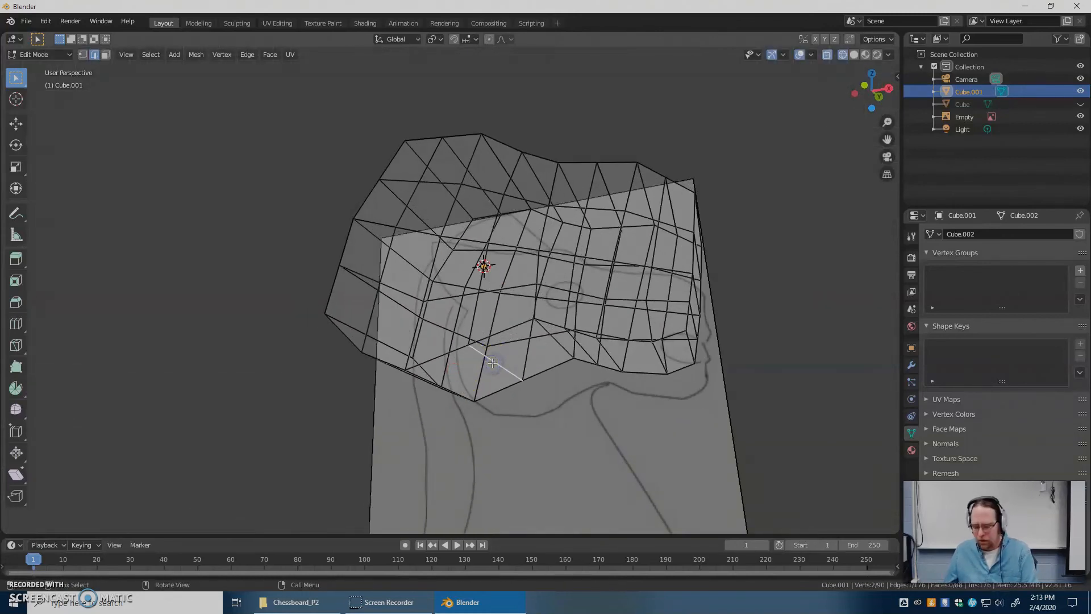
pyautogui.press('KP_1')
pyautogui.press('g')
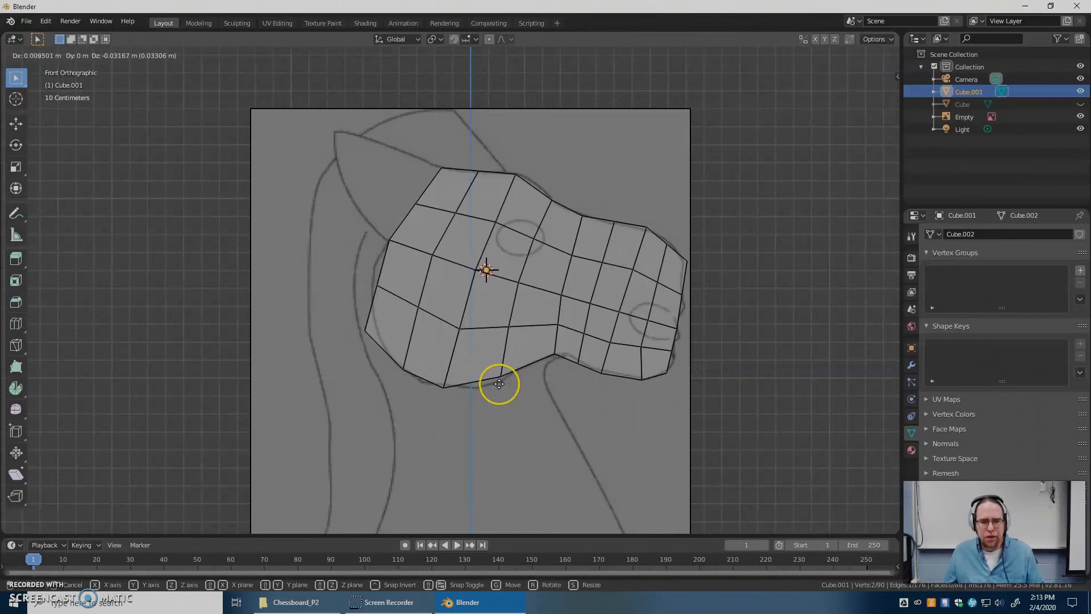
pyautogui.click(503, 387)
# Round the back of the jaw by moving its protruding rear edge up and inward and the edge above it up and outward
pyautogui.moveTo(398, 322); pyautogui.dragTo(503, 430, button='middle')
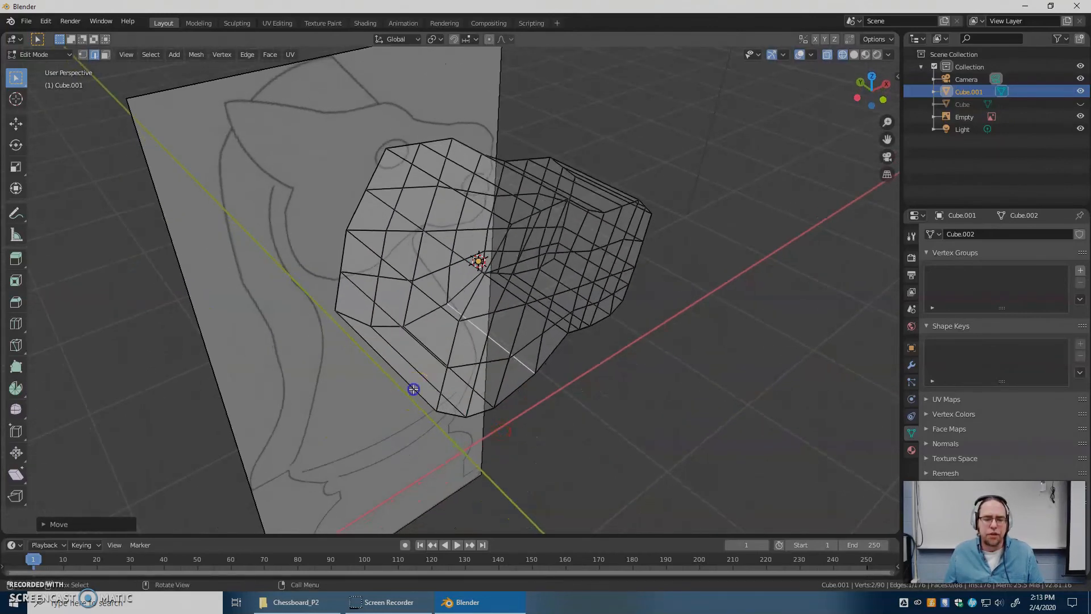
pyautogui.press('KP_1')
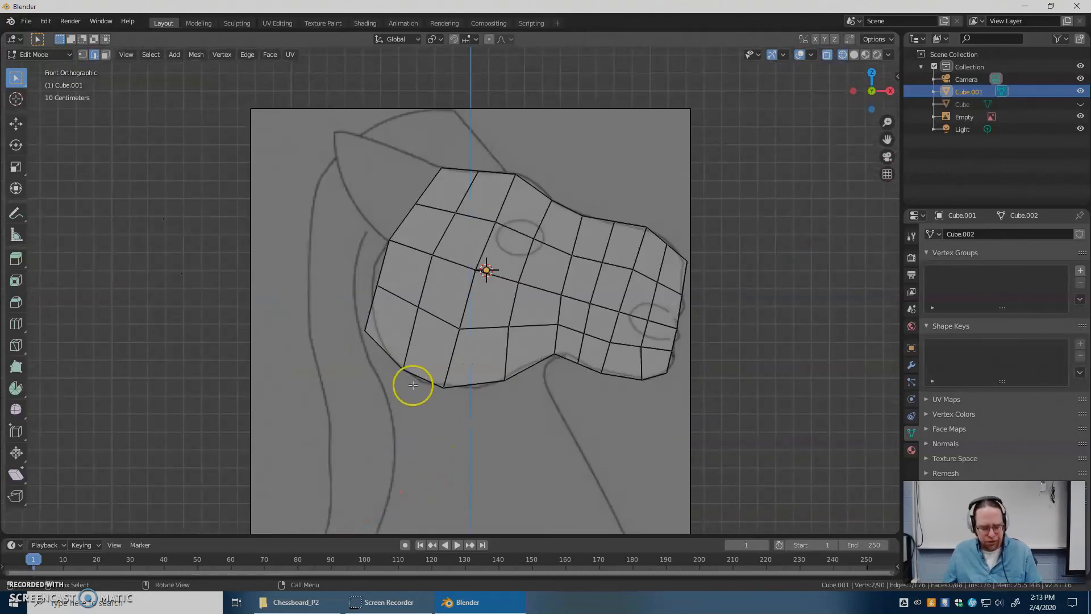
pyautogui.press('g')
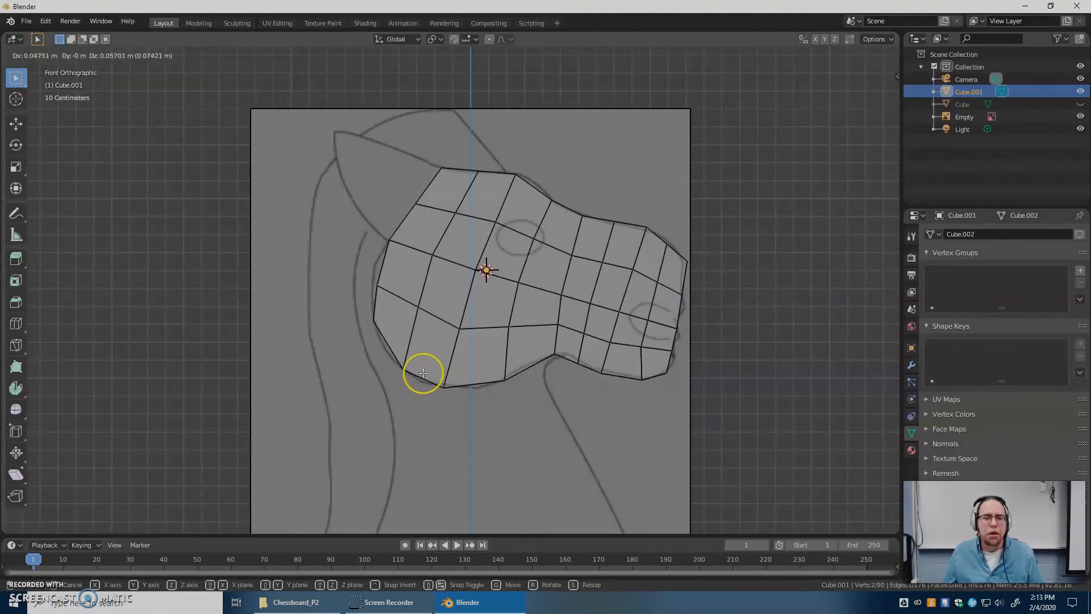
pyautogui.click(424, 373)
pyautogui.moveTo(406, 324); pyautogui.dragTo(500, 421, button='middle')
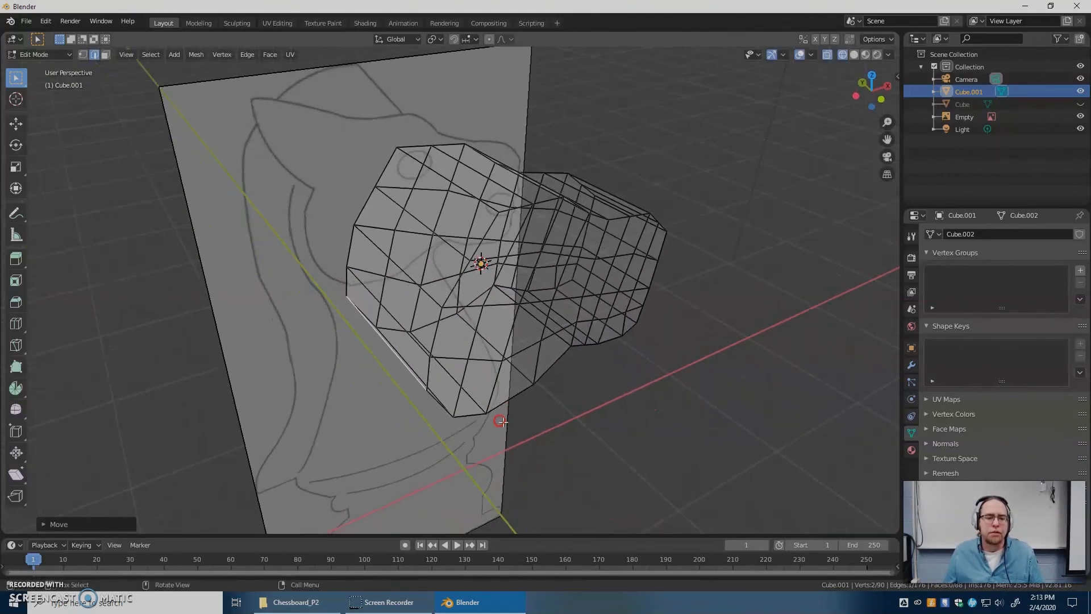
pyautogui.click(418, 343)
pyautogui.press('KP_1')
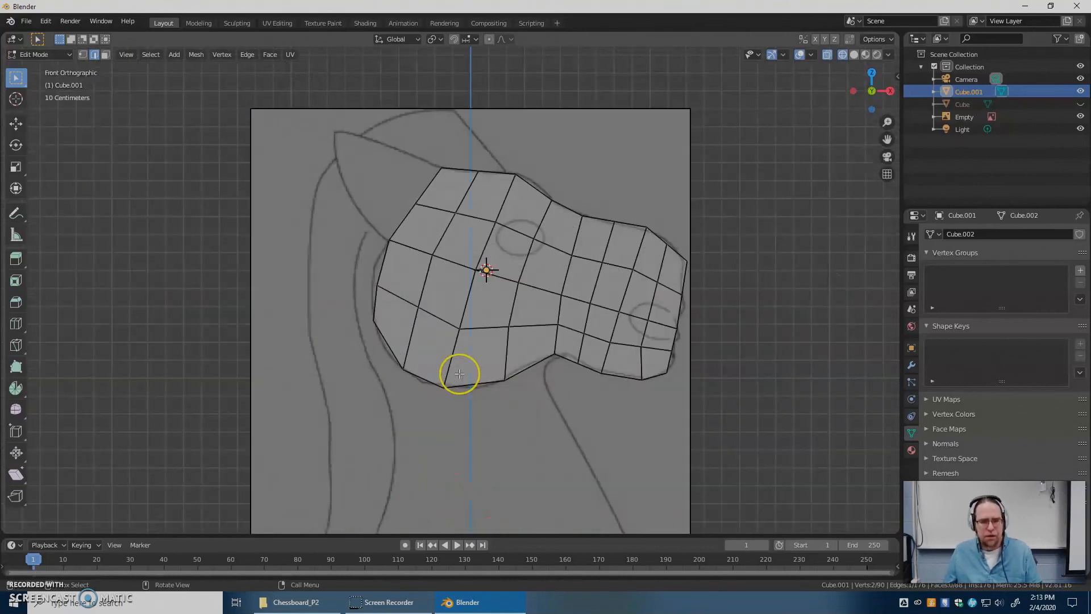
pyautogui.press('g')
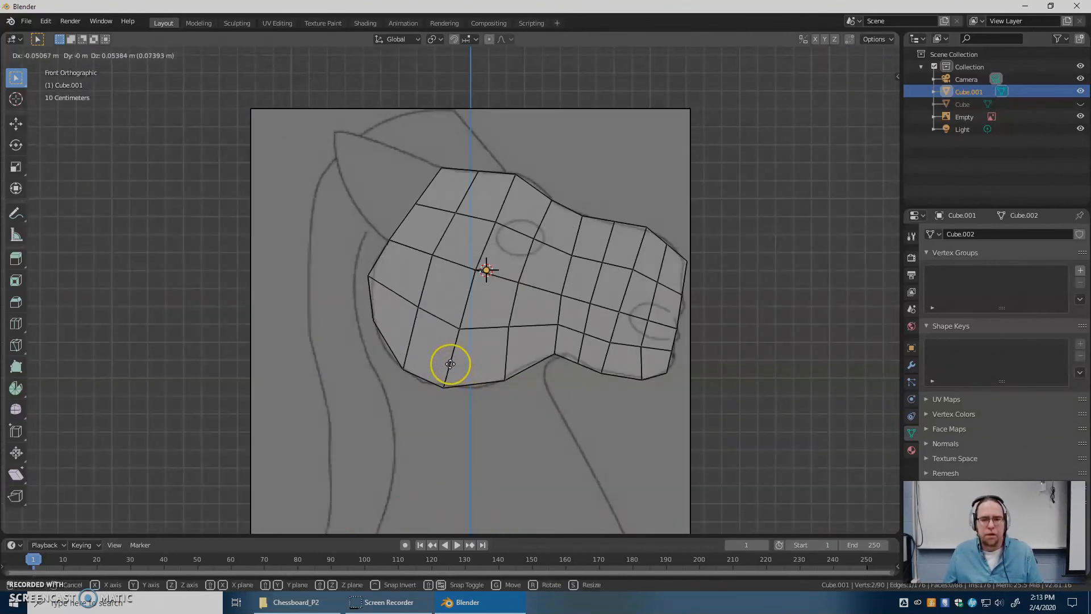
pyautogui.click(450, 364)
pyautogui.scroll(-2, 488, 256)
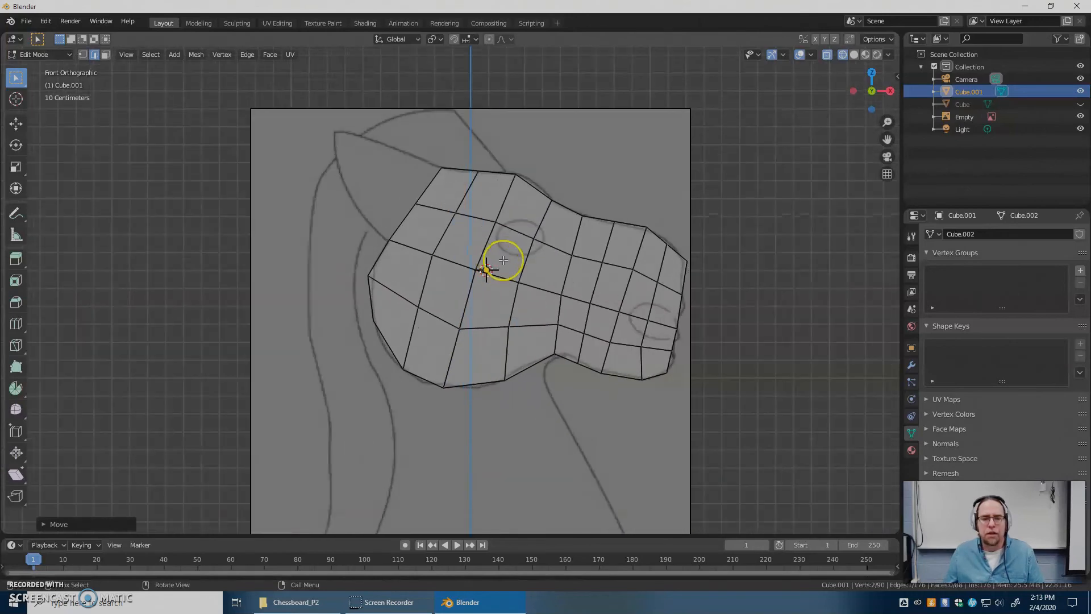
pyautogui.scroll(-3, 514, 255)
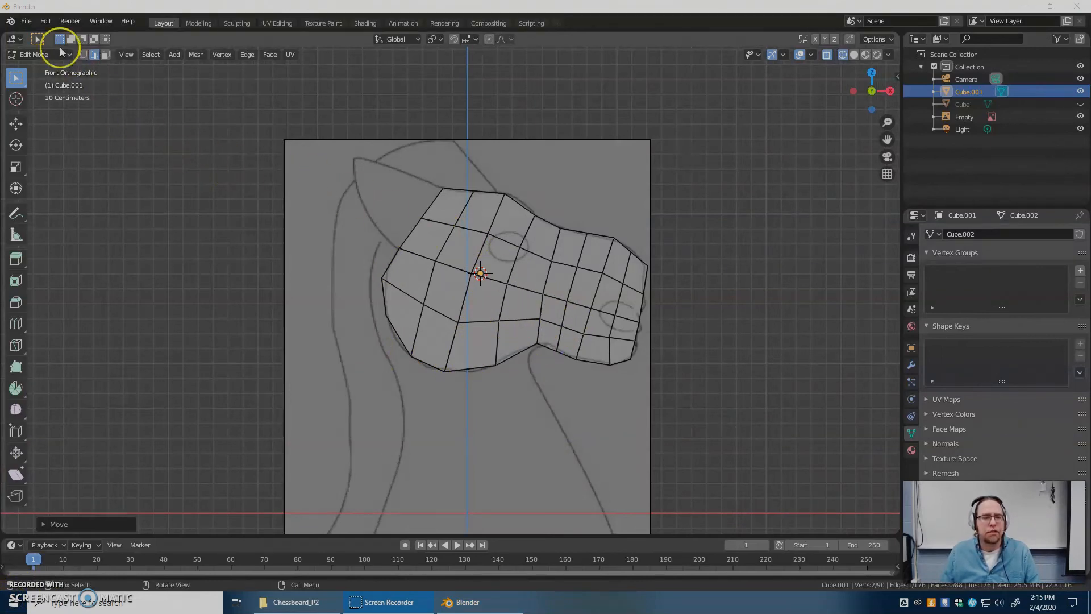
# Save the file as knight.blend in the Chessboard_p4 folder
pyautogui.click(28, 21)
pyautogui.click(71, 101)
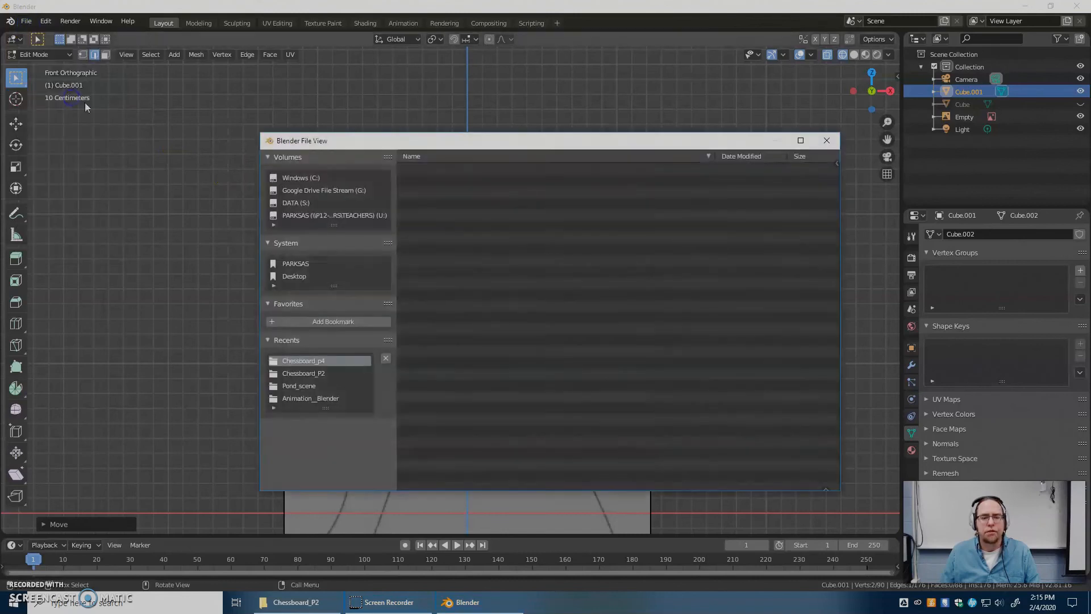
pyautogui.click(487, 474)
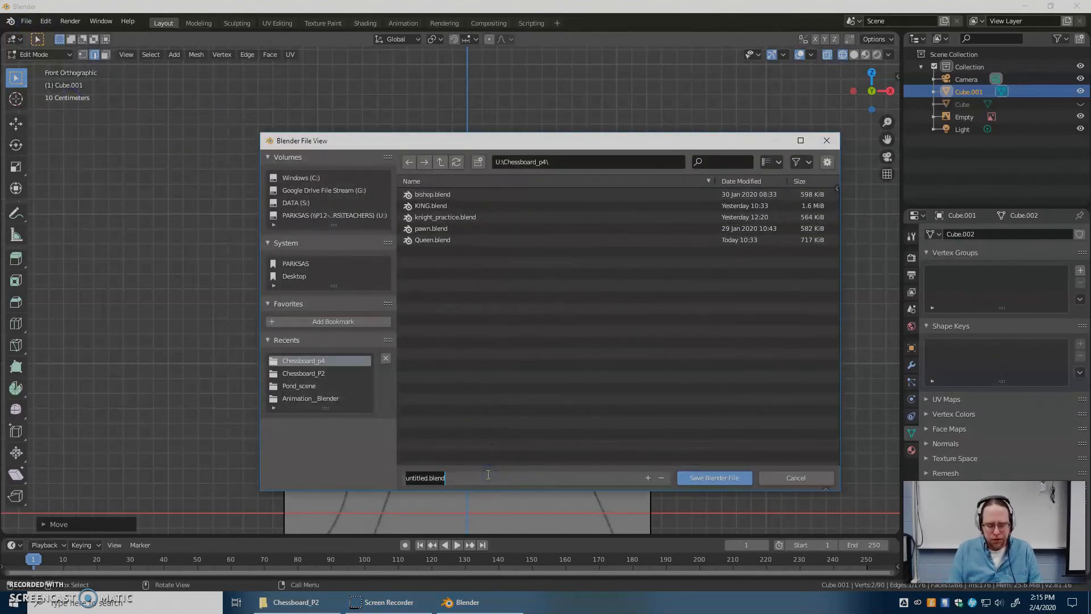
pyautogui.write('knight')
pyautogui.press('Return')
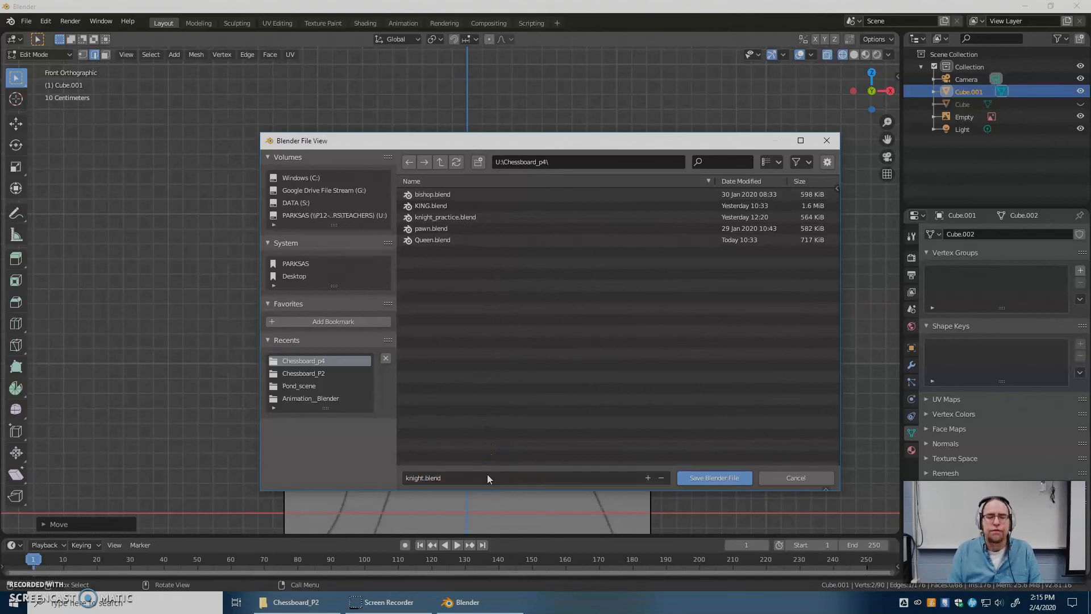
pyautogui.click(705, 480)
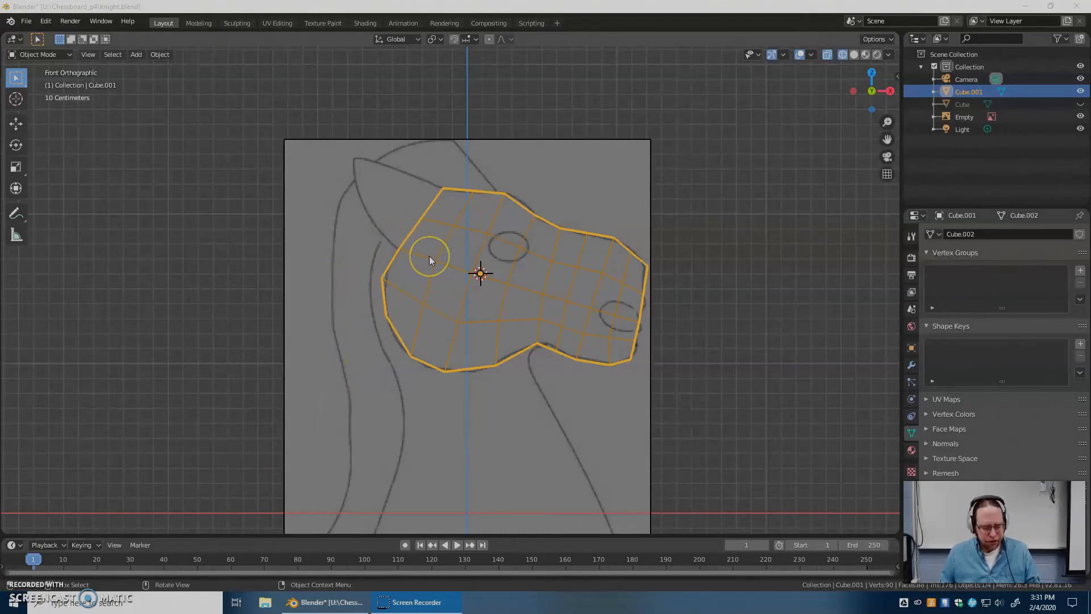
# Switch the viewport to solid shading and enter Edit Mode on the head mesh
pyautogui.click(345, 290)
pyautogui.press('z')
pyautogui.click(466, 298)
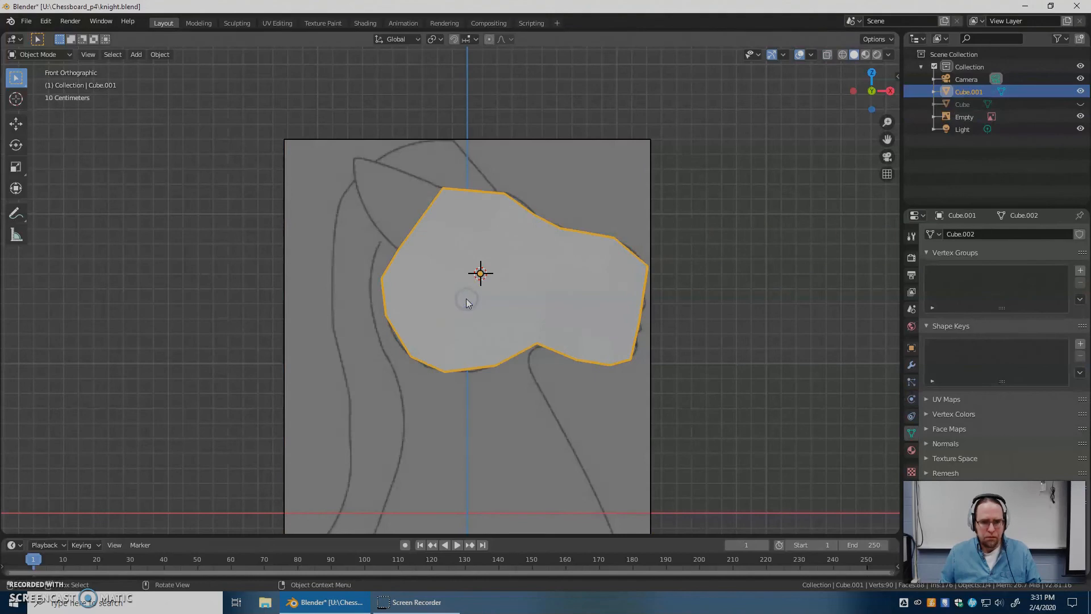
pyautogui.press('Tab')
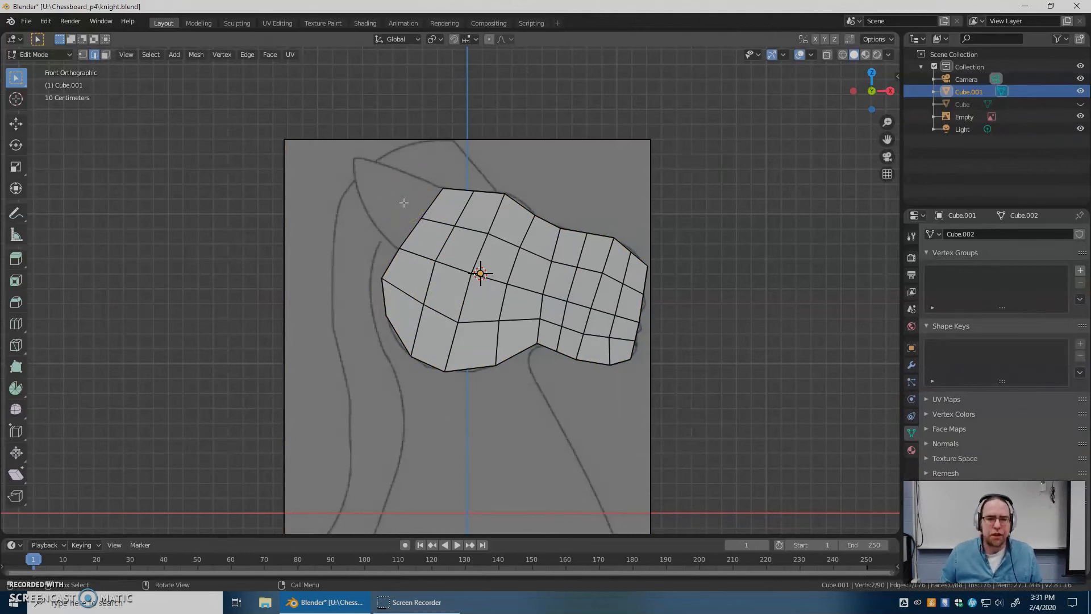
# From the left view, knife two vertical cuts through the upper two rear faces of the head, one on each side of centre
pyautogui.press('ctrl+KP_1')
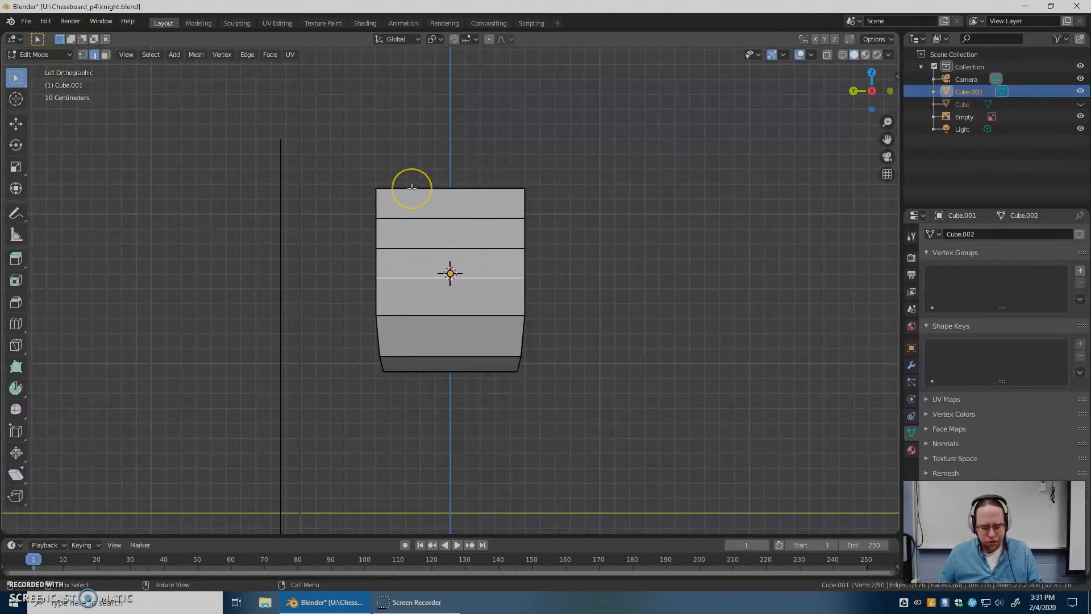
pyautogui.press('k')
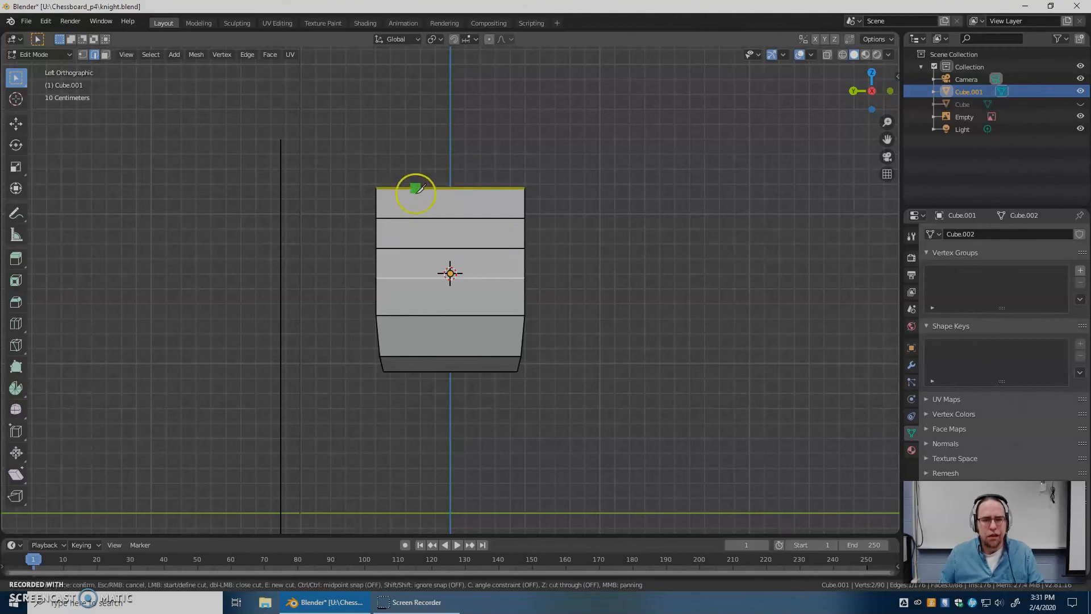
pyautogui.click(410, 187)
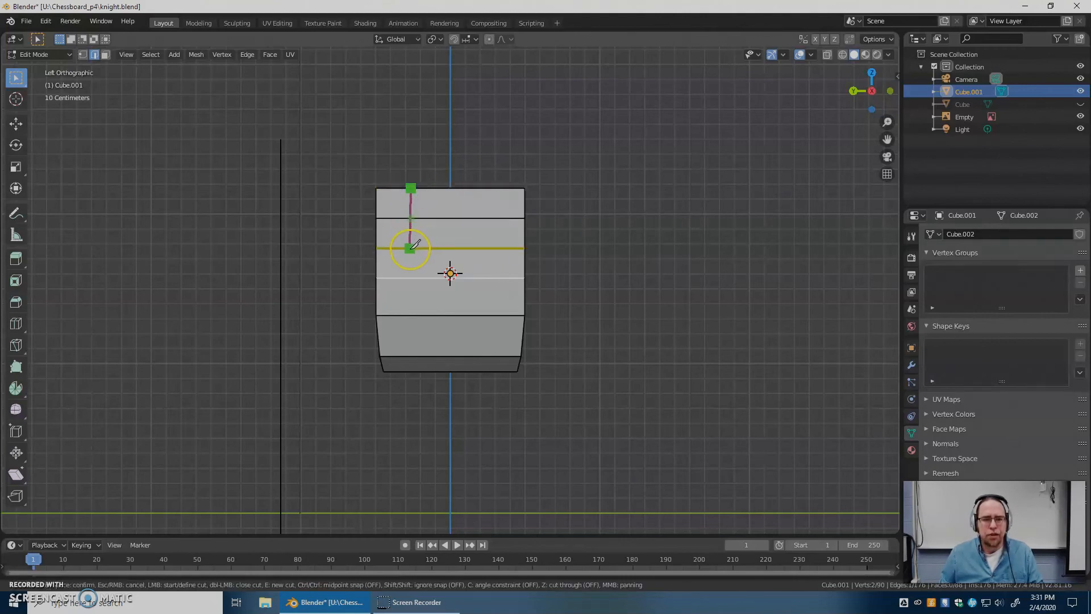
pyautogui.click(411, 248)
pyautogui.press('Return')
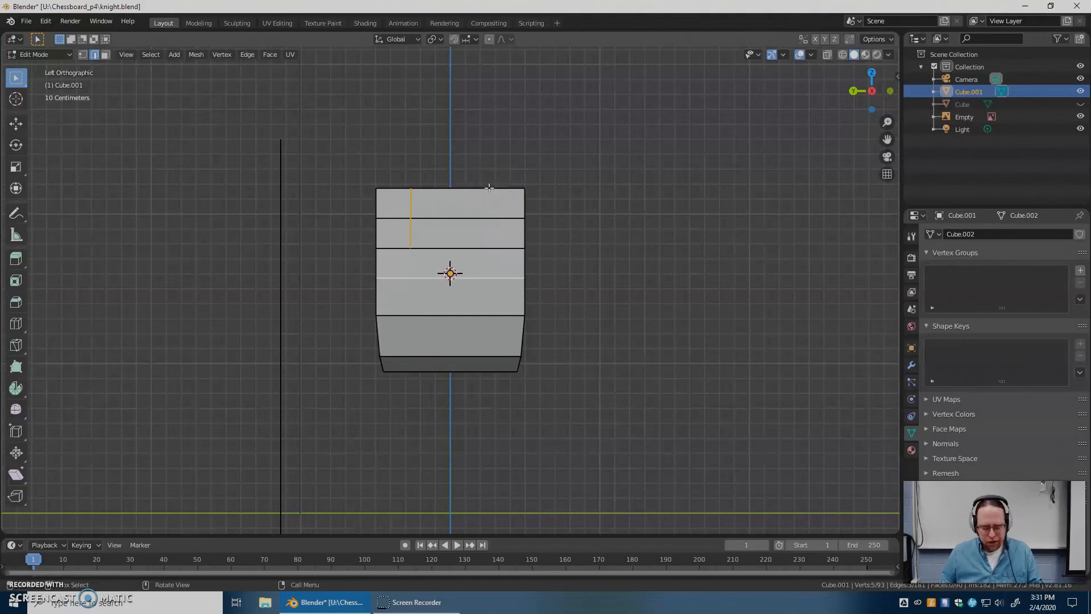
pyautogui.press('k')
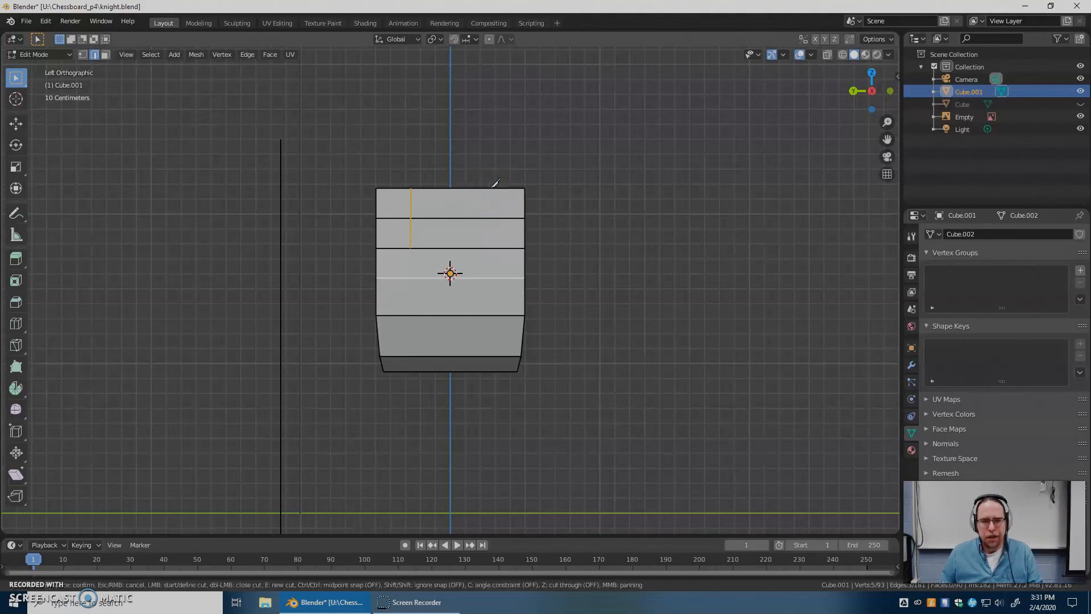
pyautogui.moveTo(489, 188); pyautogui.dragTo(494, 240)
pyautogui.press('Return')
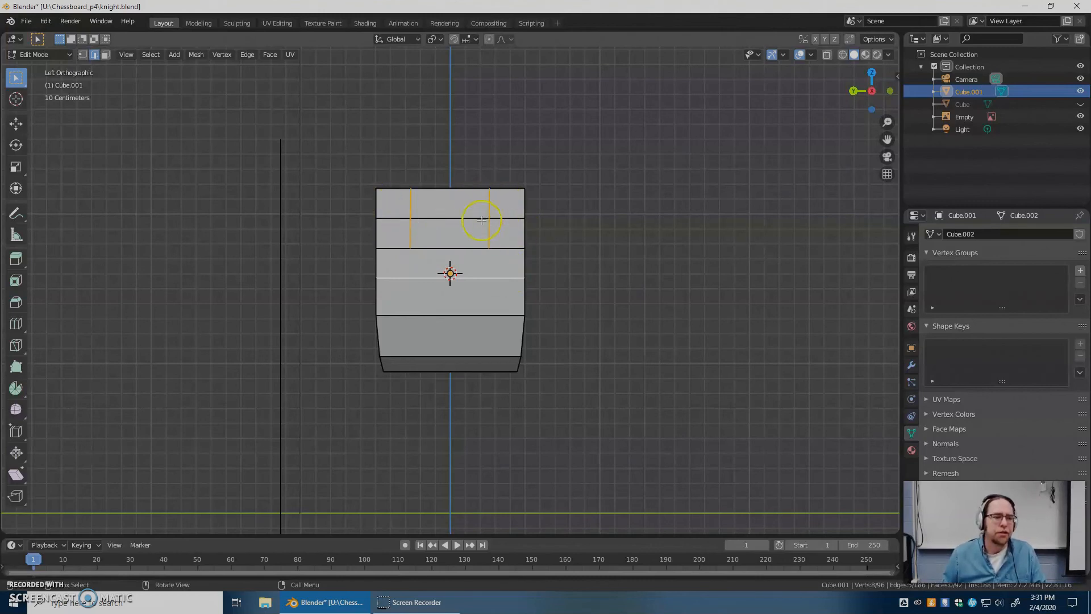
# Extrude the four outer faces of the two upper rear rows partway along the reference ear, with the pivot point set to Individual Origins
pyautogui.click(106, 55)
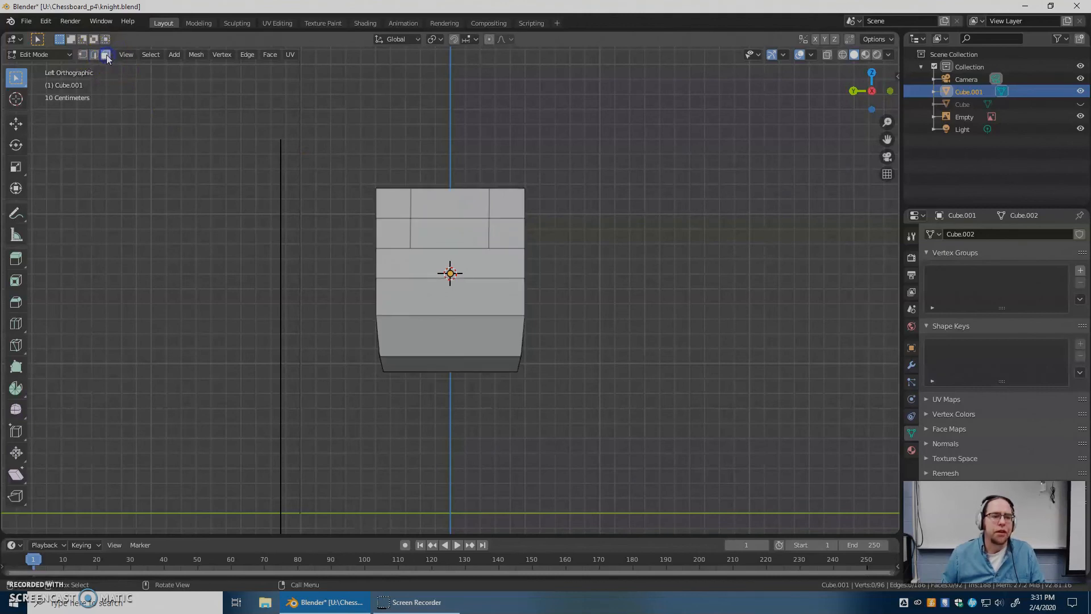
pyautogui.click(392, 203)
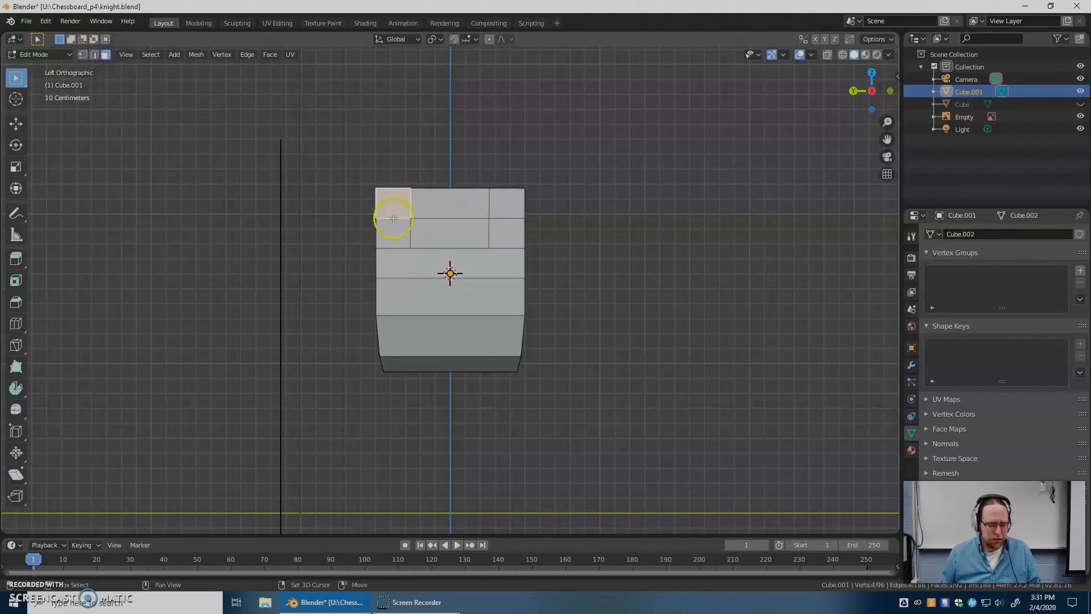
pyautogui.keyDown('shift'); pyautogui.click(396, 227); pyautogui.keyUp('shift')
pyautogui.keyDown('shift'); pyautogui.click(516, 203); pyautogui.keyUp('shift')
pyautogui.keyDown('shift'); pyautogui.click(511, 234); pyautogui.keyUp('shift')
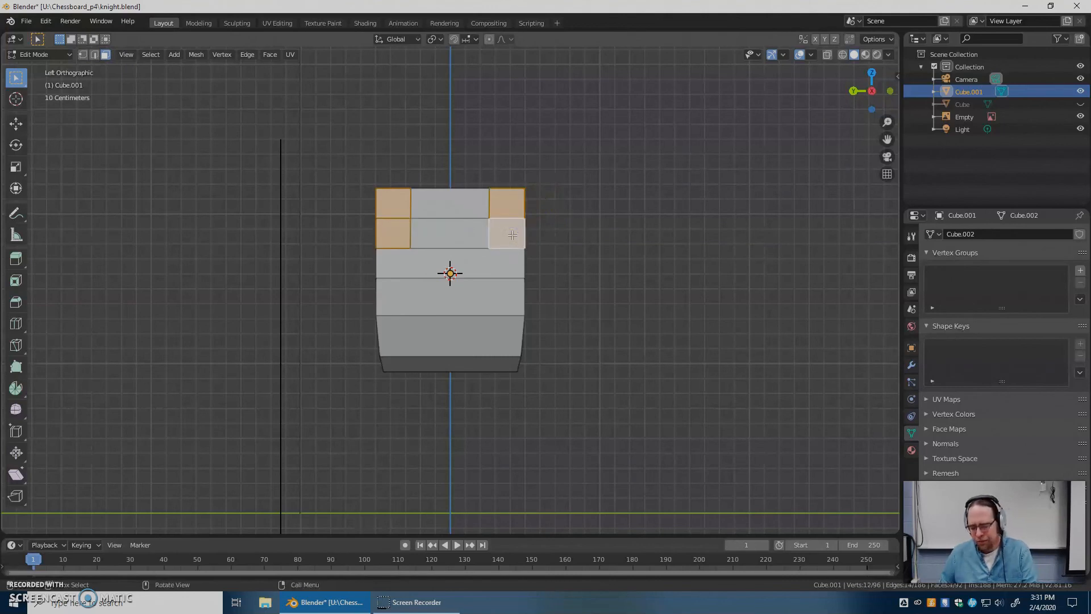
pyautogui.press('KP_1')
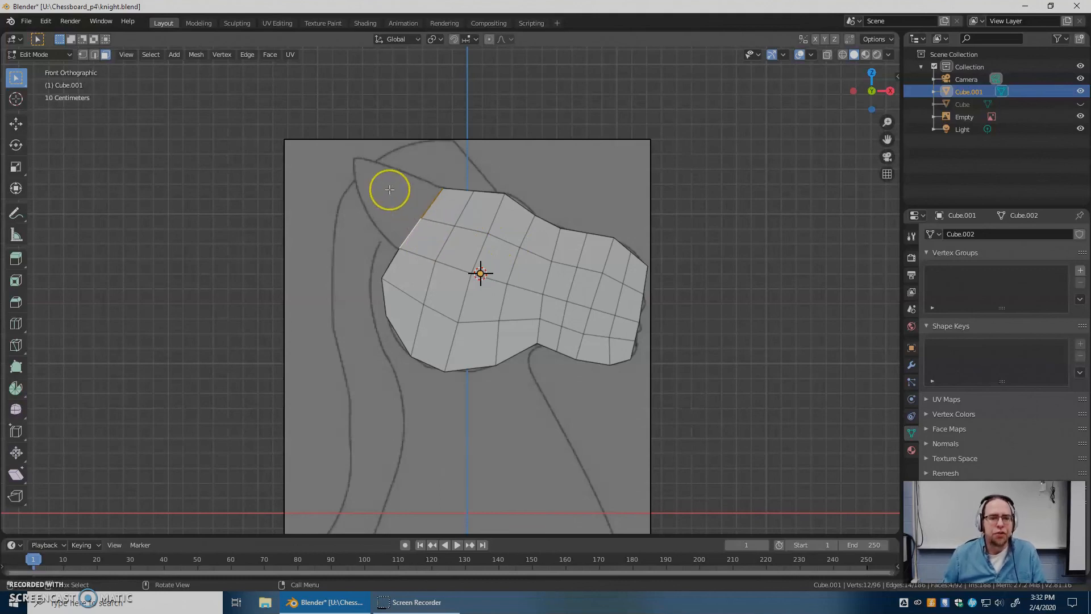
pyautogui.click(438, 39)
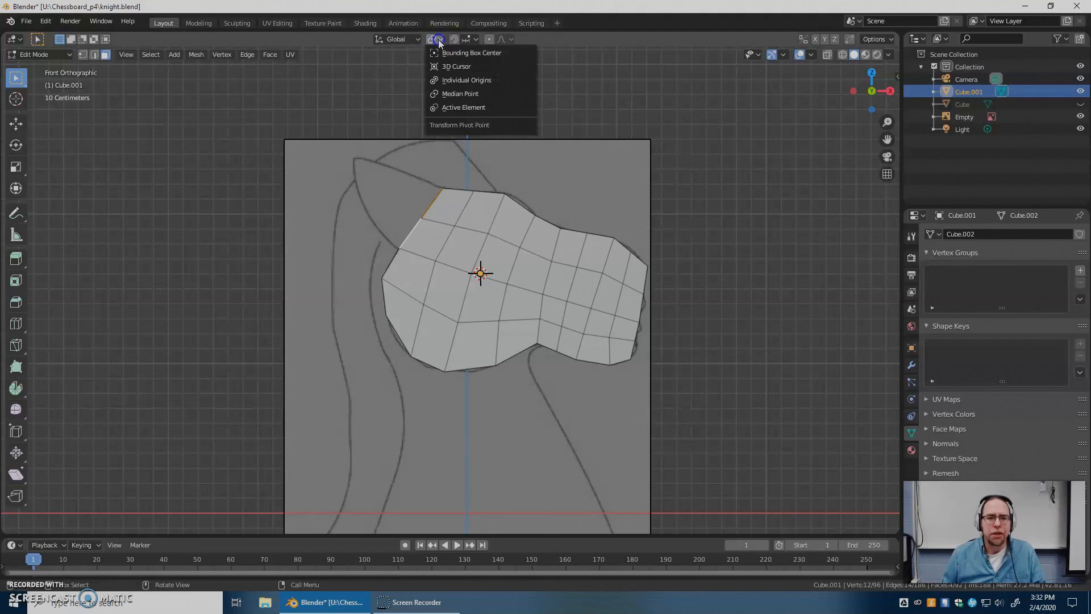
pyautogui.click(466, 80)
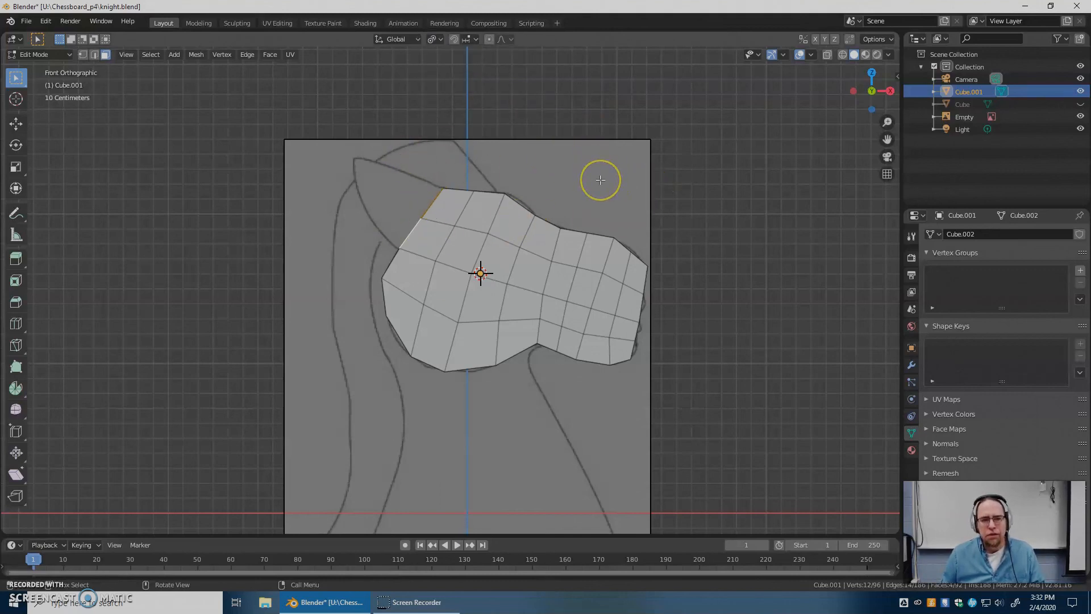
pyautogui.press('e')
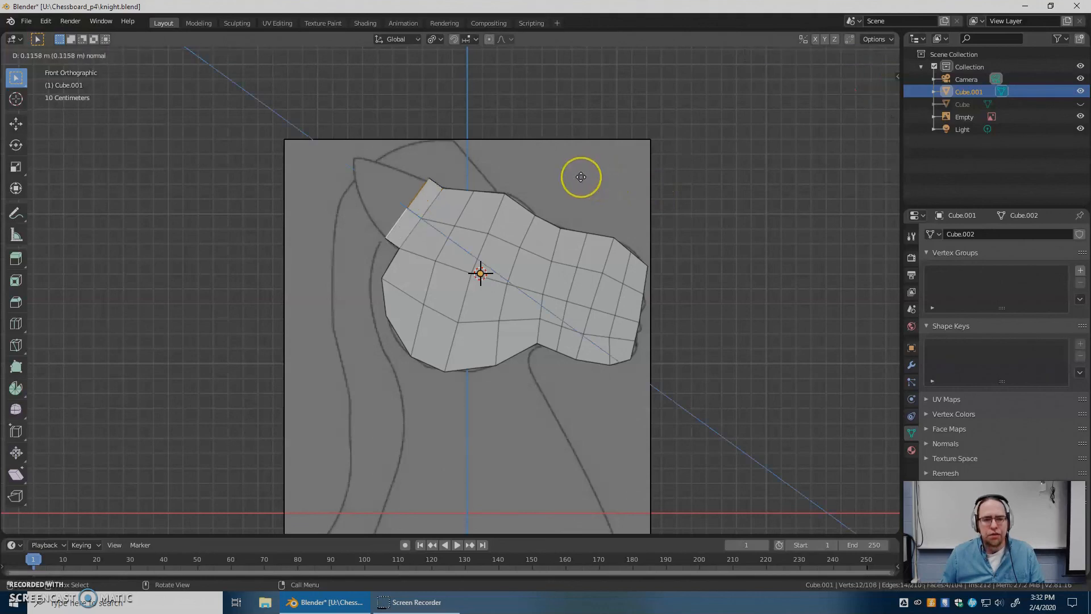
pyautogui.click(567, 174)
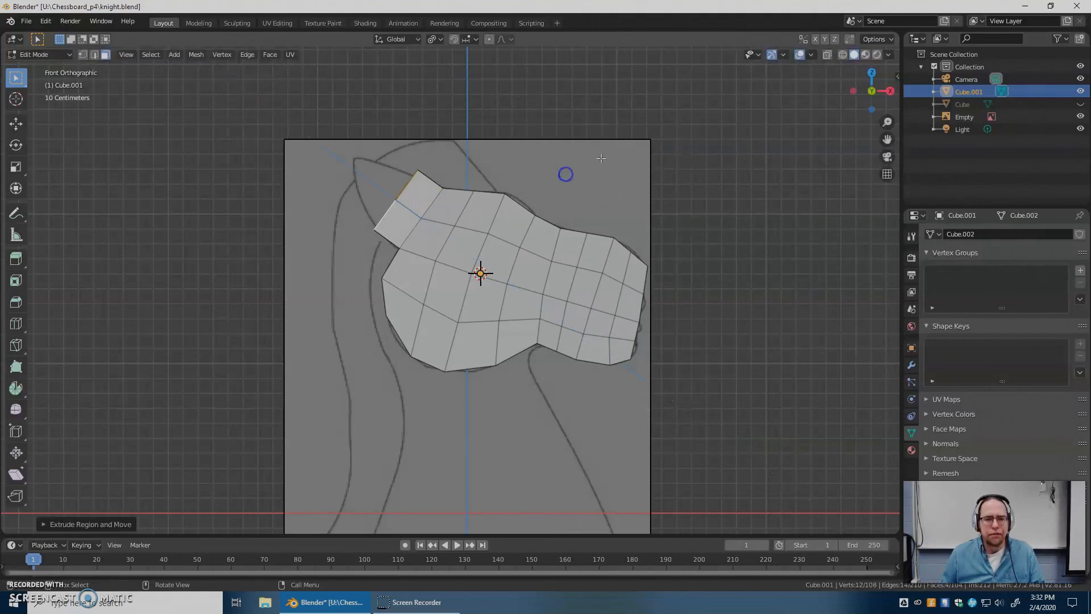
# Scale the ear ends down to the reference outline and extrude a second ear segment, tapered and moved to fit the same outline
pyautogui.press('s')
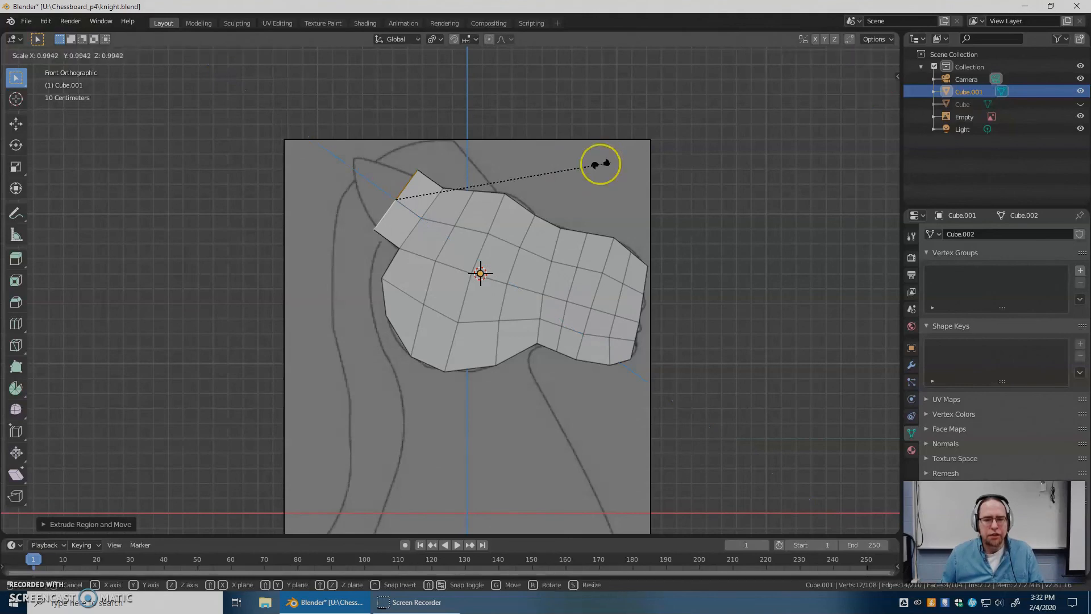
pyautogui.click(562, 167)
pyautogui.press('e')
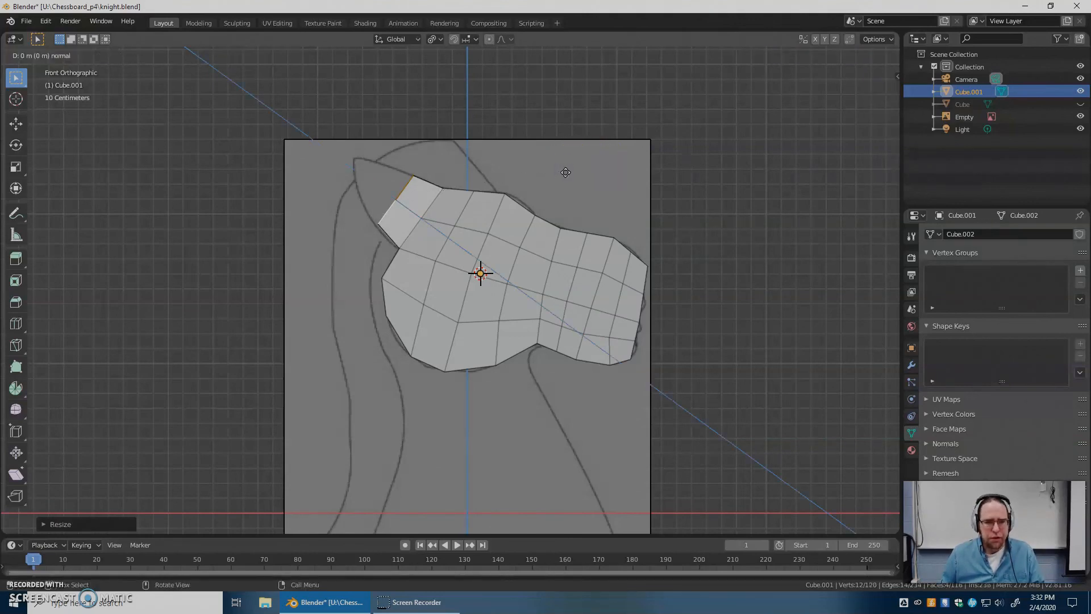
pyautogui.click(534, 166)
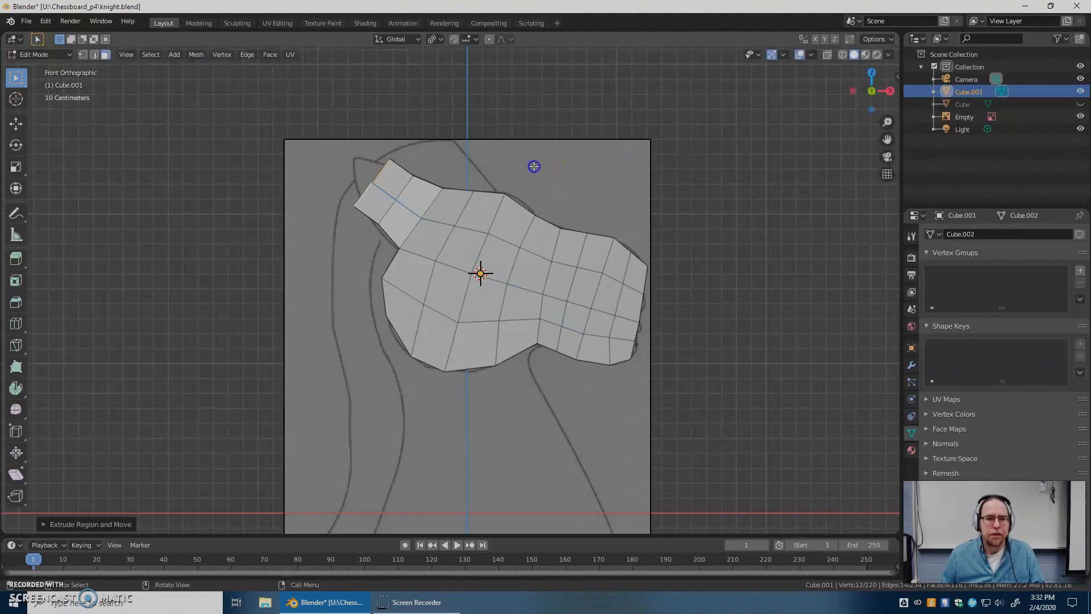
pyautogui.press('s')
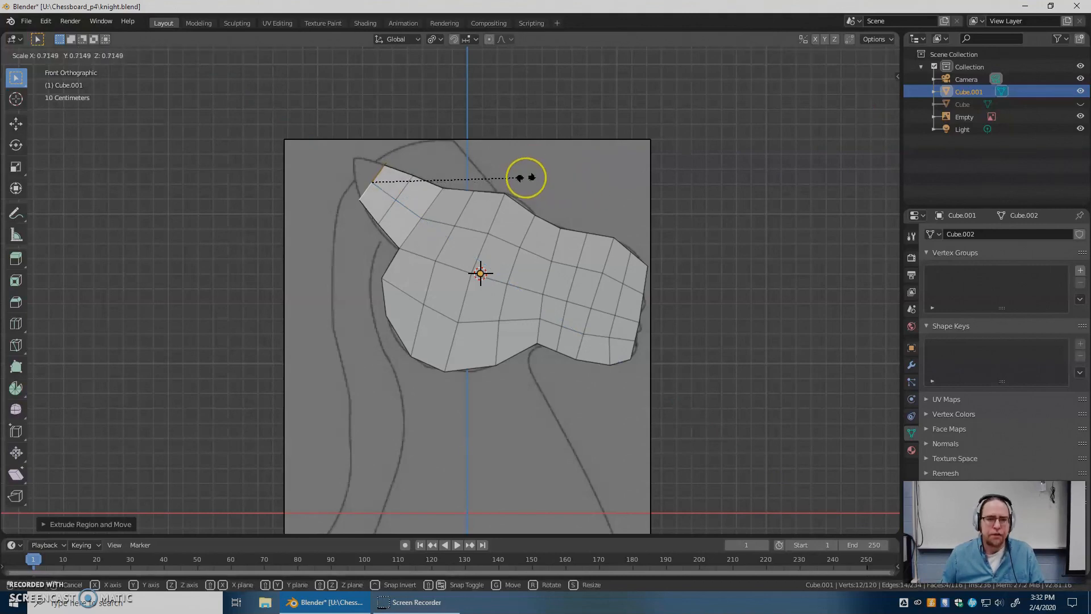
pyautogui.click(516, 176)
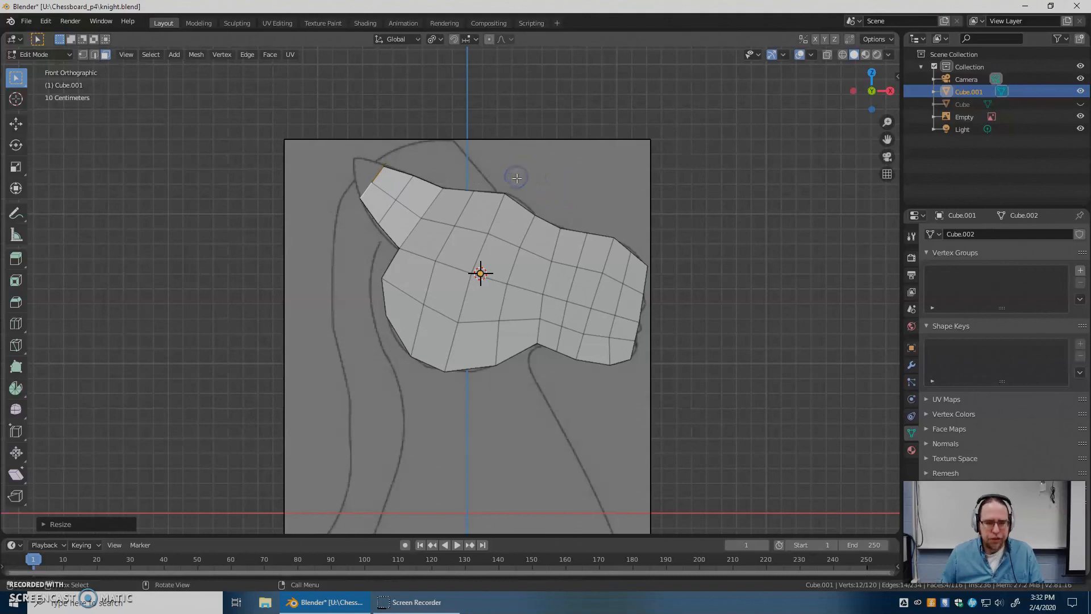
pyautogui.press('g')
pyautogui.click(517, 177)
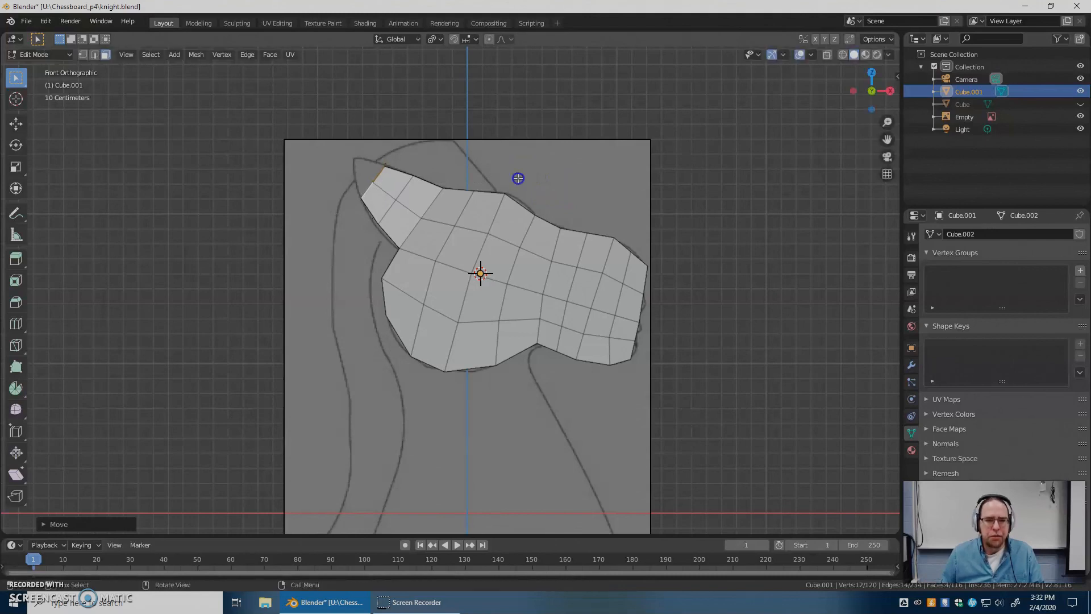
# Extrude a final segment to the end of the reference ear, scaling its end faces nearly to a point and moving them onto the ear tip
pyautogui.press('e')
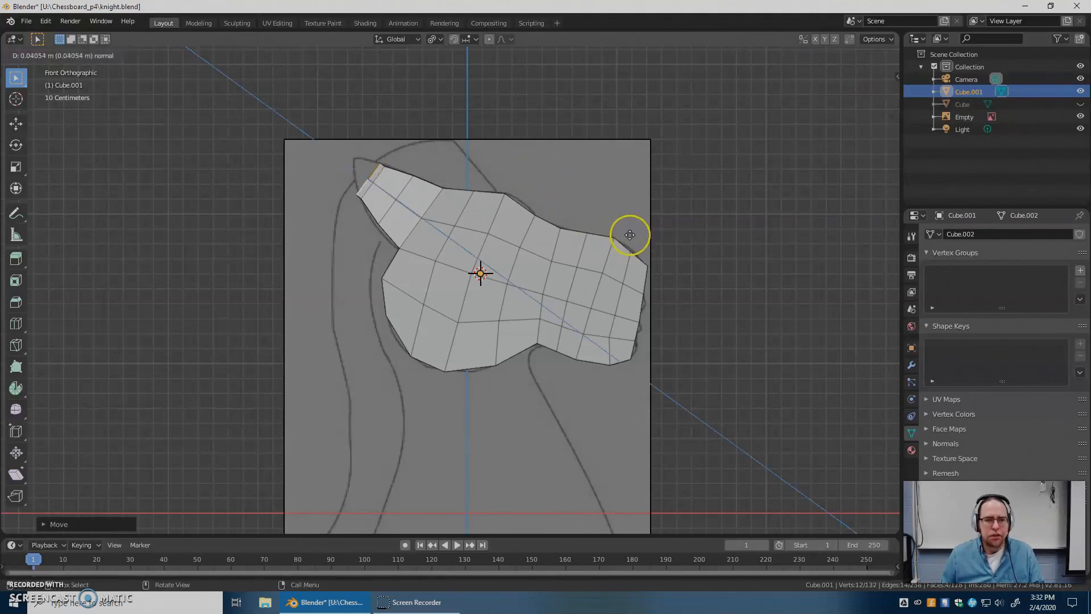
pyautogui.click(609, 225)
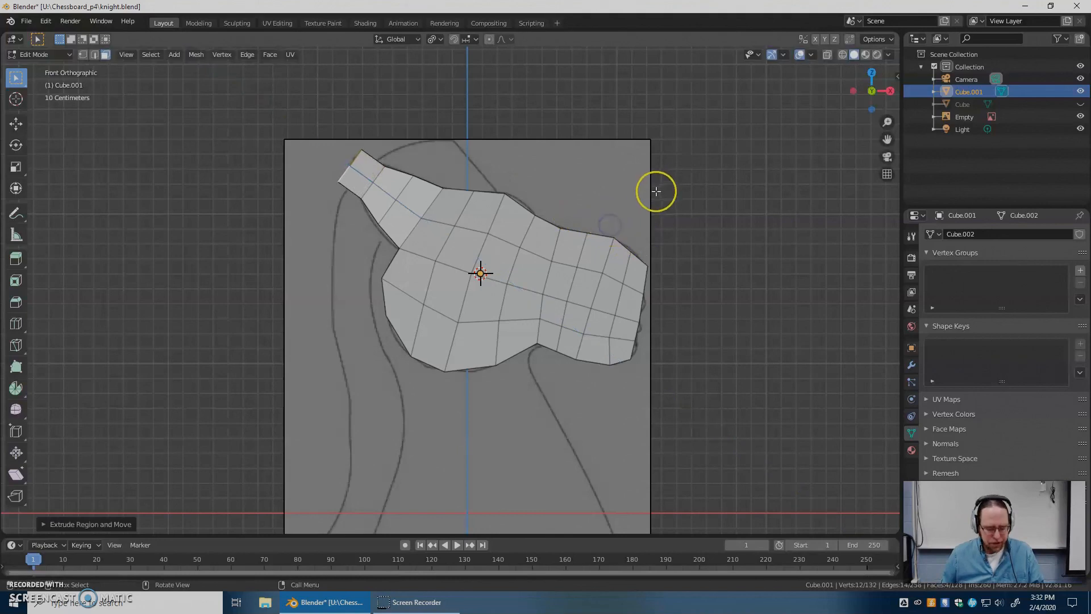
pyautogui.press('s')
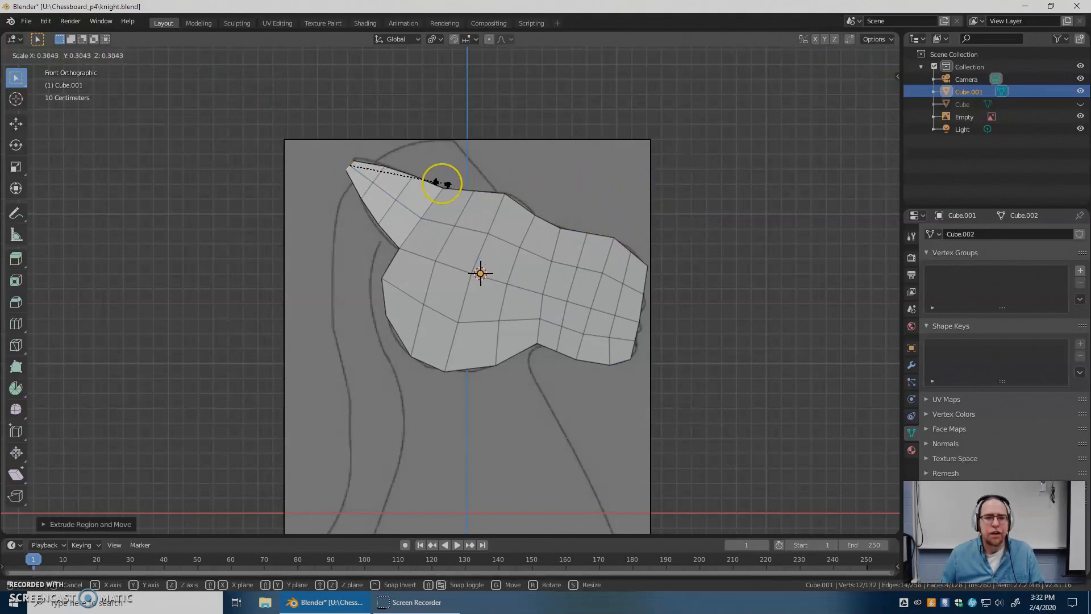
pyautogui.click(432, 184)
pyautogui.press('g')
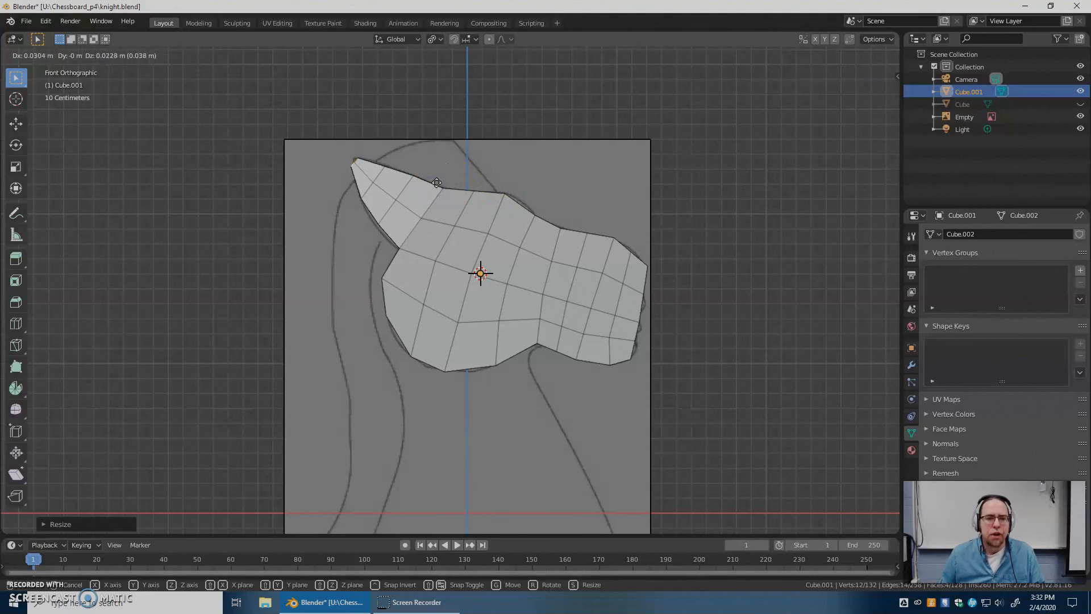
pyautogui.click(436, 180)
pyautogui.moveTo(591, 173); pyautogui.dragTo(831, 158, button='middle')
pyautogui.moveTo(494, 214); pyautogui.dragTo(445, 290, button='middle')
pyautogui.press('KP_1')
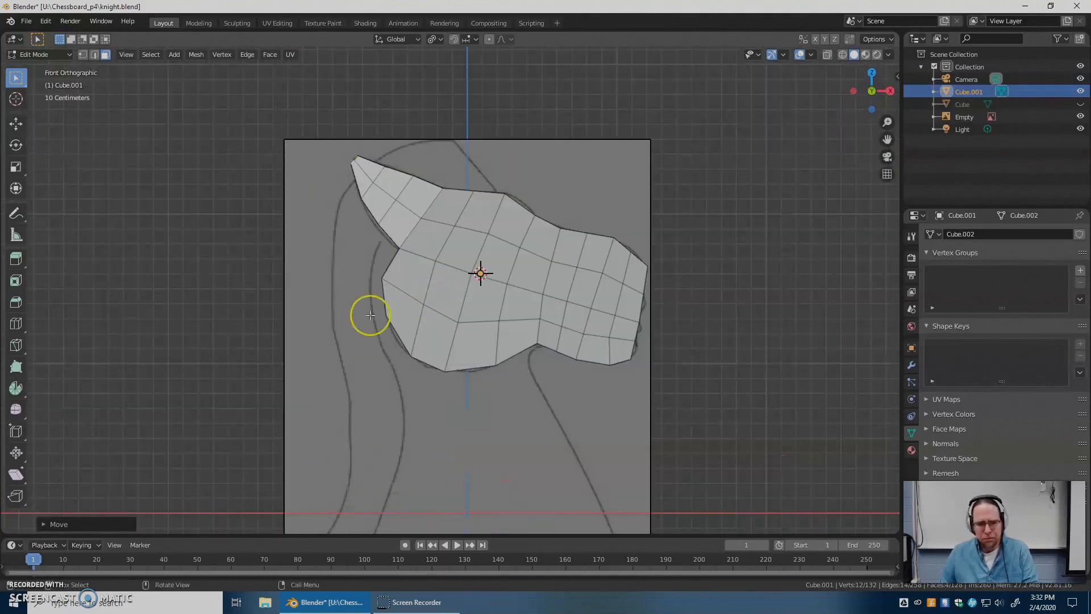
# Save the knight.blend file with the finished ear extrusions
pyautogui.scroll(-2, 481, 312)
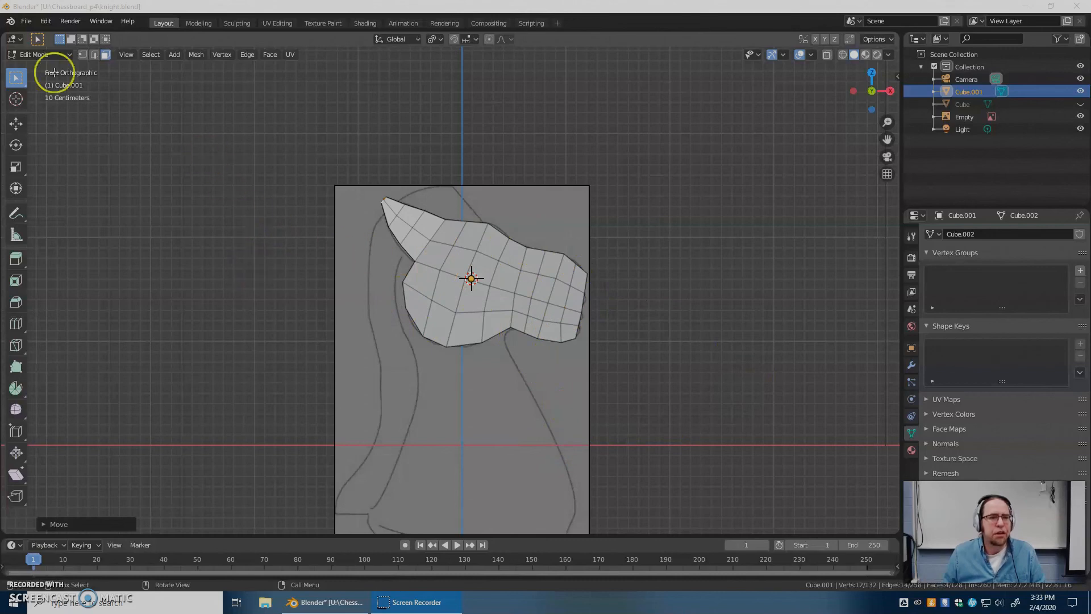
pyautogui.click(26, 22)
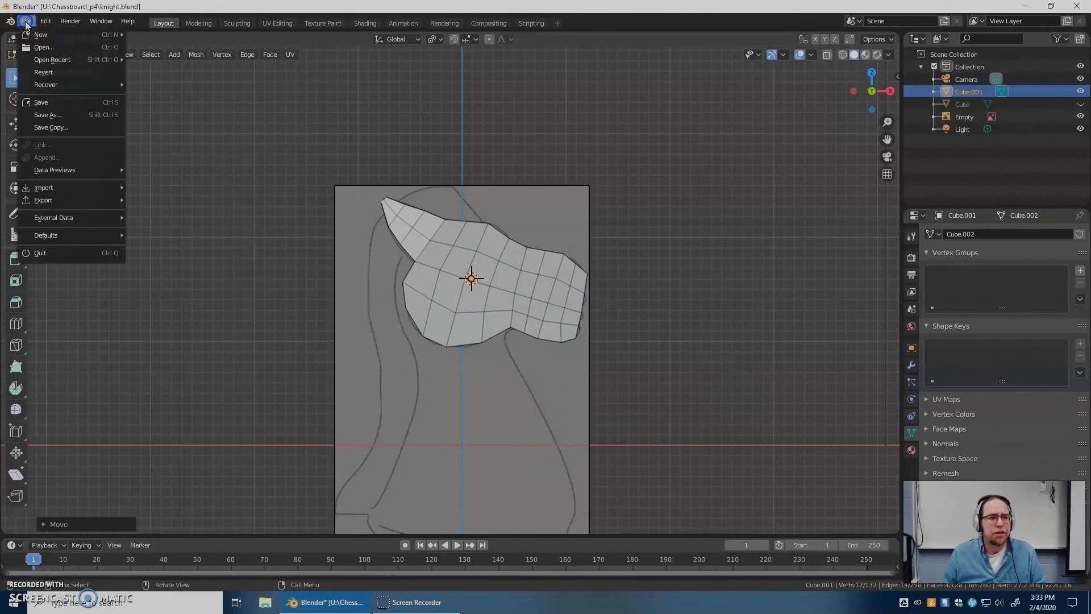
pyautogui.click(57, 101)
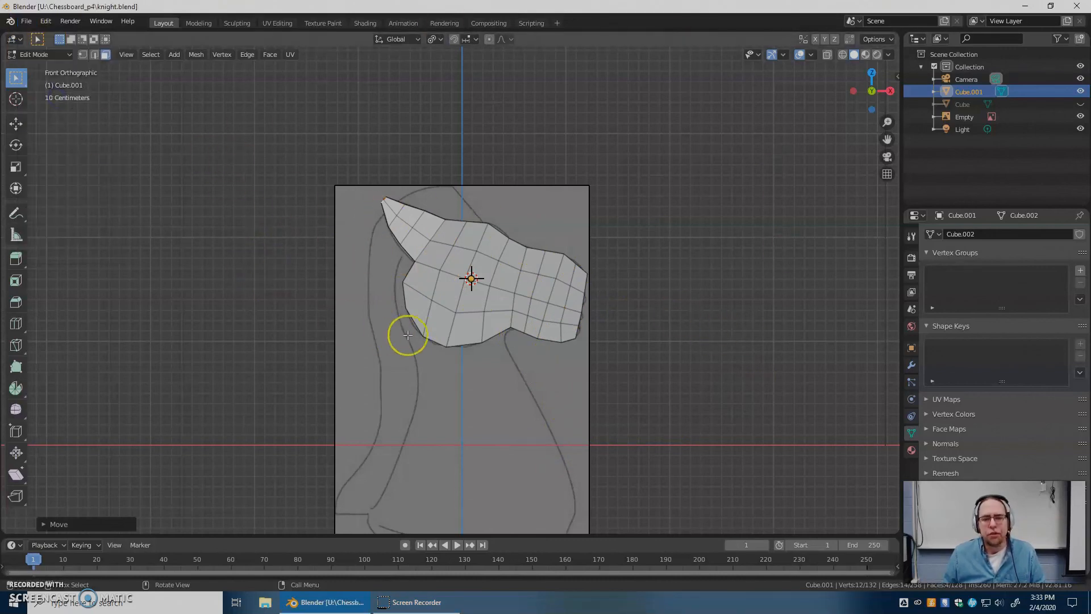
pyautogui.scroll(-3, 591, 327)
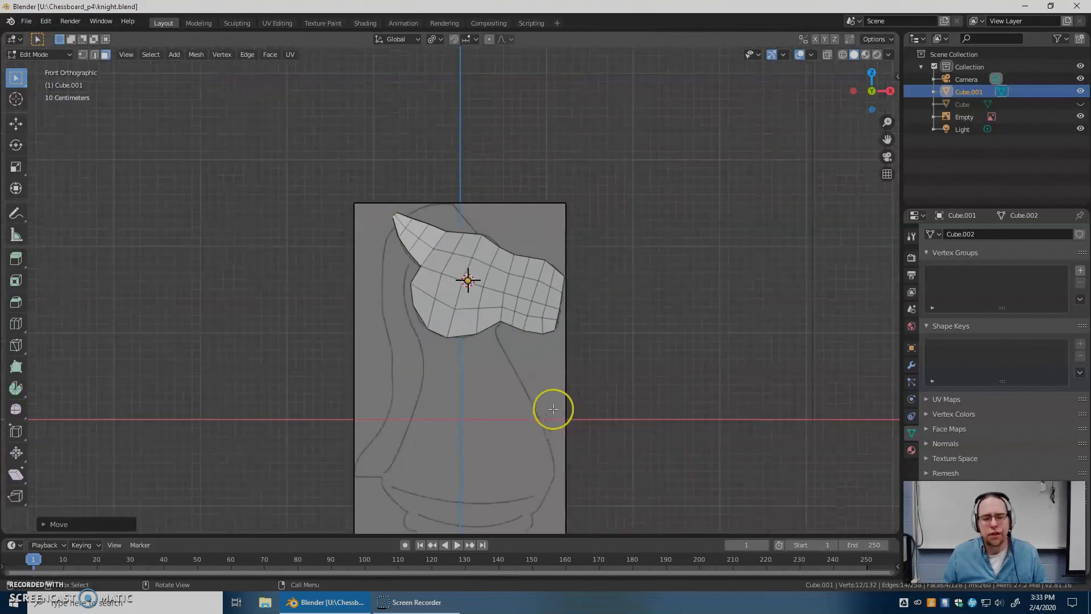